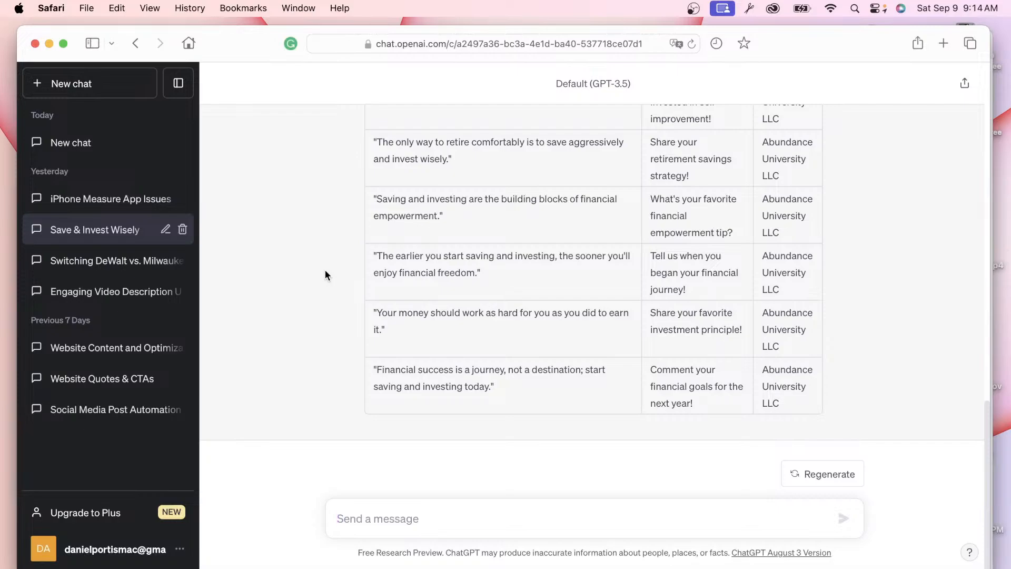
# Step: Switch to the Chrome window and close the YouTube tab, leaving Canva's Templates page showing
pyautogui.scroll(10, 325, 269)
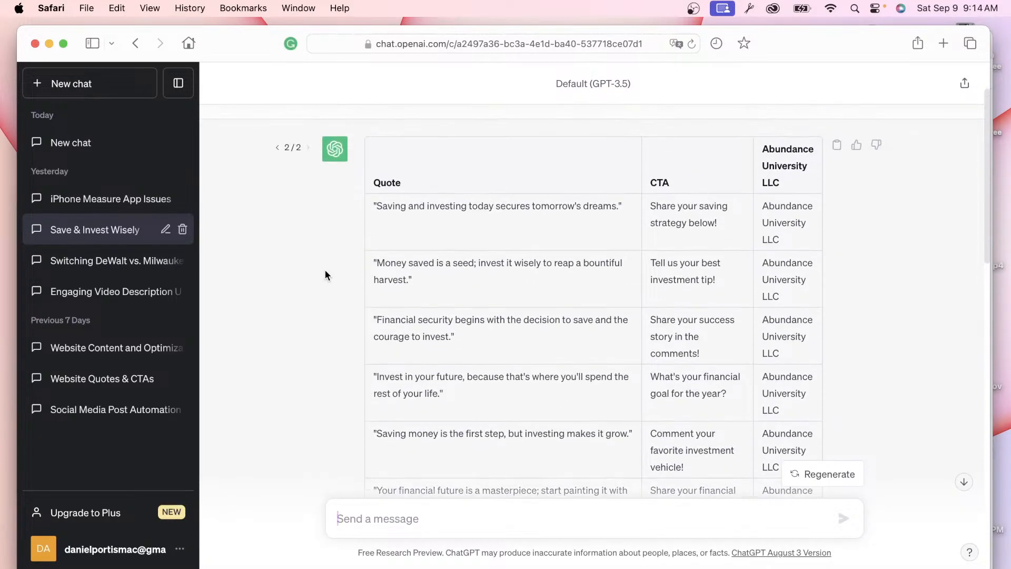
pyautogui.scroll(2, 324, 272)
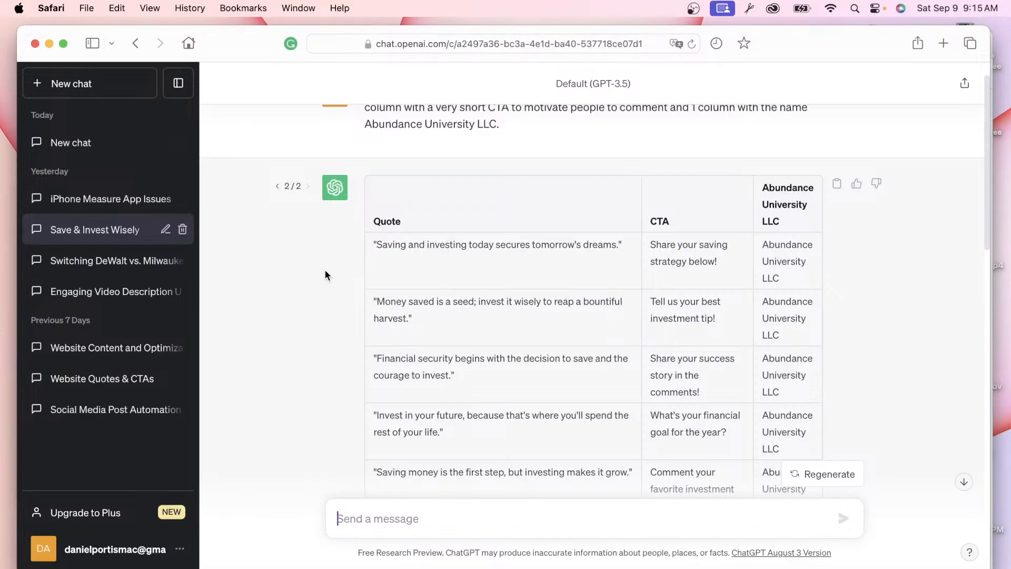
pyautogui.scroll(-10, 332, 300)
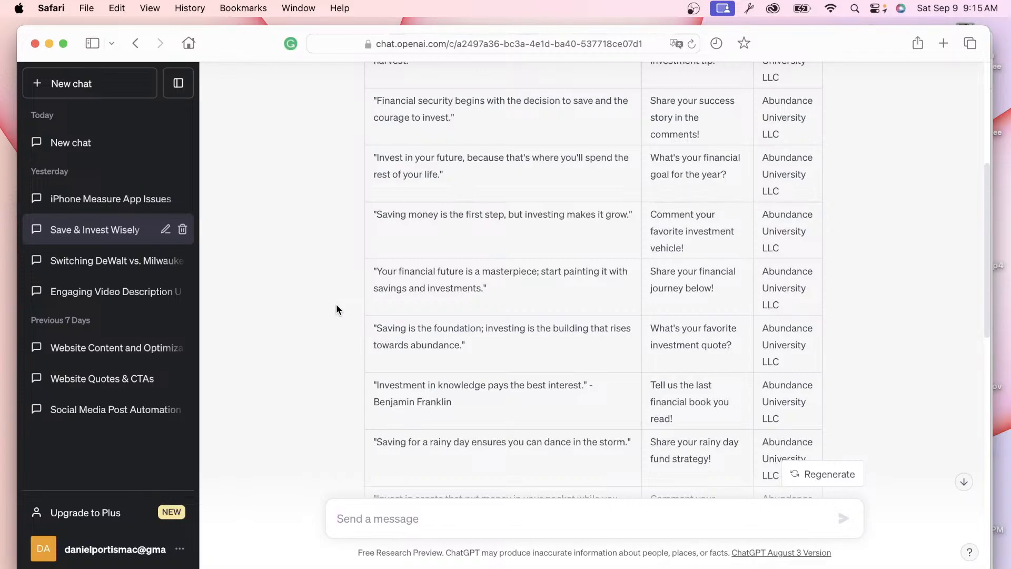
pyautogui.scroll(10, 336, 304)
pyautogui.scroll(-3, 336, 304)
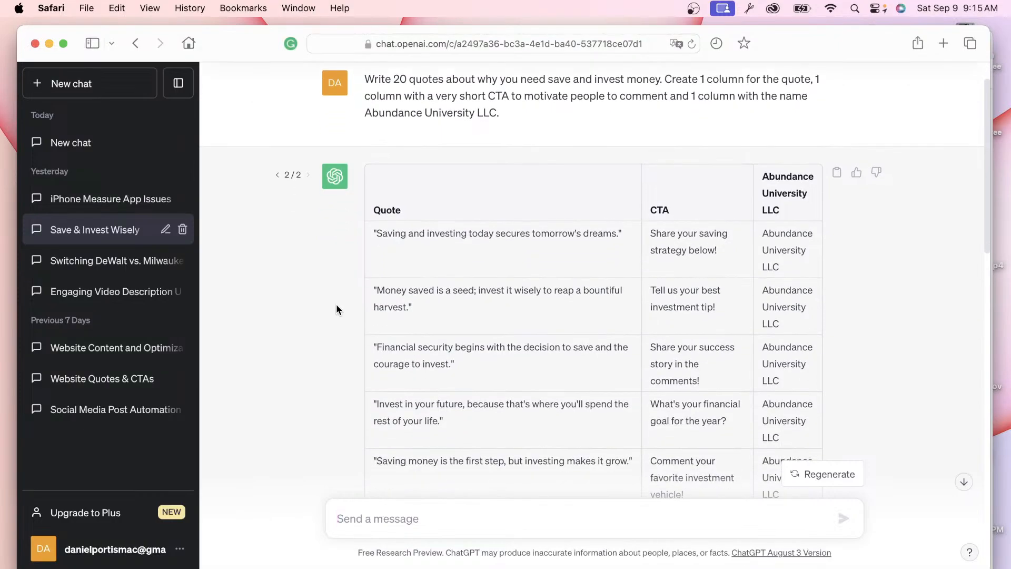
pyautogui.scroll(-15, 335, 304)
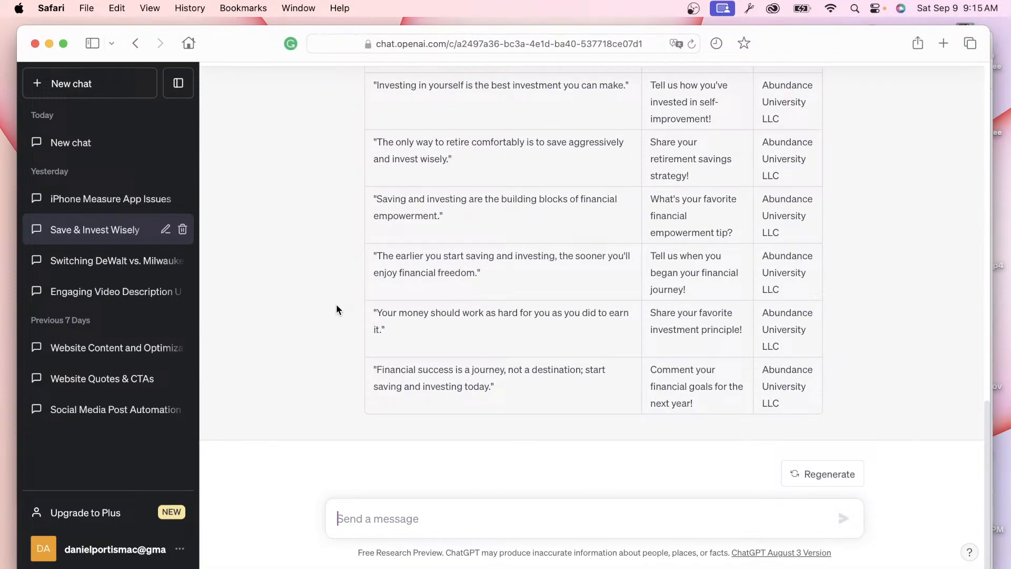
pyautogui.scroll(6, 336, 305)
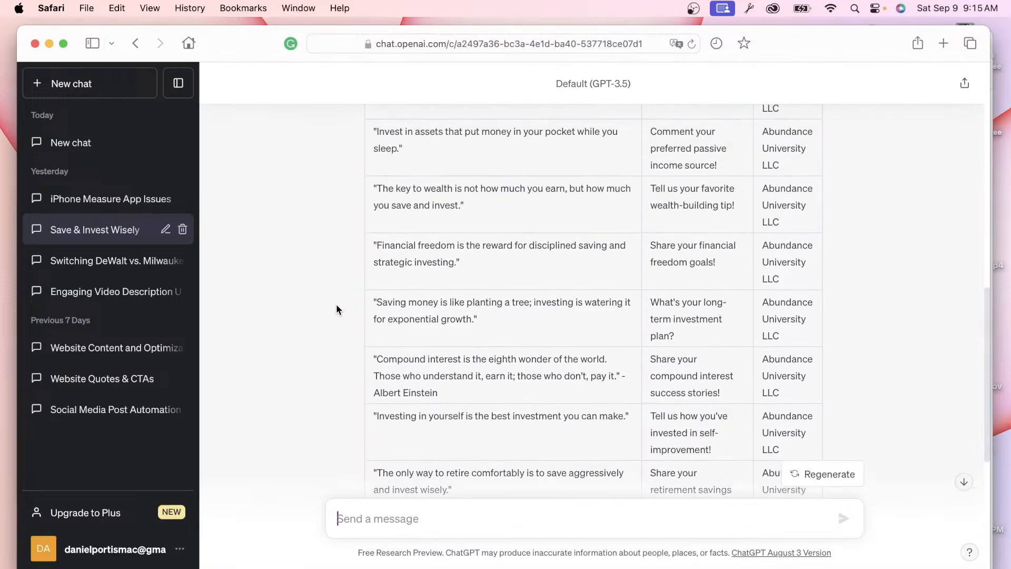
pyautogui.hotkey('ctrl', 'Up')
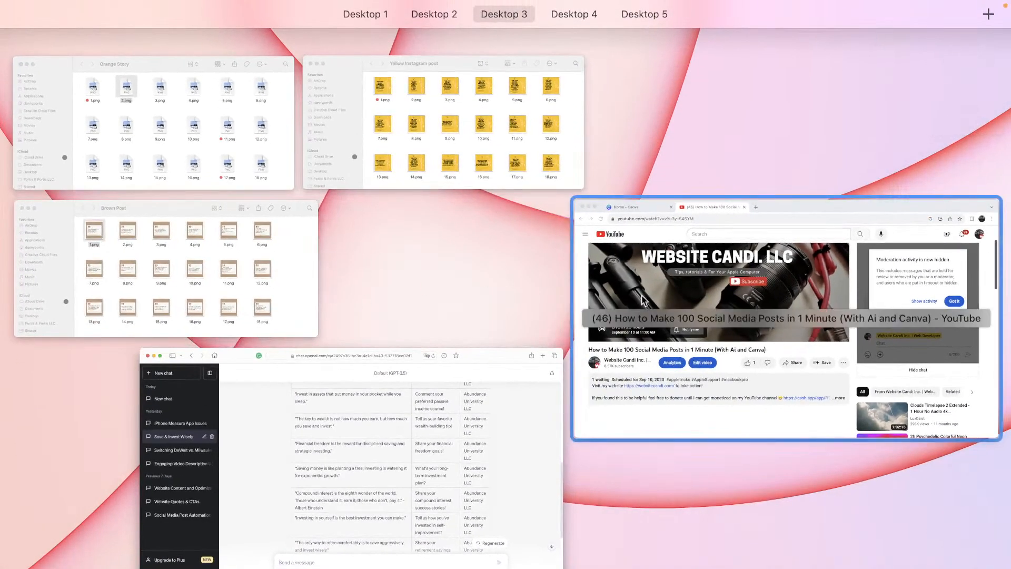
pyautogui.click(642, 300)
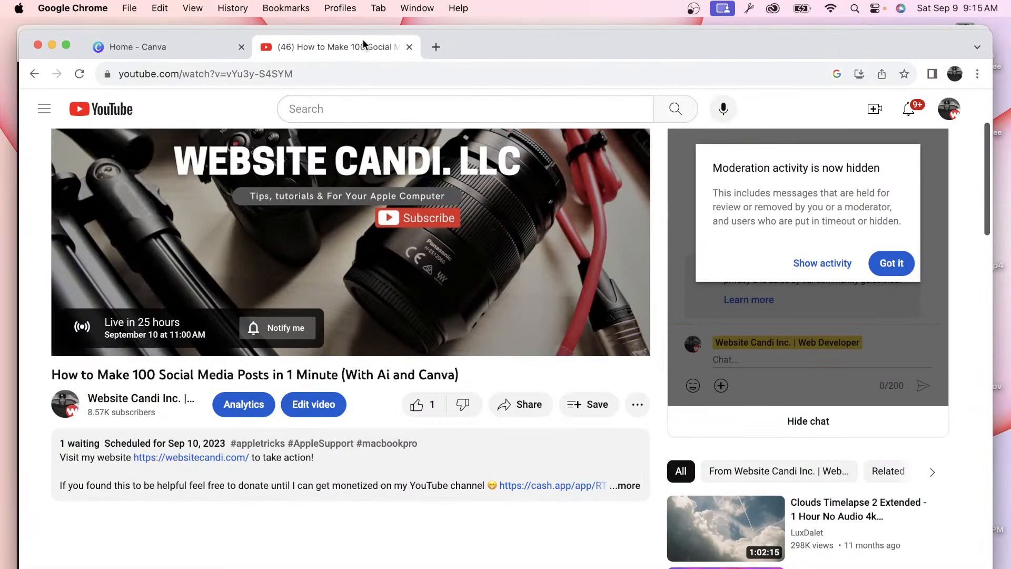
pyautogui.click(406, 47)
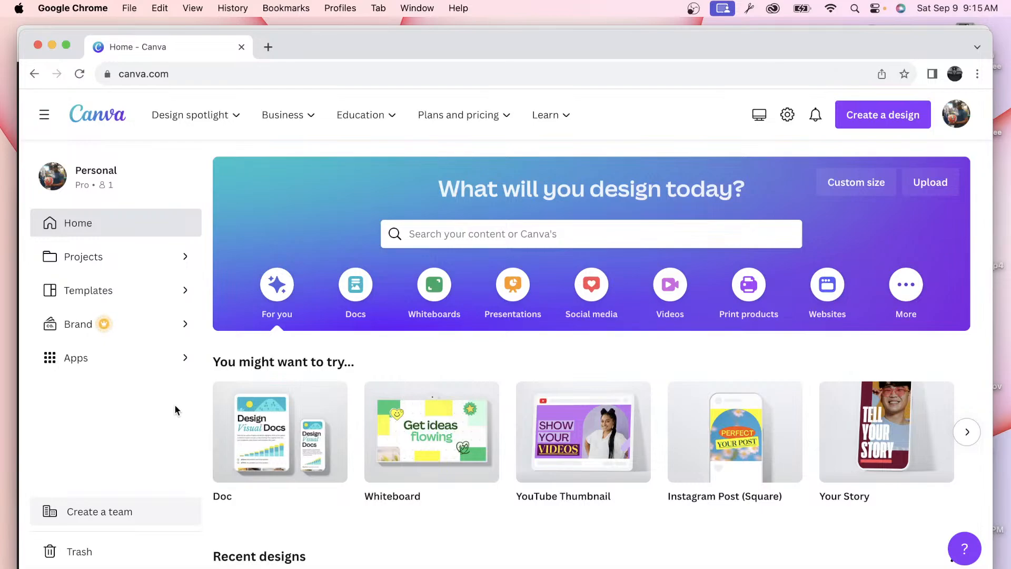
pyautogui.scroll(-3, 175, 406)
pyautogui.scroll(3, 269, 412)
# Step: Open Canva Templates and expand Social Media to list Instagram, Facebook, TikTok, Pinterest, LinkedIn and Twitter
pyautogui.click(156, 290)
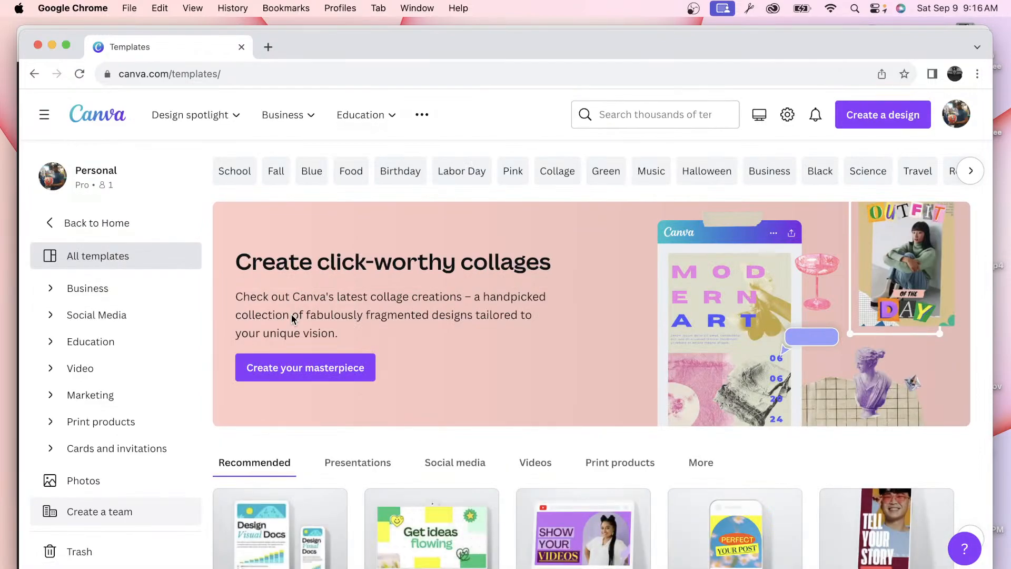
pyautogui.click(52, 320)
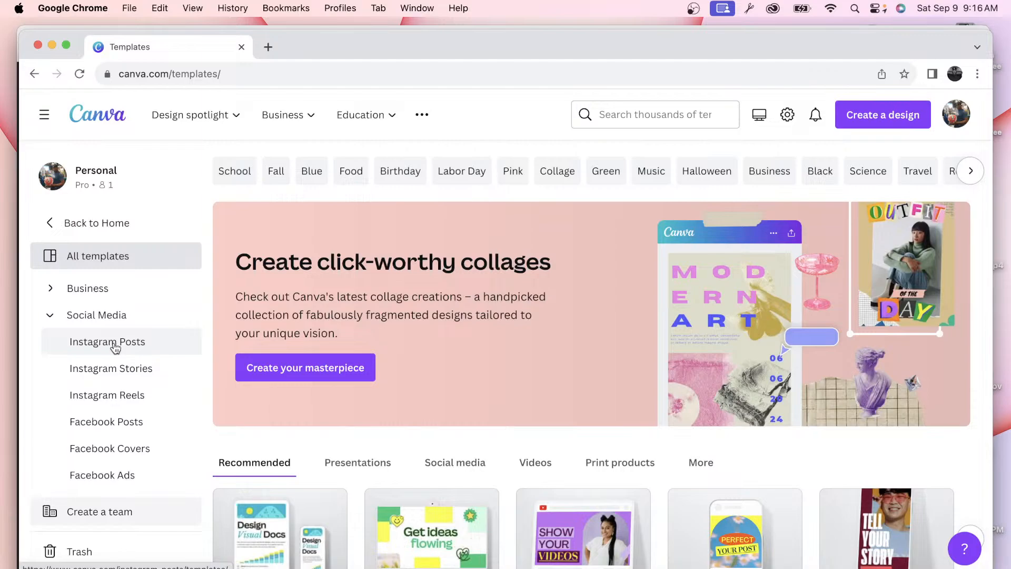
pyautogui.scroll(-1, 114, 348)
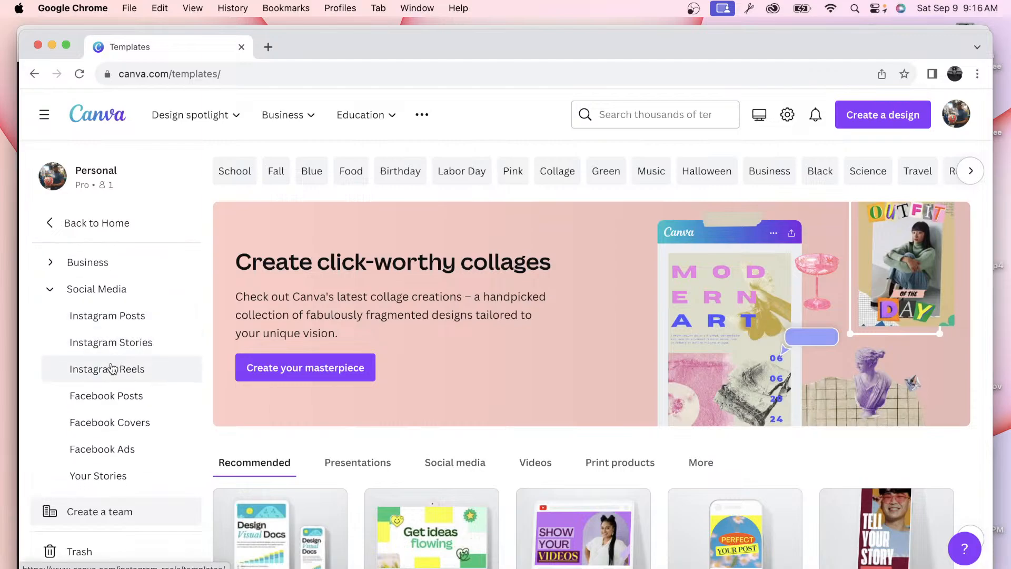
pyautogui.scroll(-4, 109, 413)
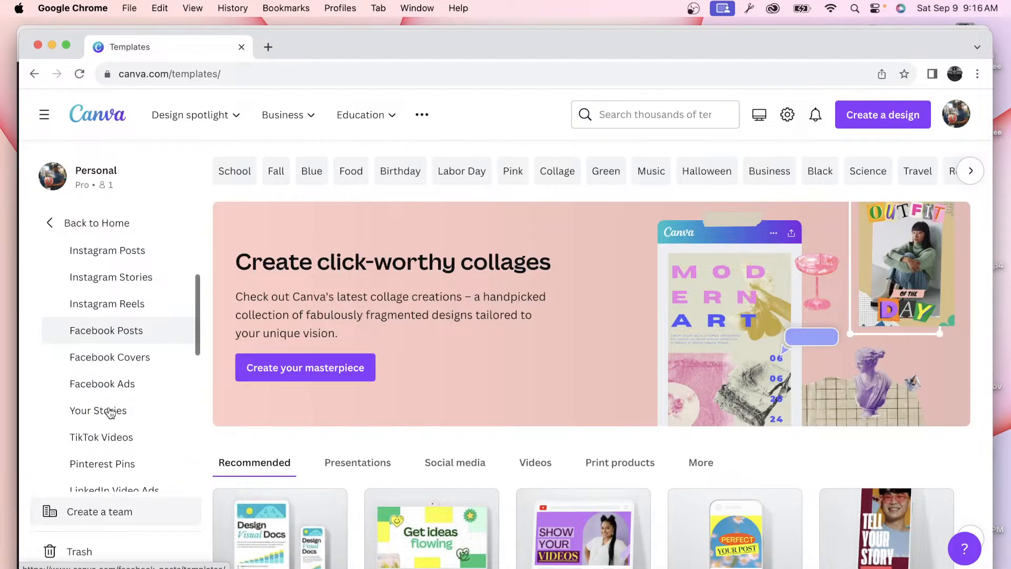
pyautogui.scroll(-3, 109, 413)
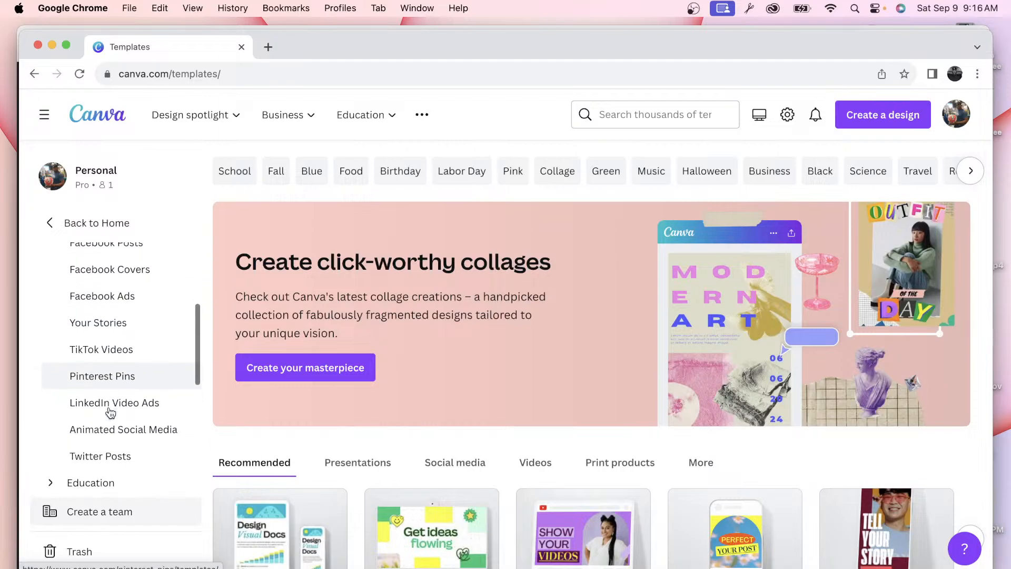
pyautogui.scroll(8, 111, 412)
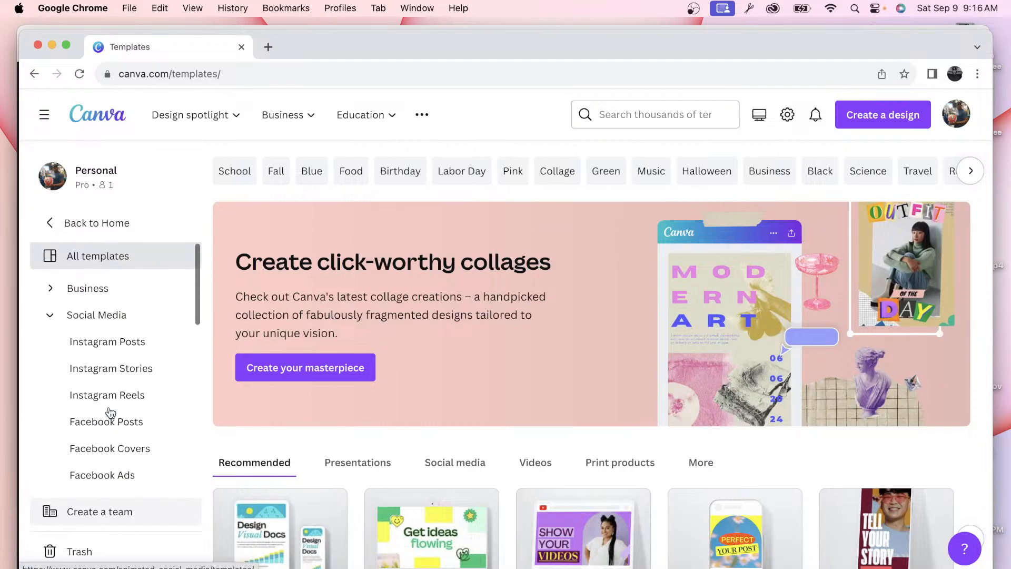
# Step: Open the Instagram Posts templates under Social Media and browse the template grid
pyautogui.click(113, 346)
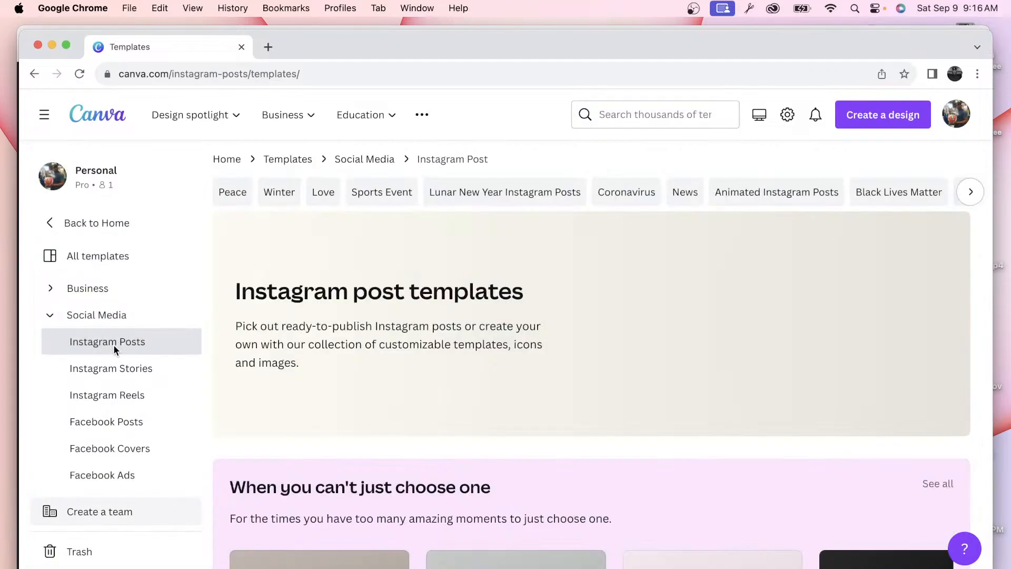
pyautogui.scroll(-10, 319, 345)
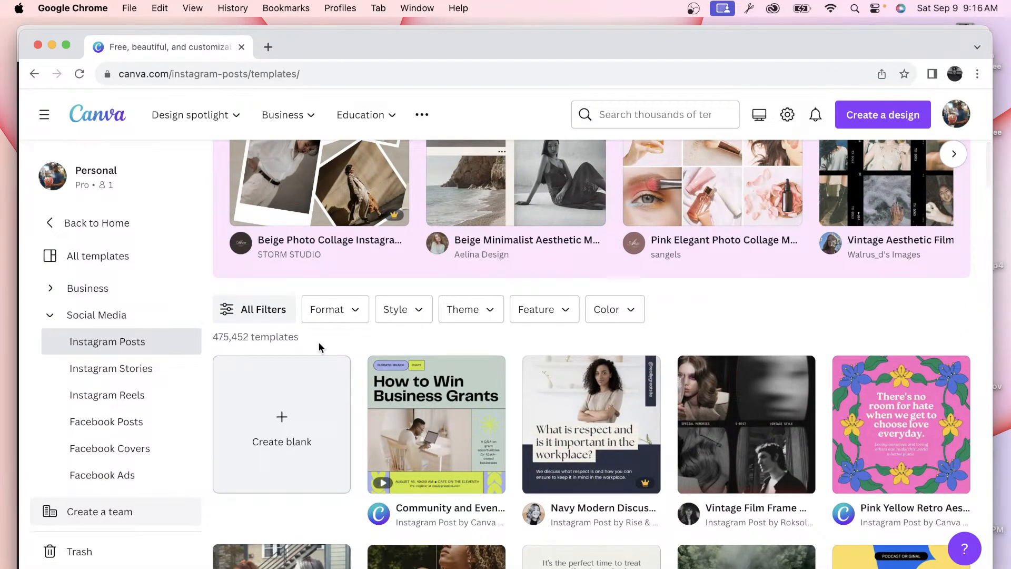
pyautogui.scroll(10, 318, 345)
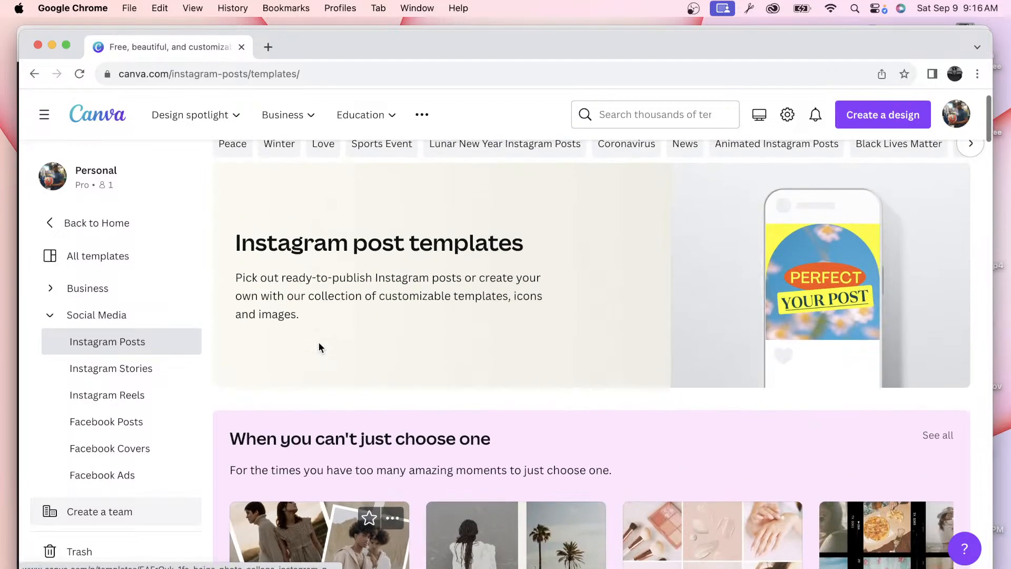
pyautogui.scroll(-6, 319, 344)
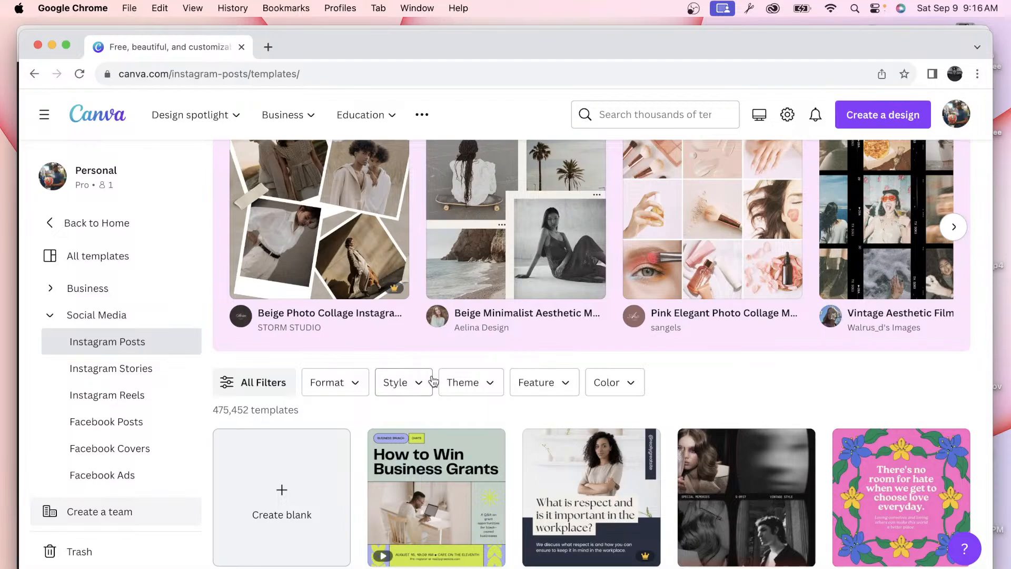
pyautogui.scroll(-5, 483, 334)
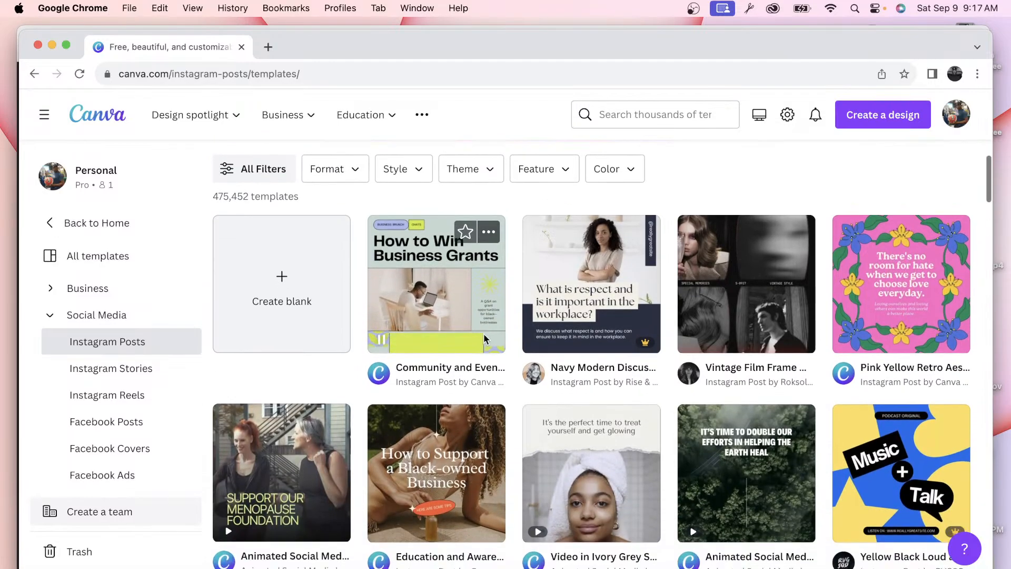
pyautogui.scroll(-2, 483, 334)
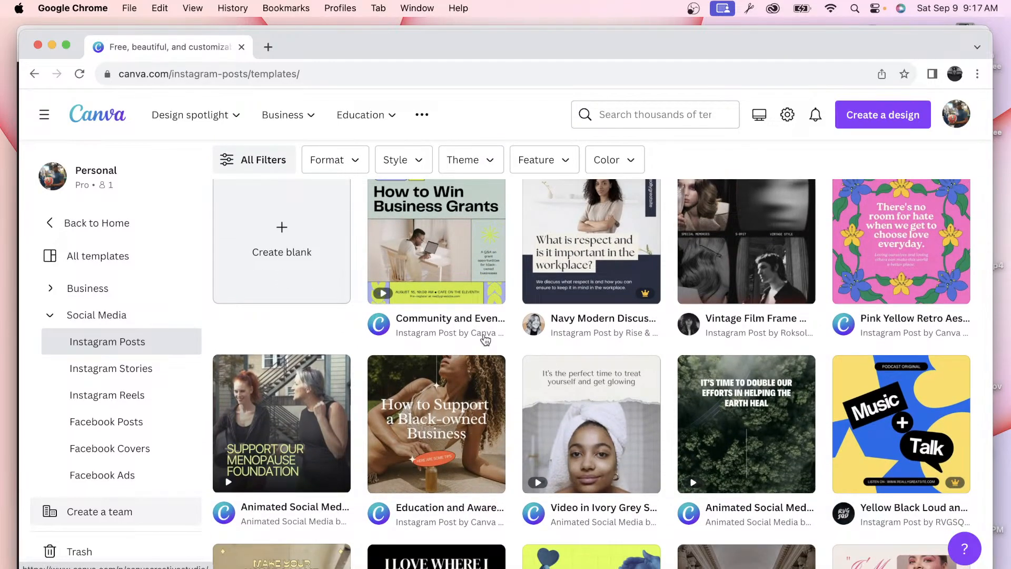
pyautogui.scroll(-5, 485, 338)
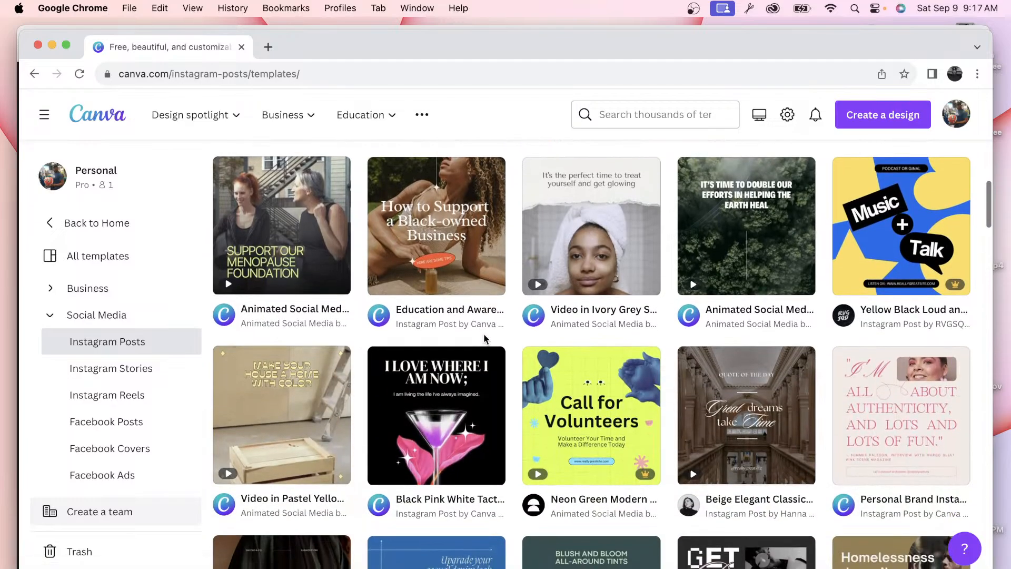
pyautogui.scroll(1, 483, 333)
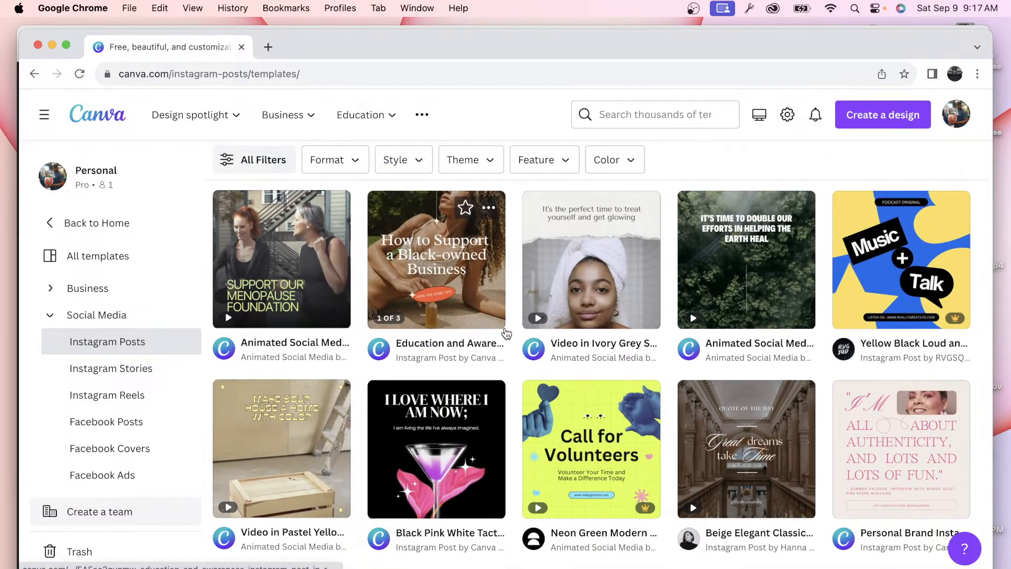
pyautogui.scroll(10, 505, 332)
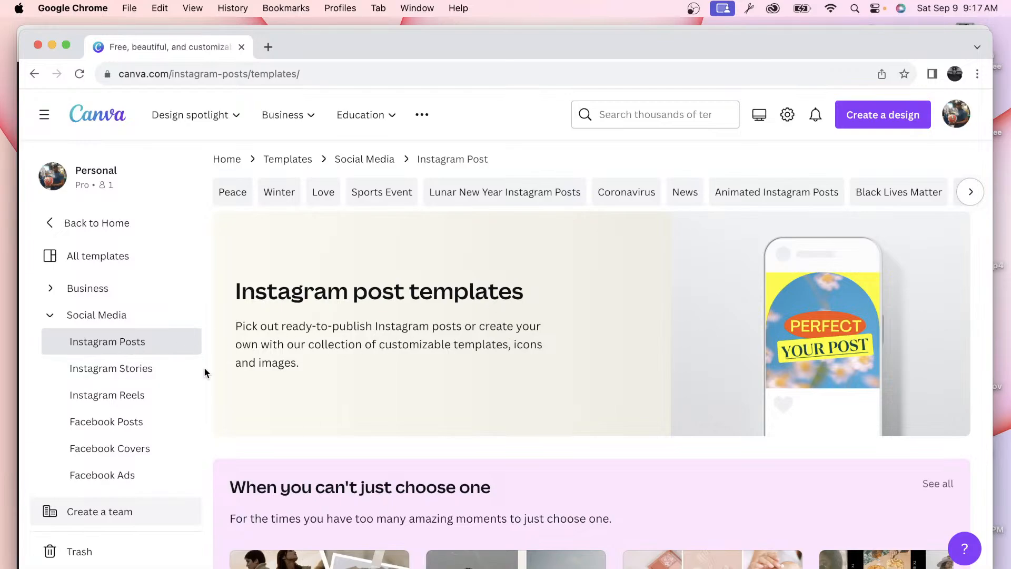
pyautogui.scroll(-10, 204, 366)
pyautogui.scroll(-10, 406, 411)
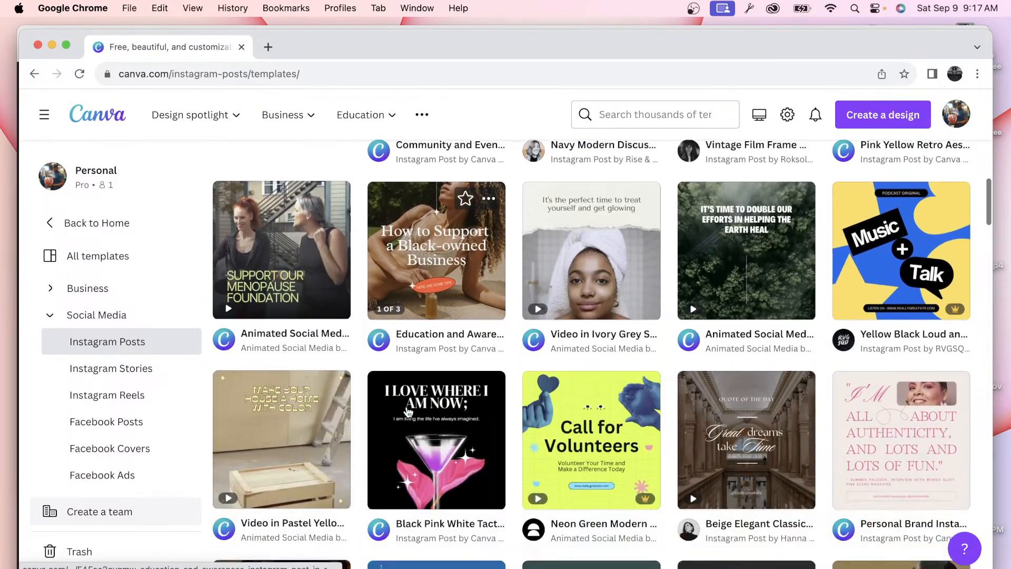
pyautogui.scroll(-6, 407, 407)
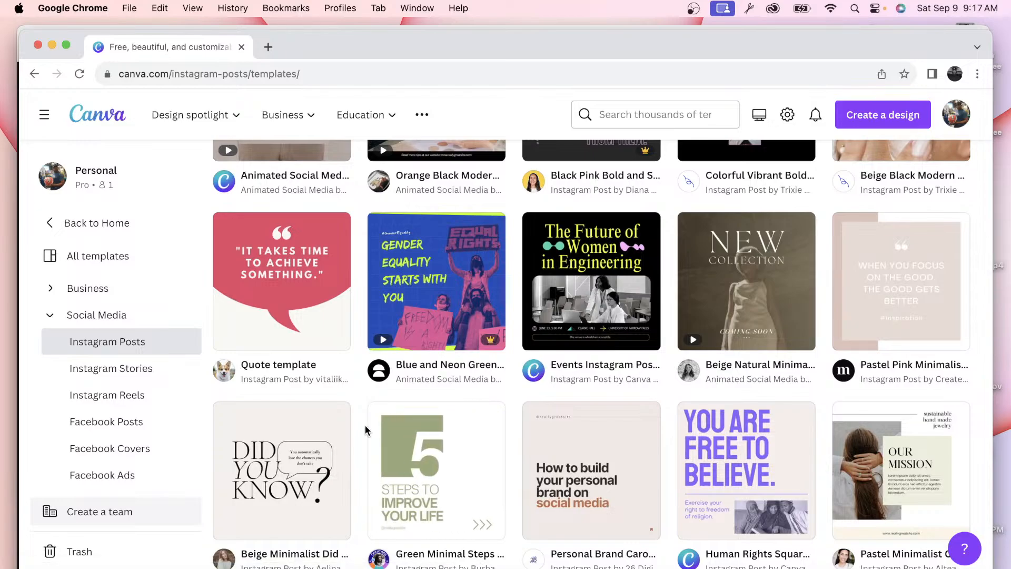
pyautogui.scroll(-1, 366, 429)
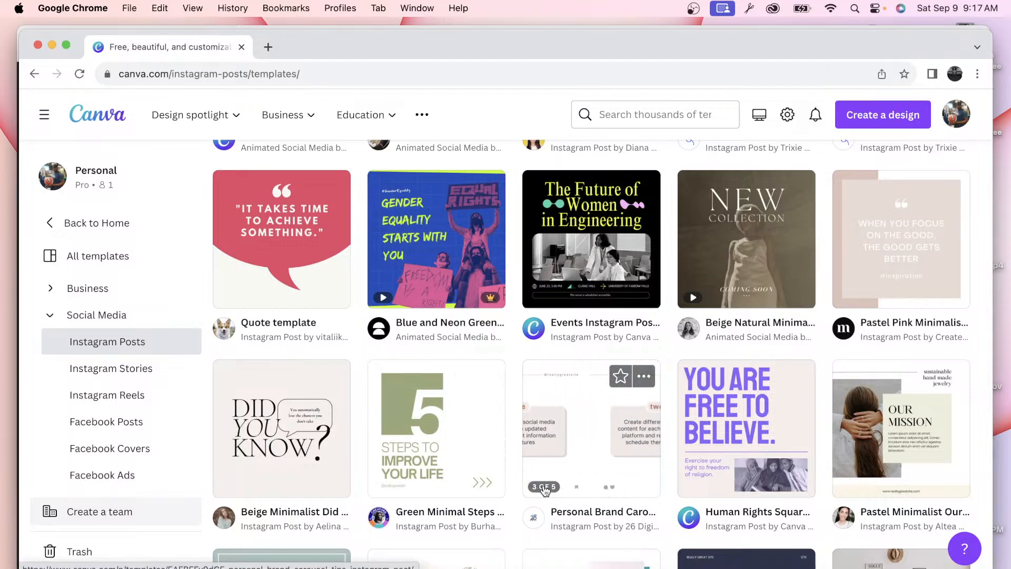
pyautogui.scroll(-4, 558, 474)
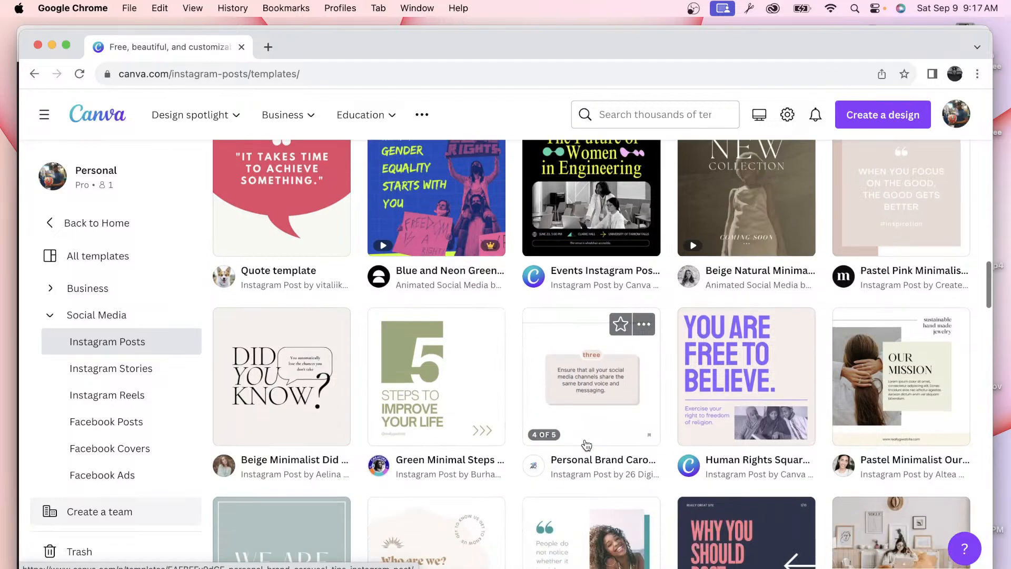
pyautogui.scroll(-5, 586, 445)
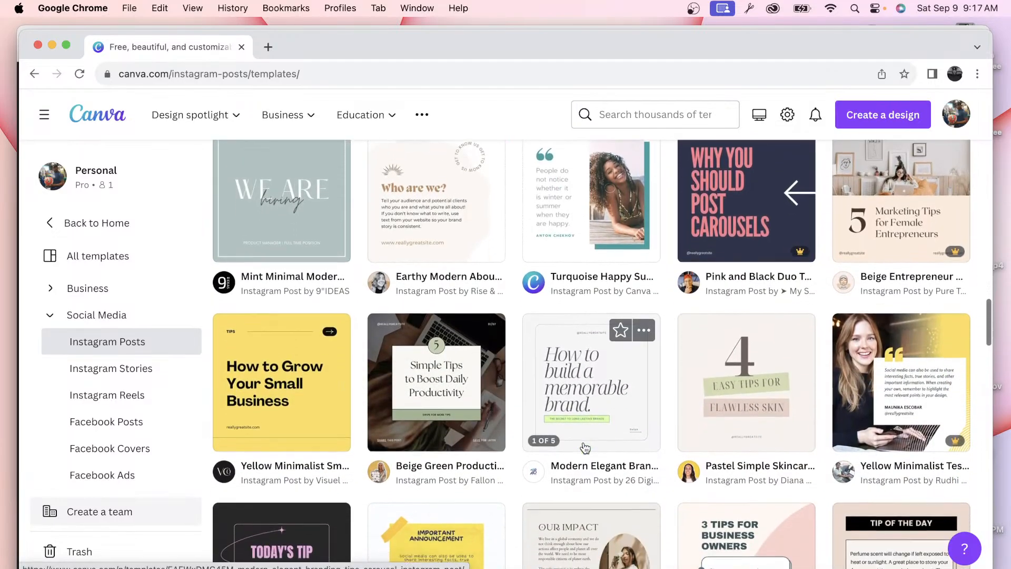
pyautogui.scroll(-3, 585, 447)
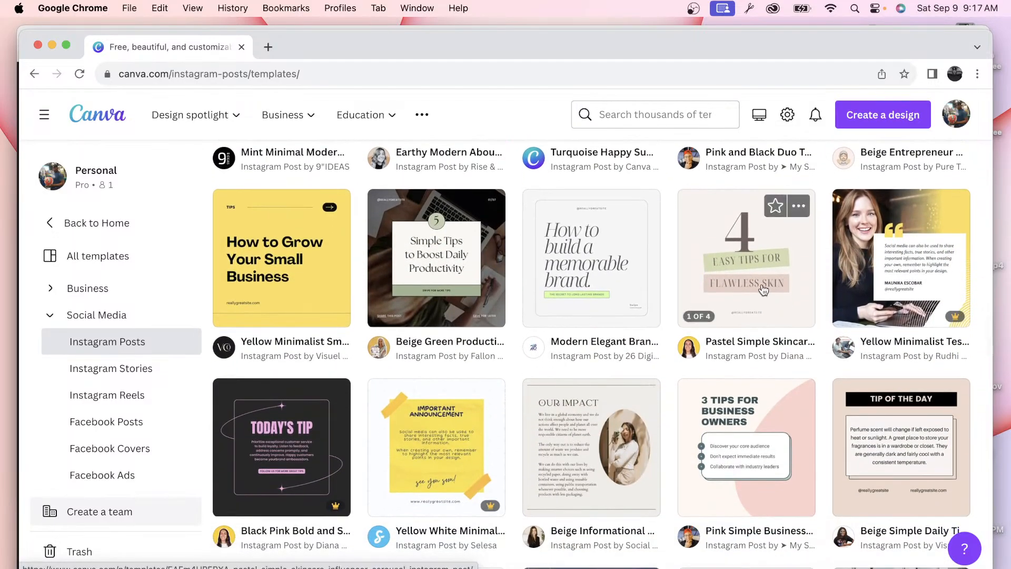
pyautogui.scroll(-2, 514, 283)
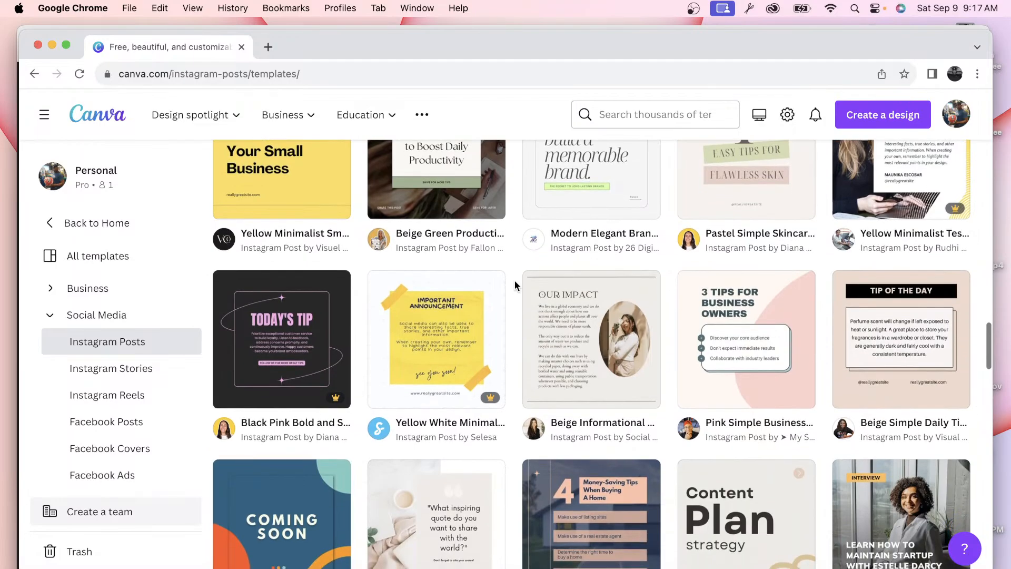
pyautogui.scroll(-3, 458, 334)
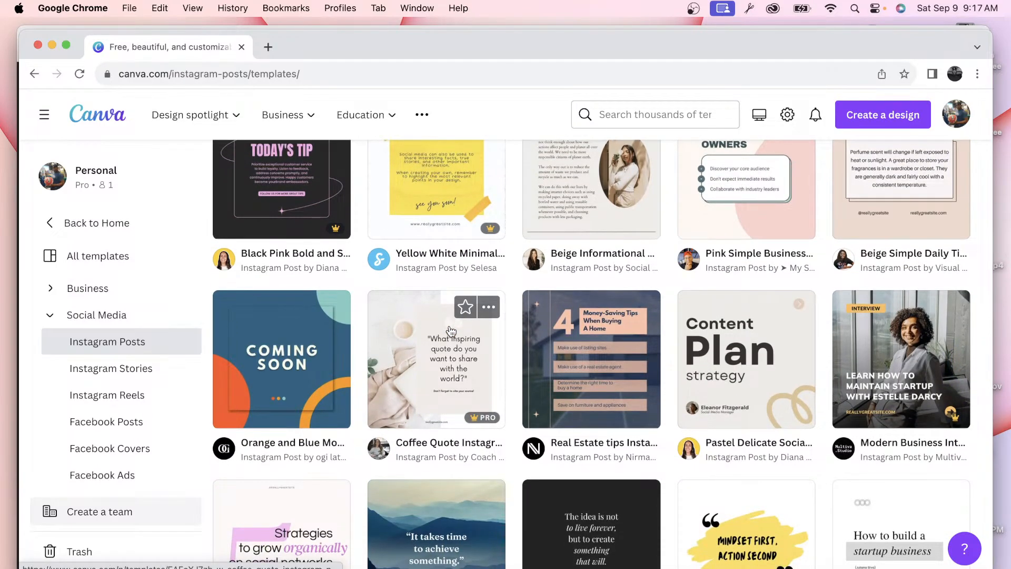
pyautogui.scroll(-6, 715, 351)
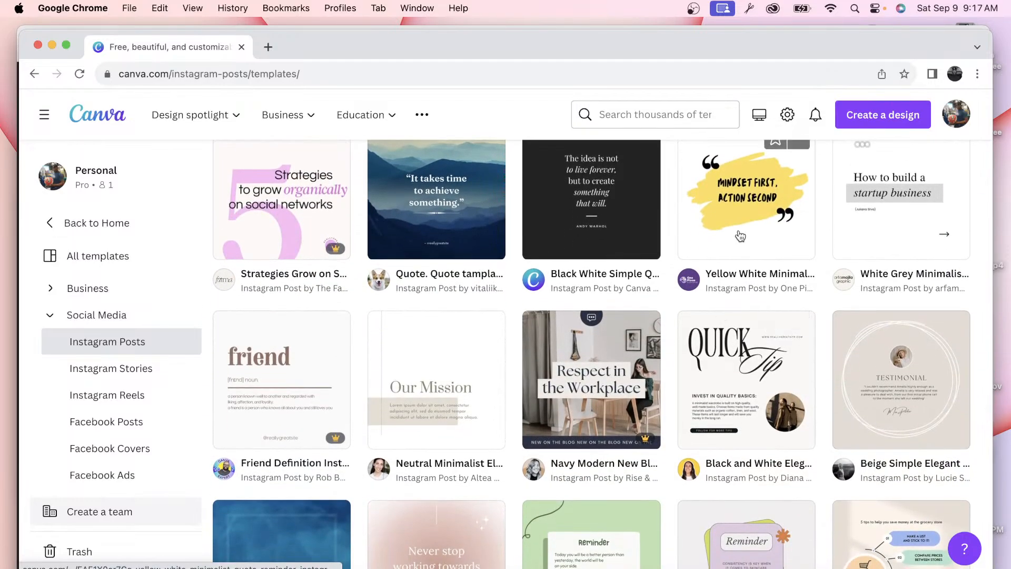
pyautogui.scroll(-1, 529, 331)
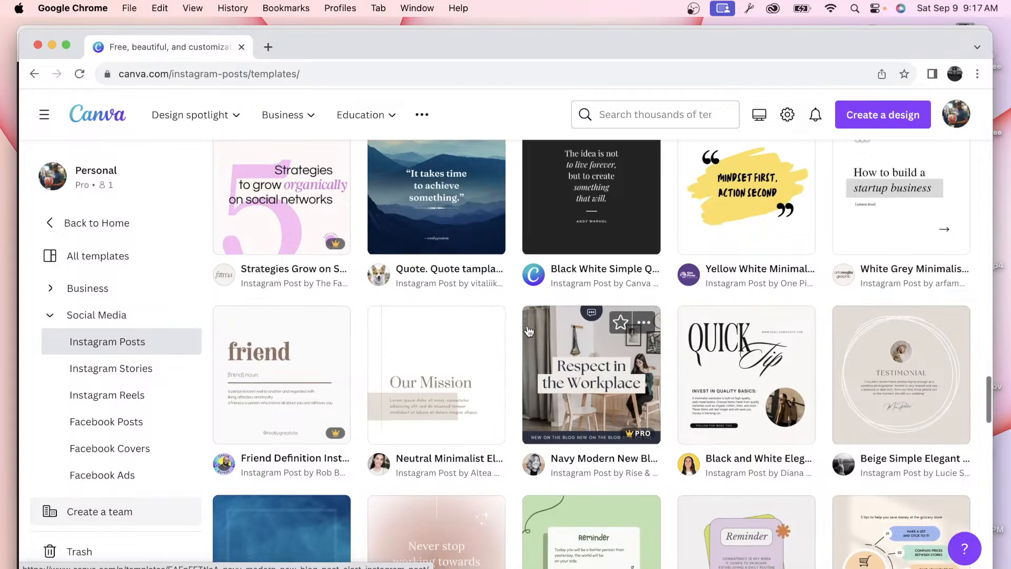
pyautogui.scroll(-7, 529, 330)
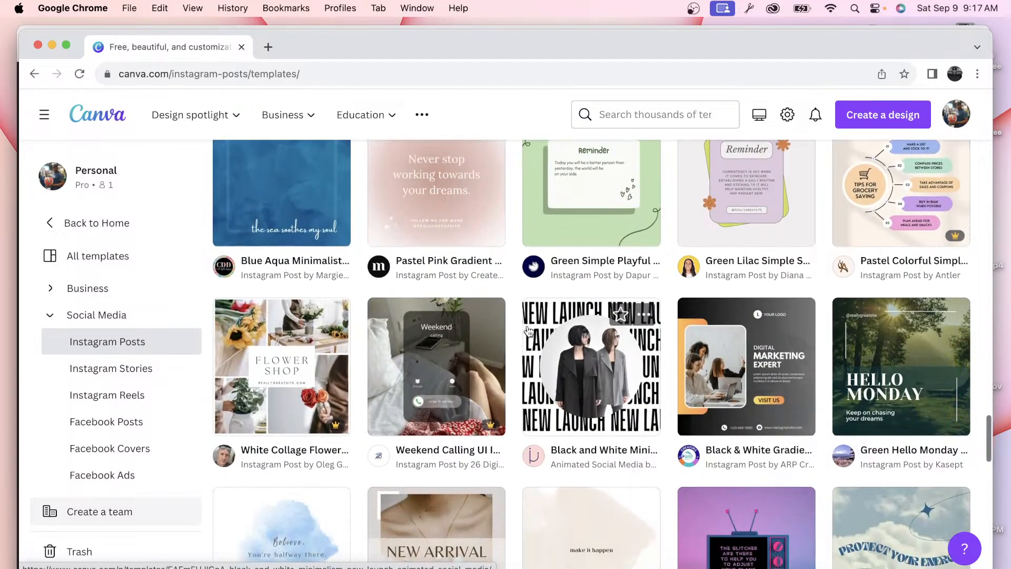
pyautogui.scroll(-4, 528, 330)
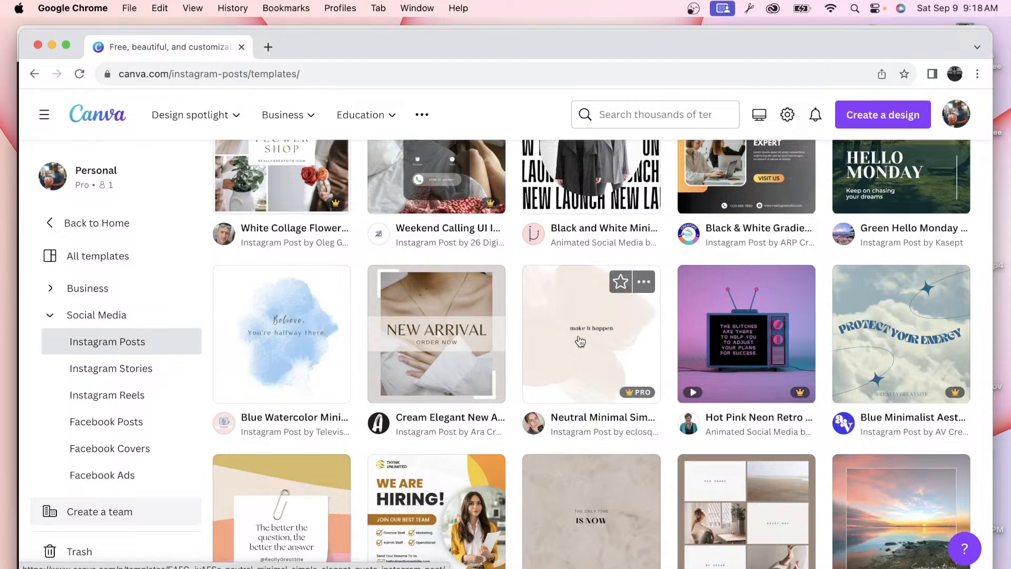
pyautogui.scroll(-6, 551, 357)
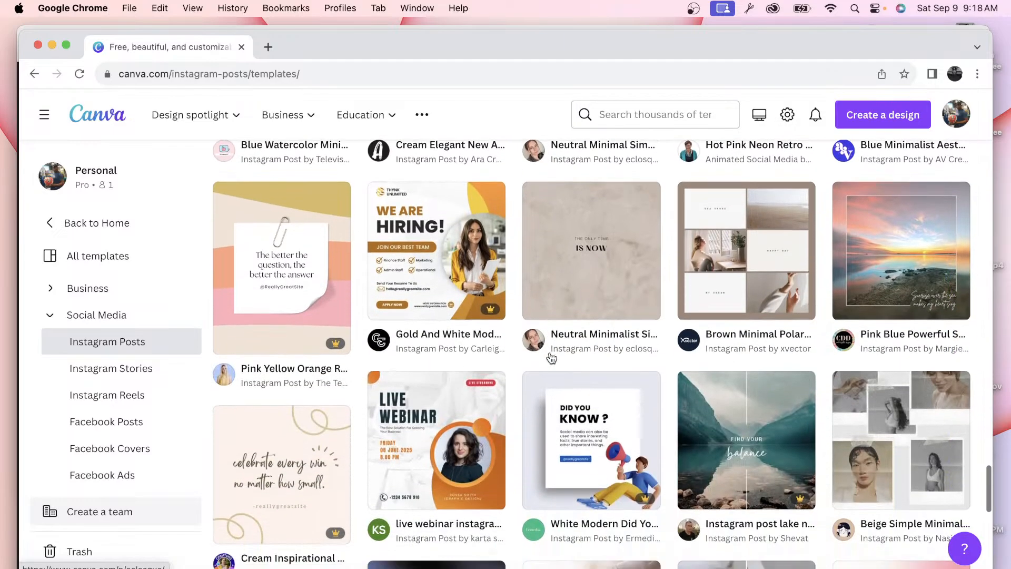
pyautogui.scroll(-10, 551, 358)
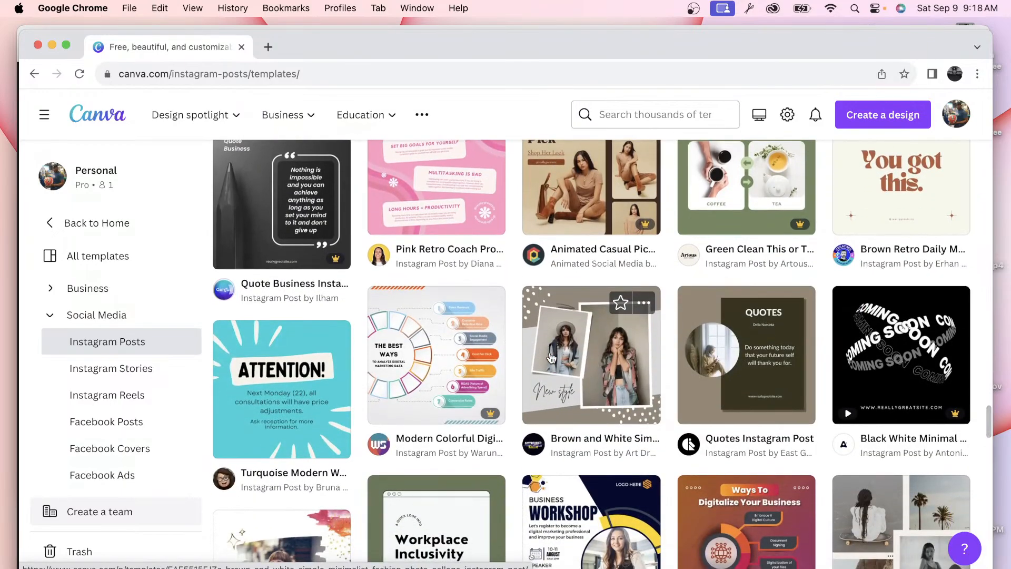
pyautogui.scroll(-6, 551, 358)
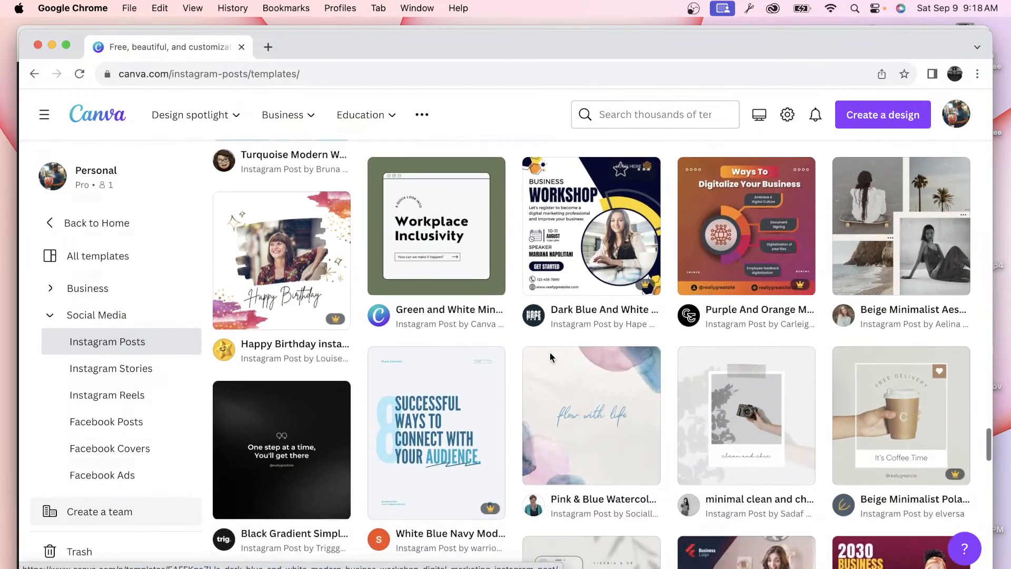
pyautogui.scroll(-6, 551, 358)
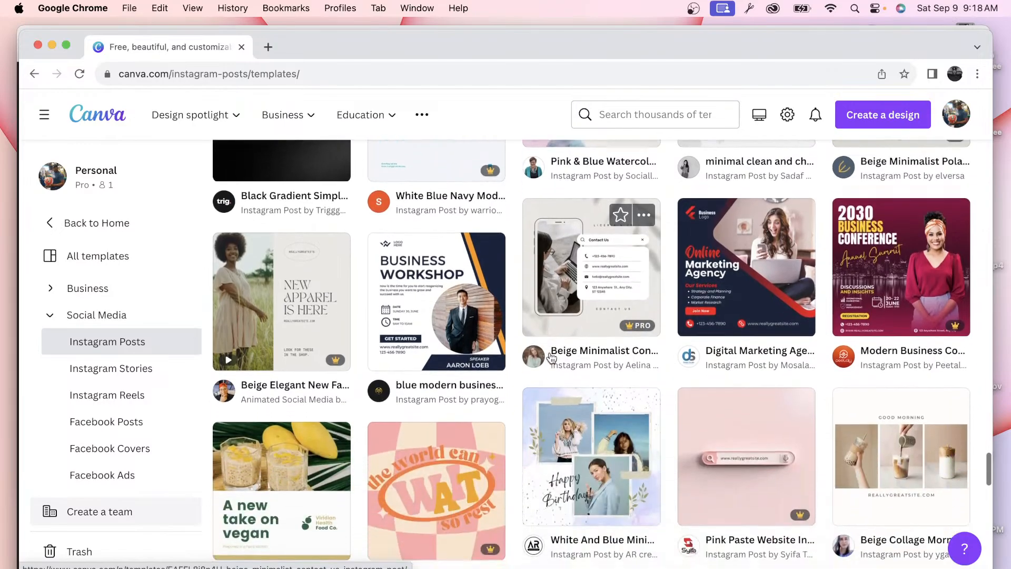
pyautogui.scroll(-8, 551, 358)
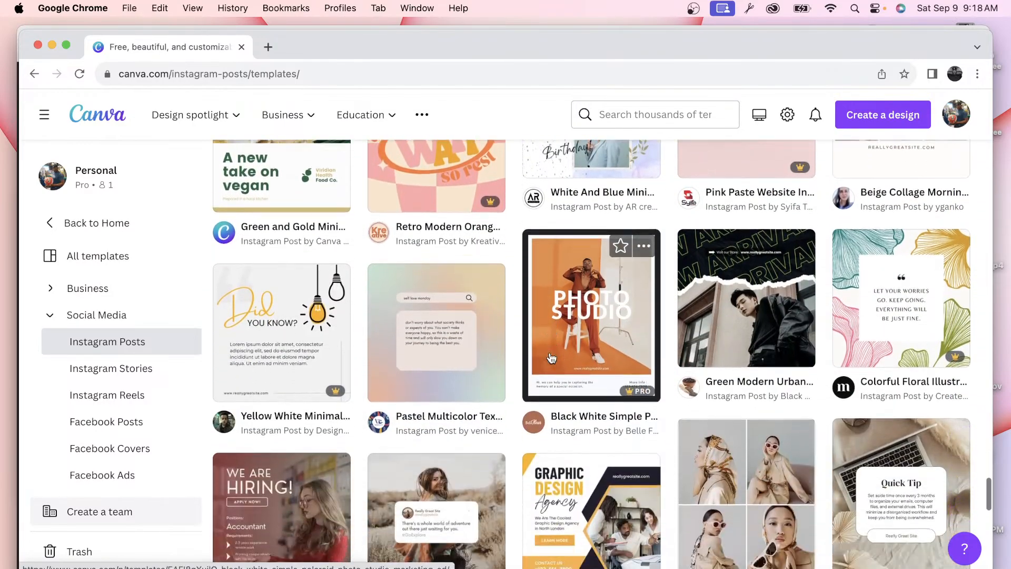
pyautogui.scroll(-6, 462, 311)
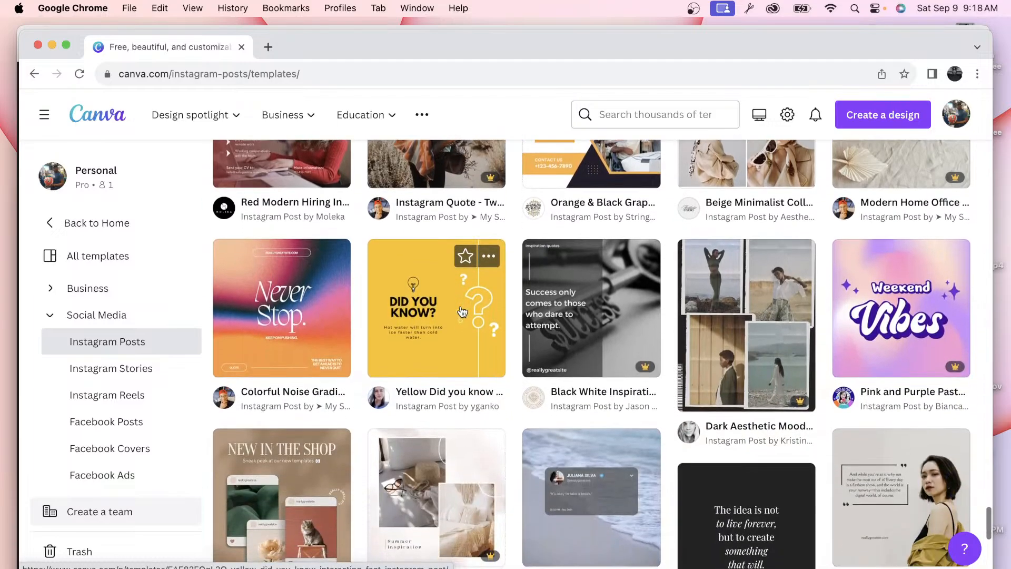
pyautogui.scroll(-3, 462, 312)
pyautogui.scroll(-5, 463, 312)
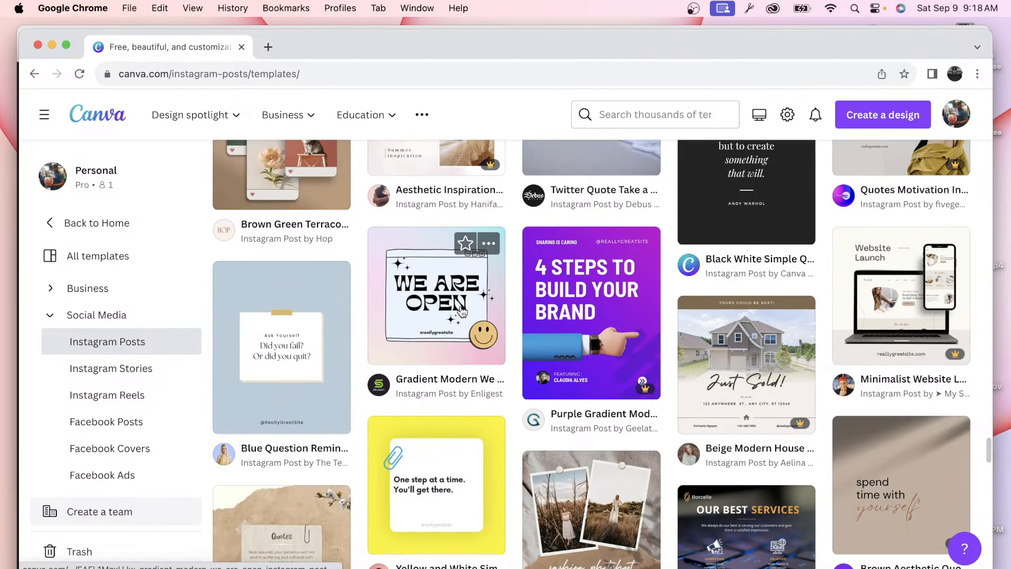
pyautogui.scroll(-7, 463, 312)
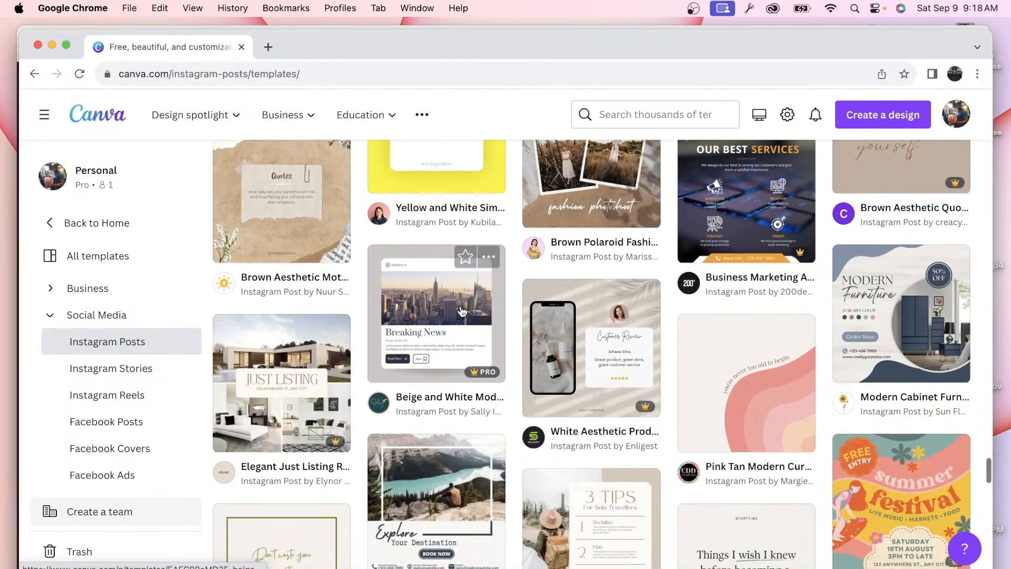
pyautogui.scroll(-4, 462, 311)
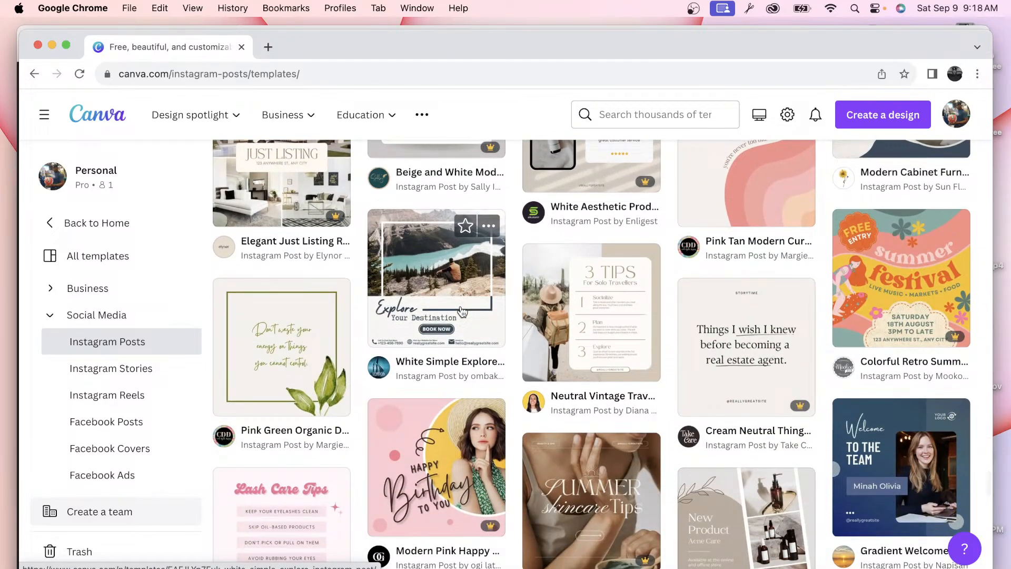
pyautogui.scroll(-5, 462, 312)
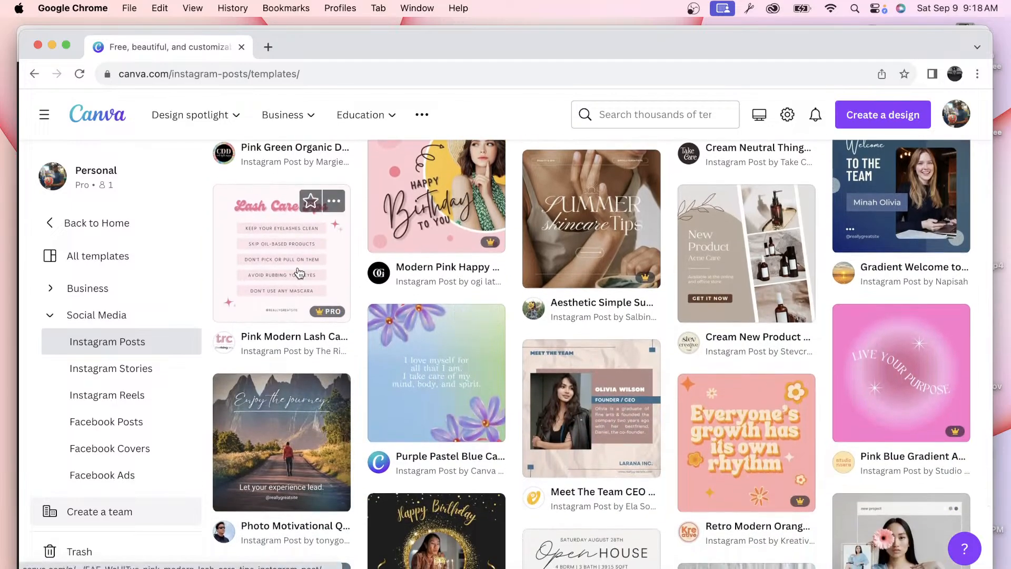
pyautogui.scroll(-6, 299, 272)
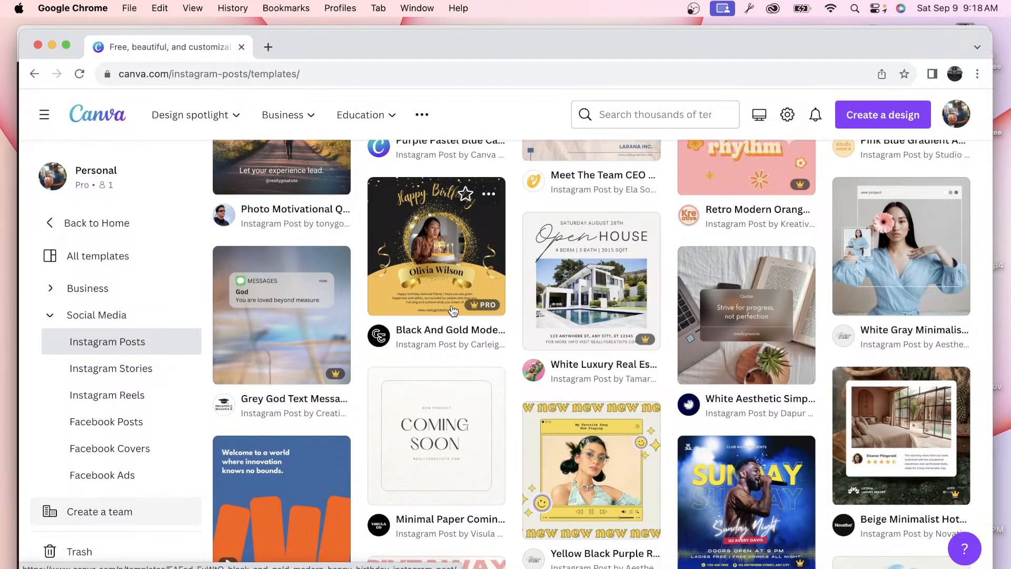
pyautogui.scroll(-5, 453, 310)
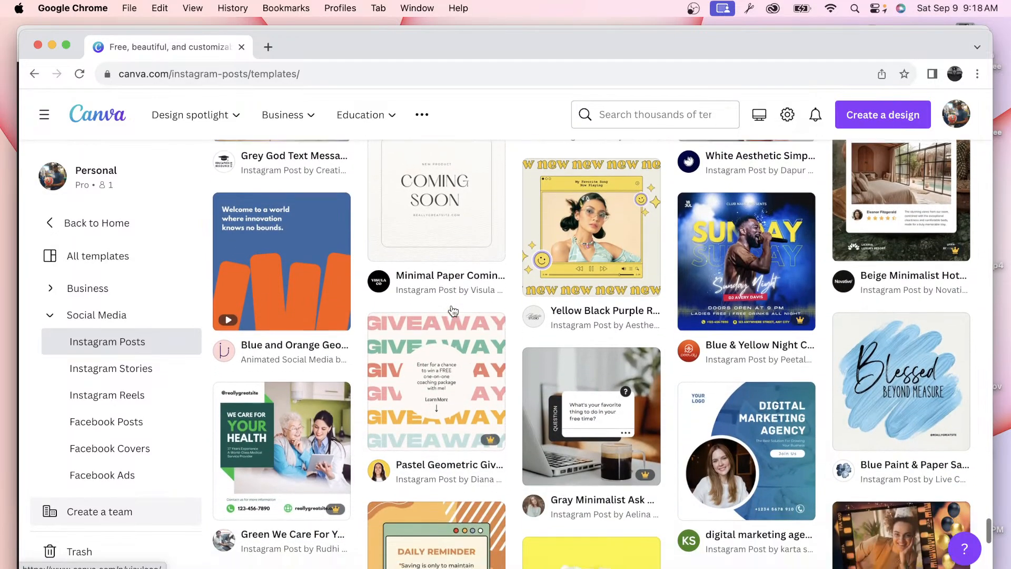
pyautogui.scroll(-3, 453, 311)
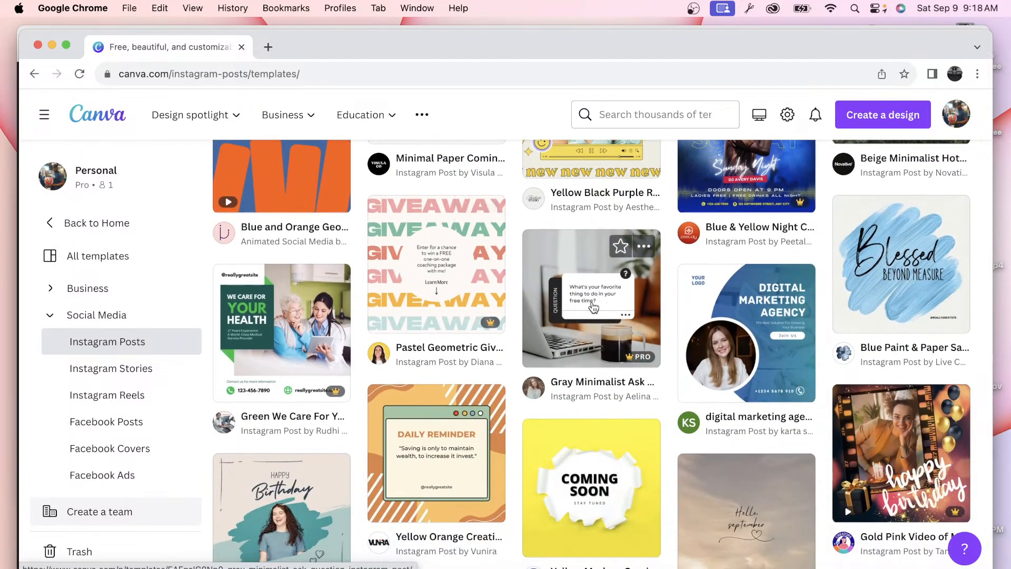
pyautogui.click(592, 307)
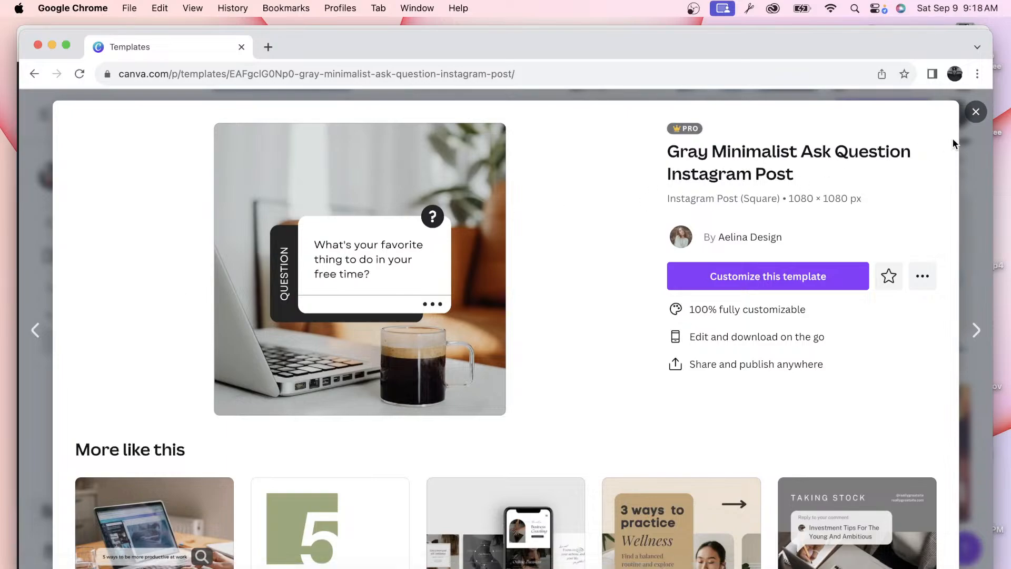
pyautogui.click(976, 112)
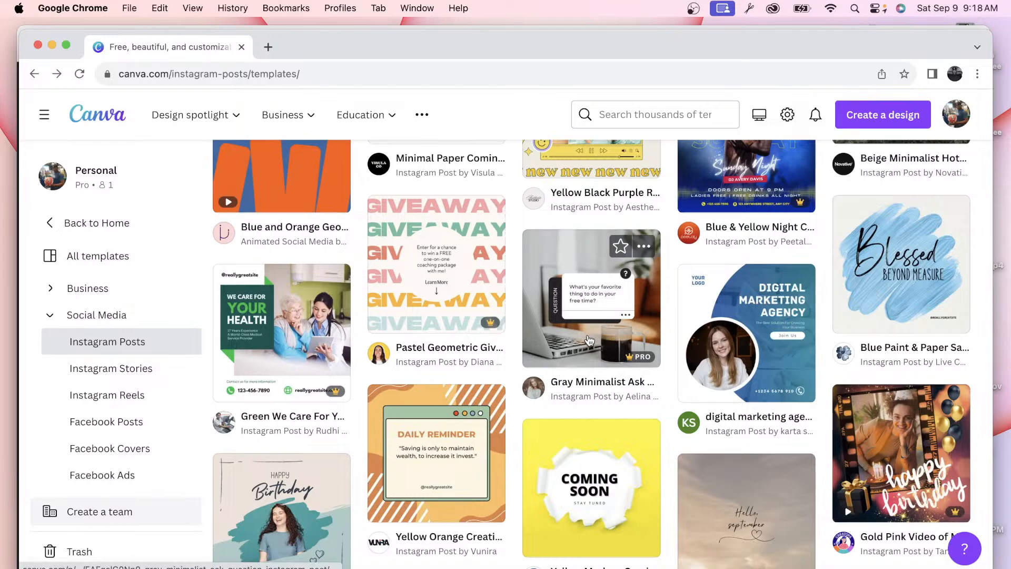
pyautogui.click(607, 329)
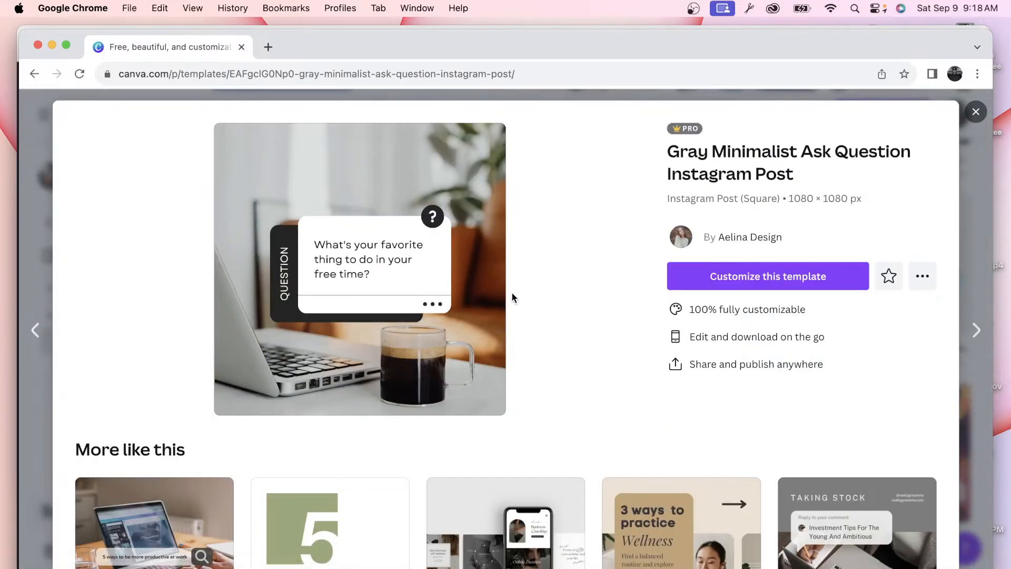
pyautogui.scroll(-5, 370, 299)
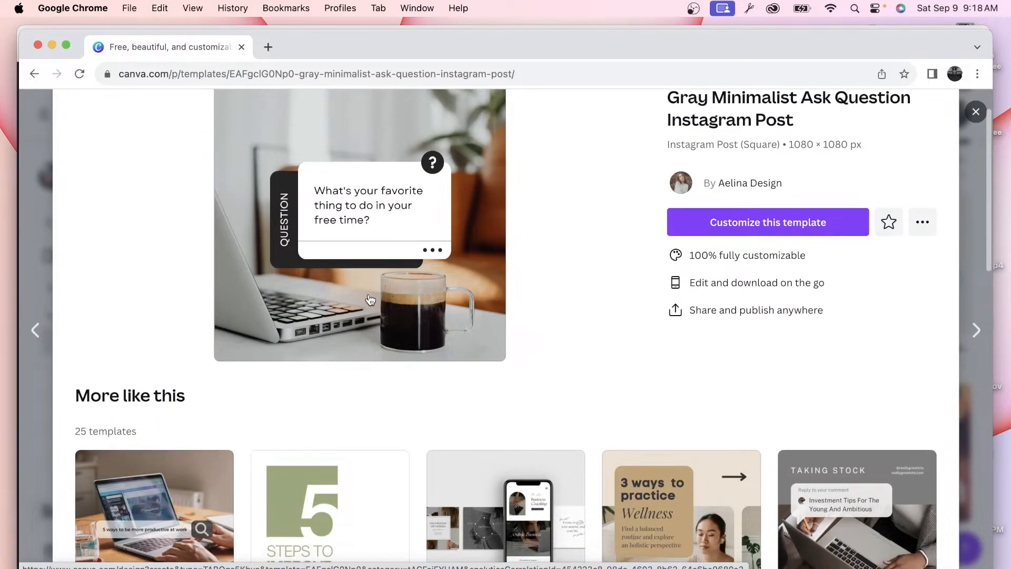
pyautogui.scroll(-3, 369, 296)
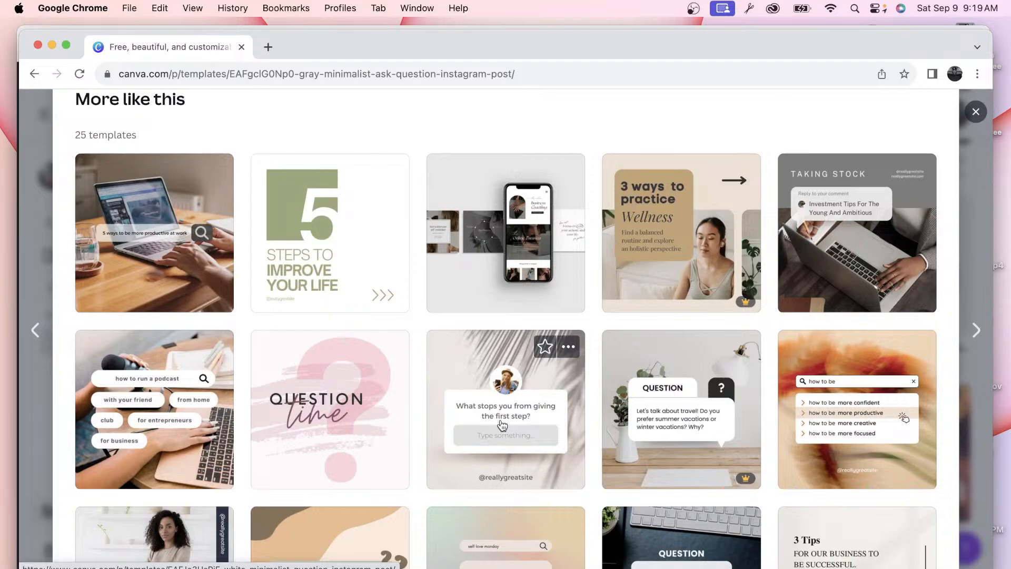
pyautogui.moveTo(327, 256)
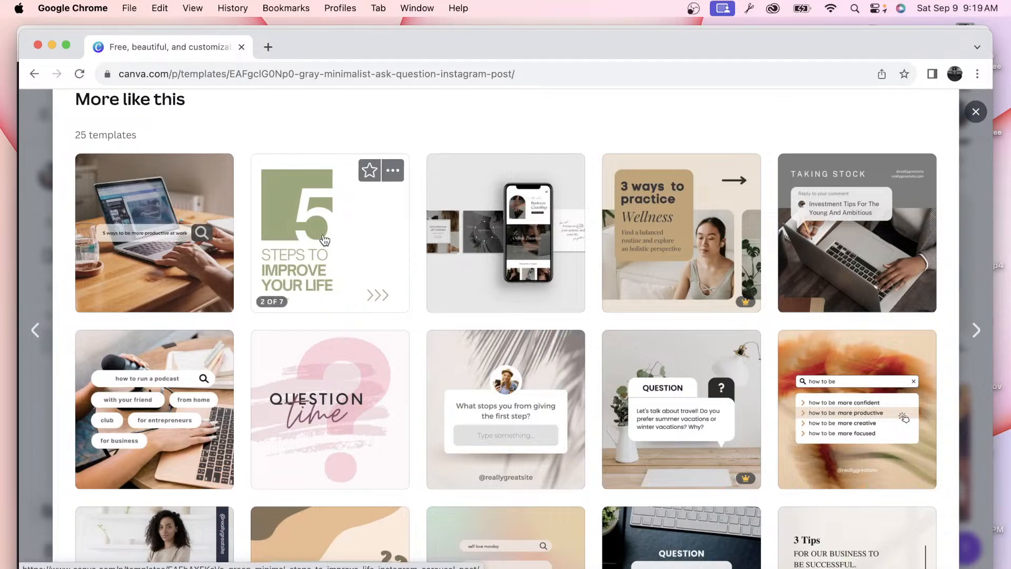
pyautogui.scroll(2, 369, 274)
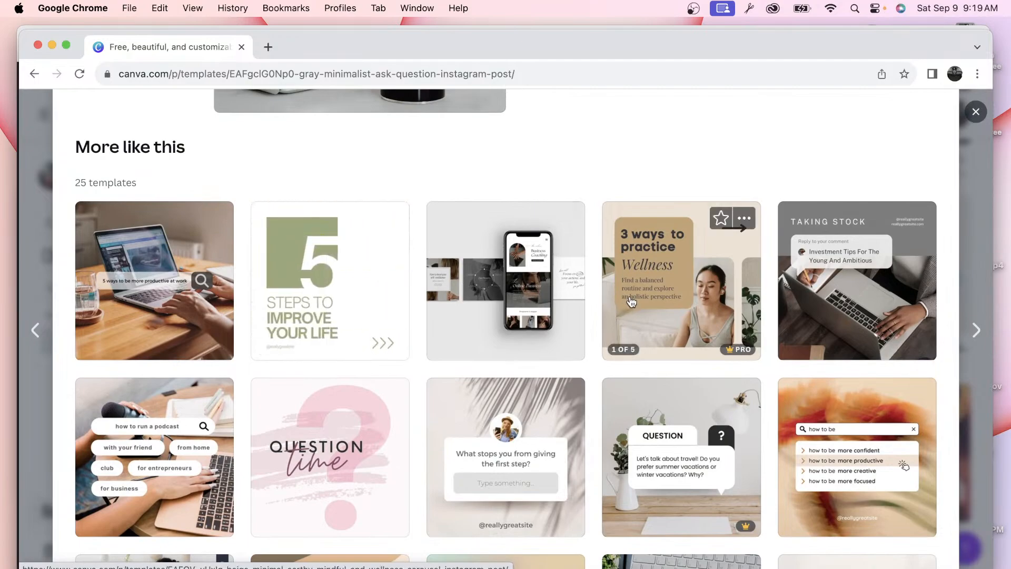
pyautogui.scroll(5, 579, 295)
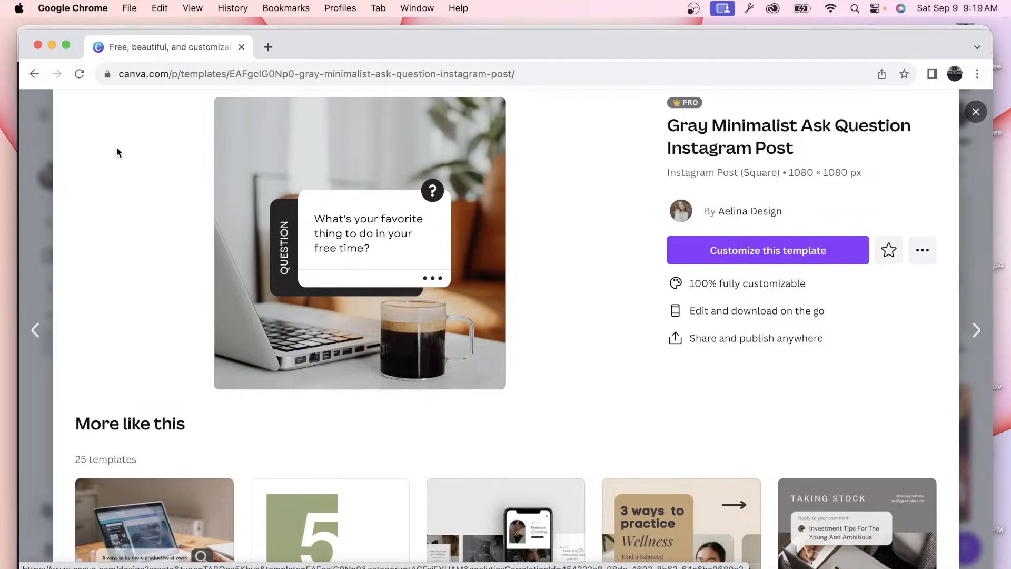
pyautogui.click(976, 113)
pyautogui.scroll(-4, 693, 396)
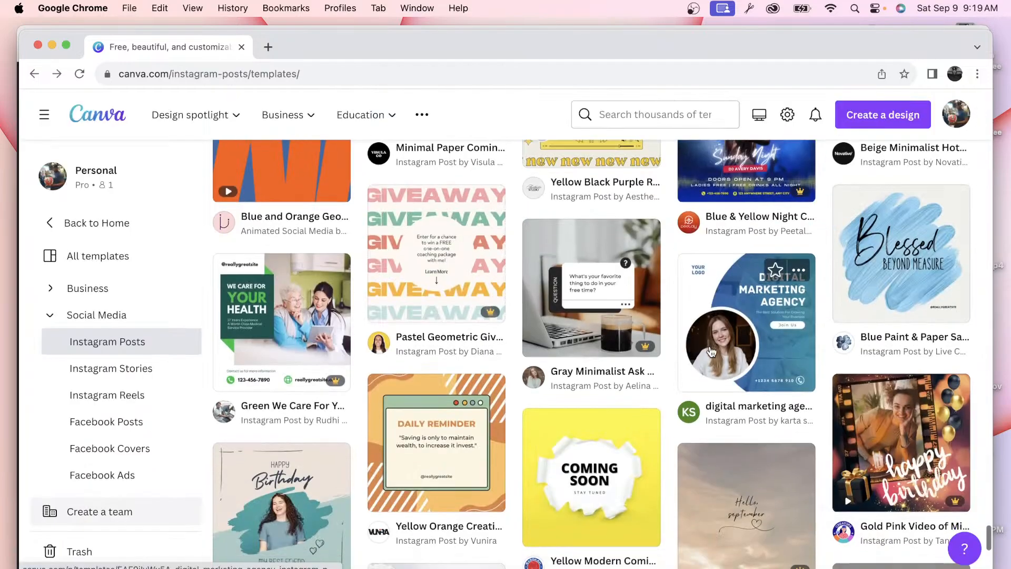
pyautogui.scroll(-5, 692, 394)
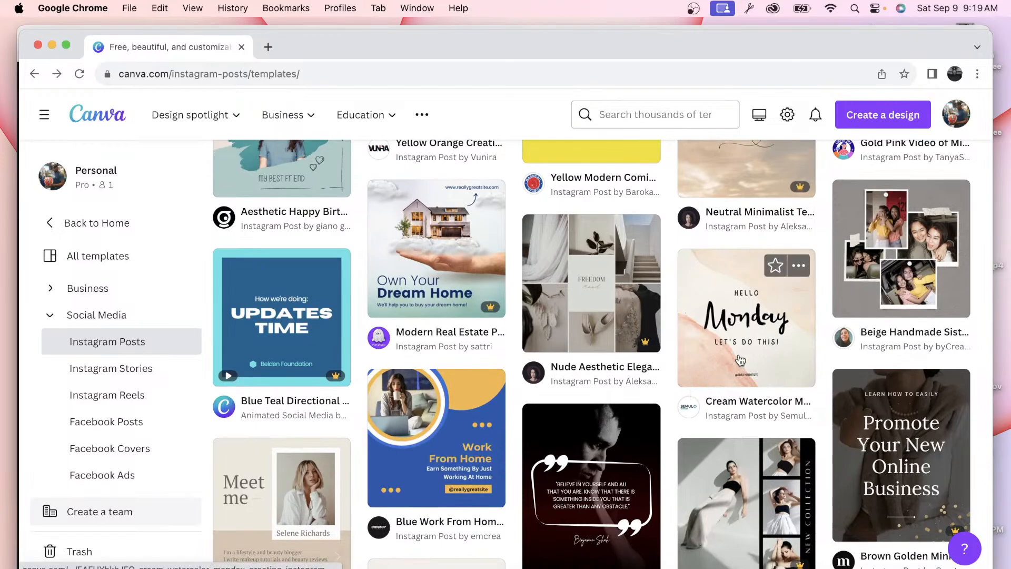
pyautogui.scroll(-6, 739, 361)
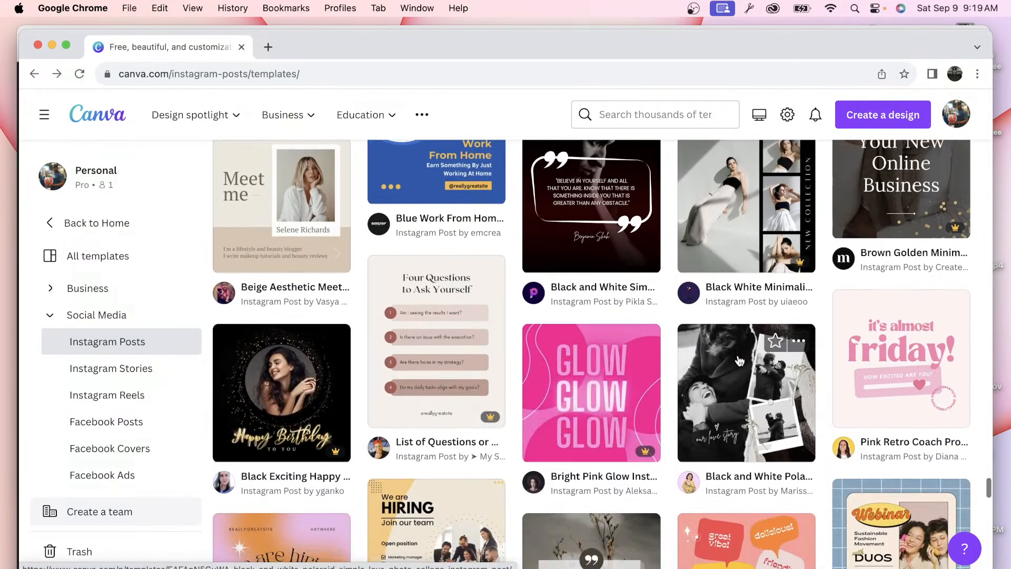
pyautogui.scroll(-3, 740, 361)
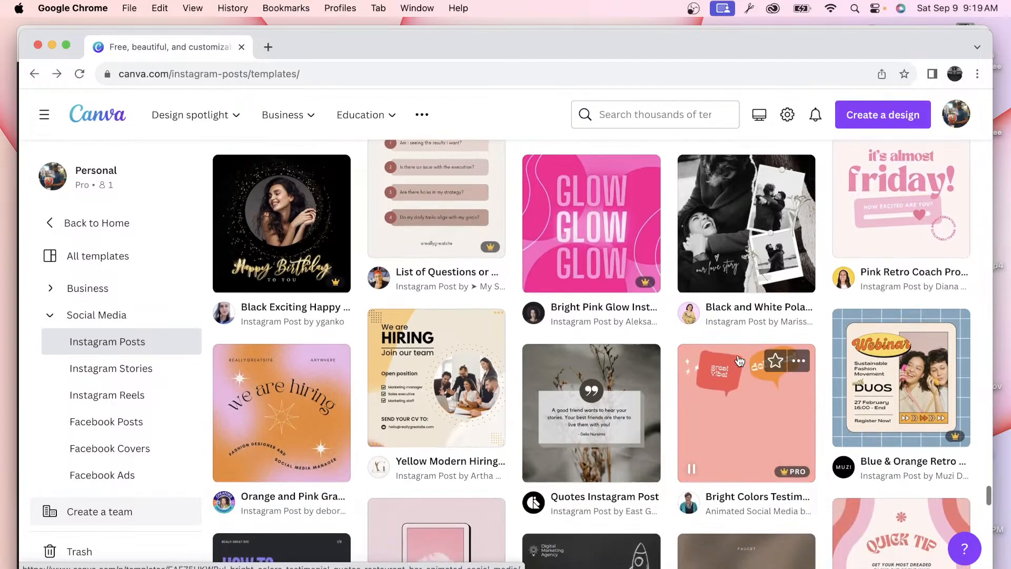
pyautogui.scroll(-5, 629, 342)
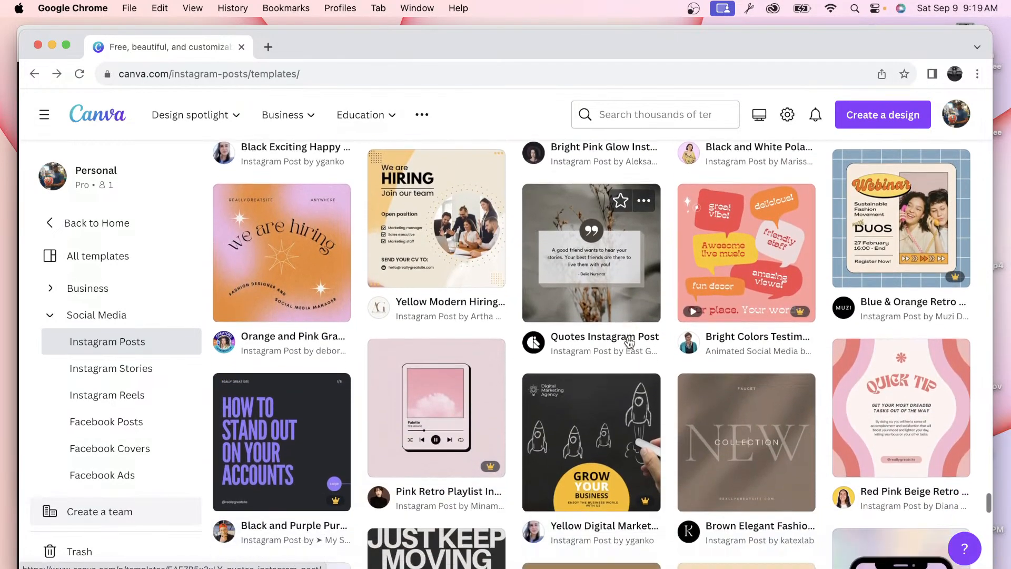
pyautogui.scroll(-4, 629, 342)
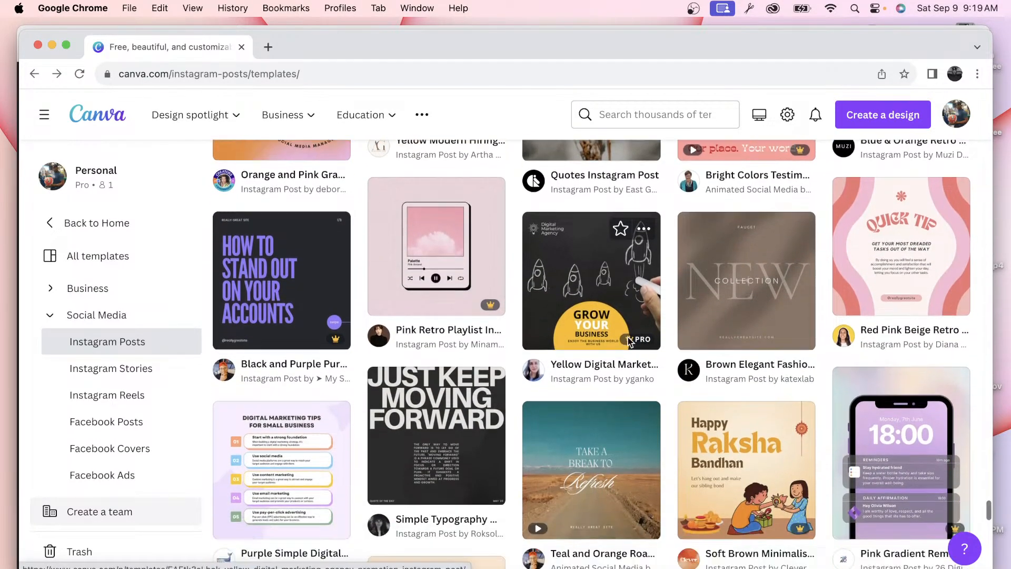
pyautogui.scroll(-3, 629, 343)
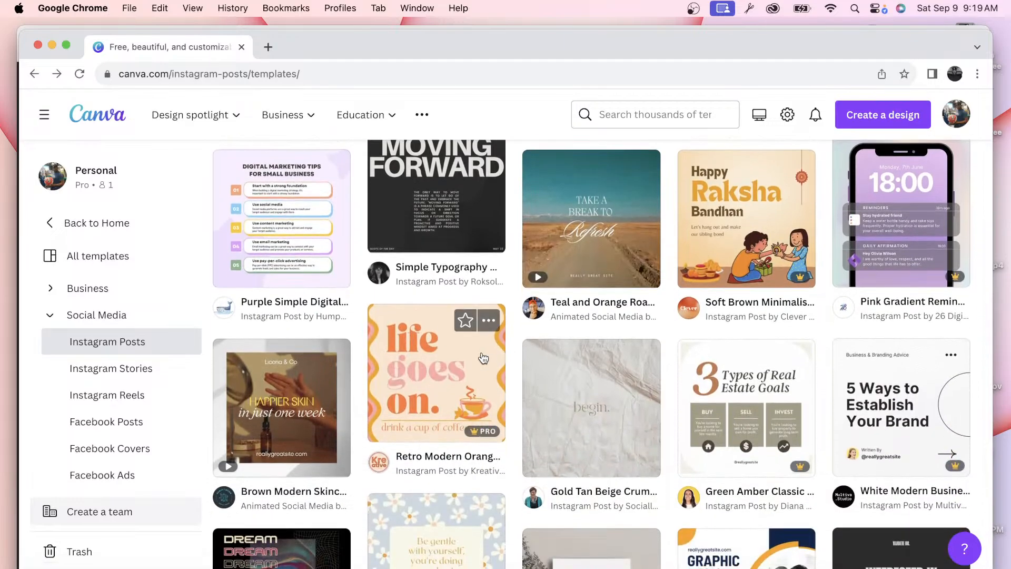
pyautogui.scroll(-5, 579, 391)
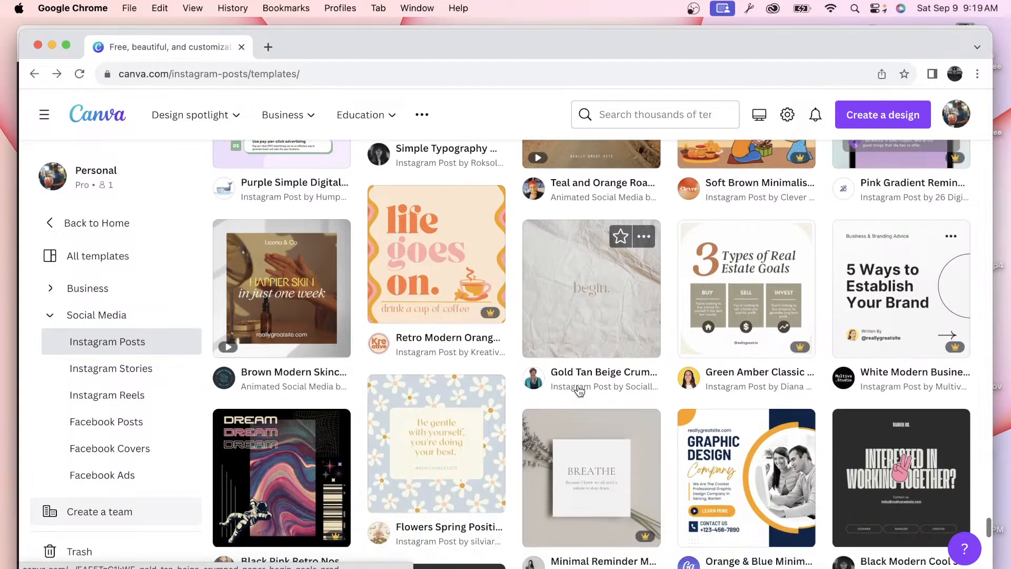
pyautogui.scroll(-5, 579, 390)
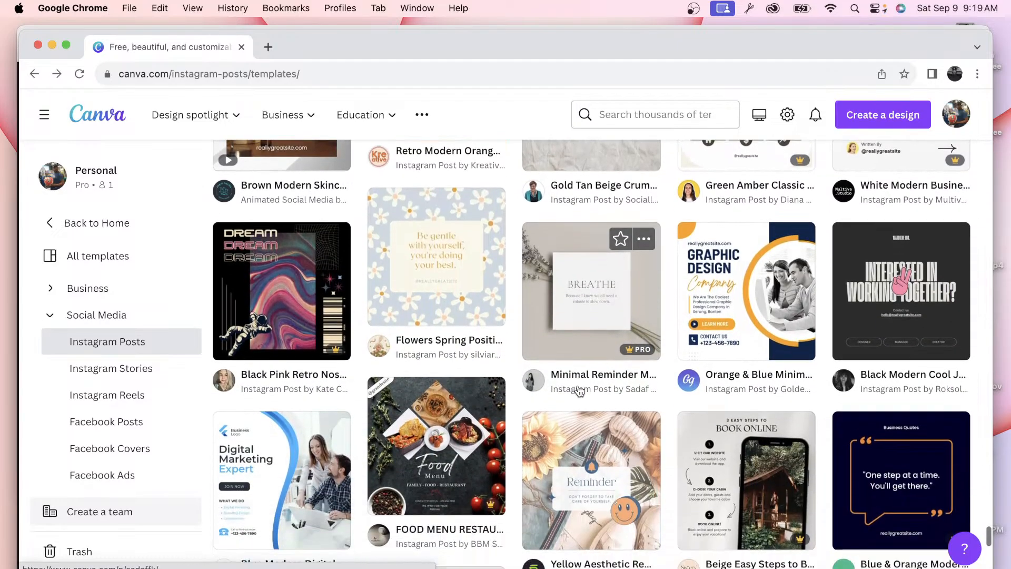
pyautogui.scroll(-6, 580, 391)
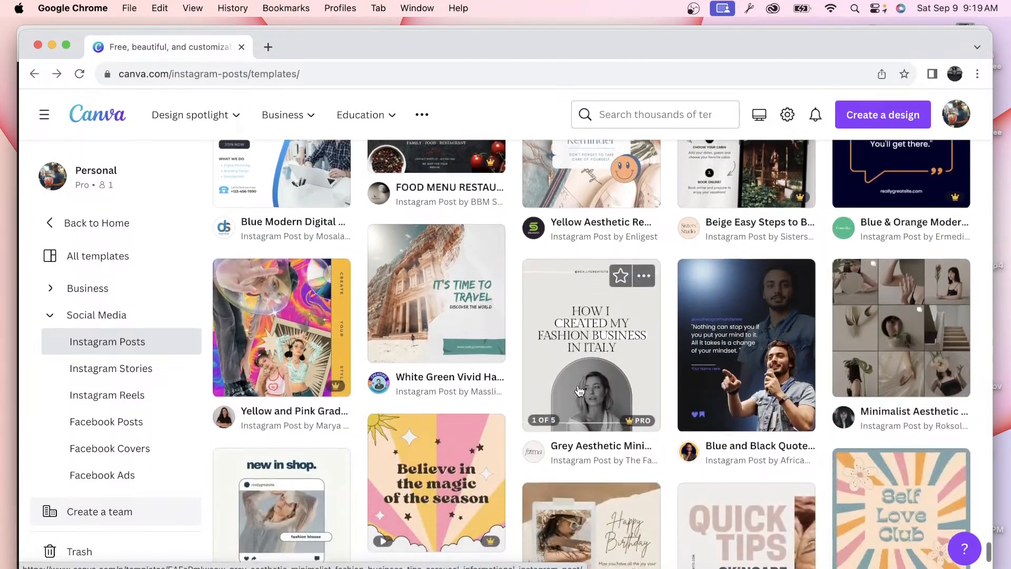
pyautogui.scroll(-3, 579, 389)
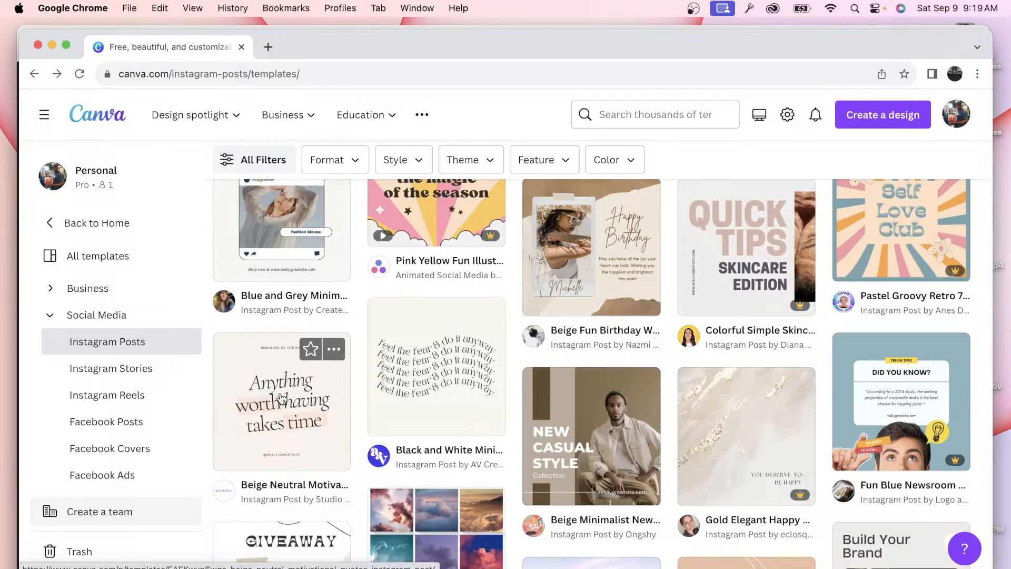
pyautogui.click(282, 399)
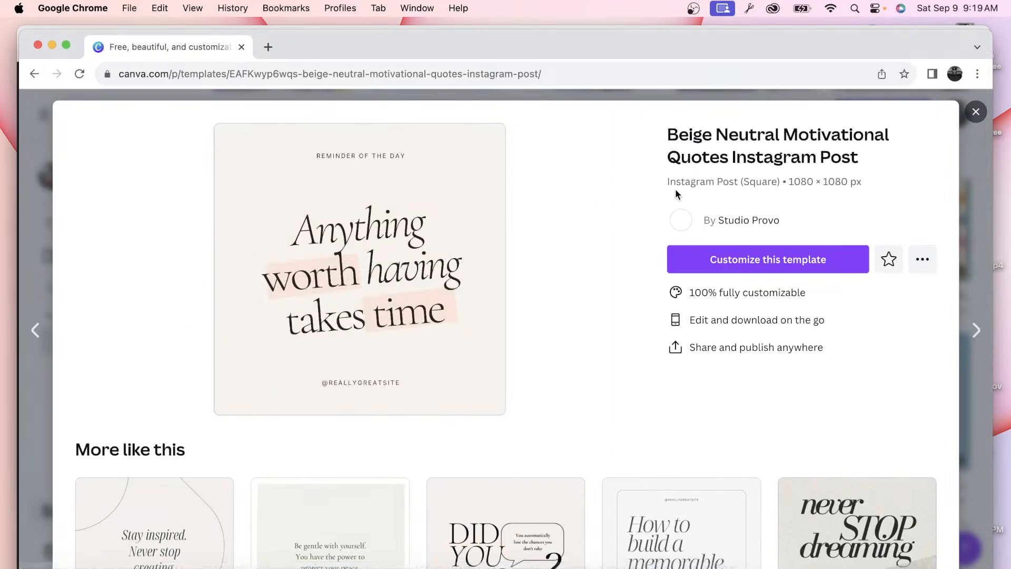
pyautogui.click(976, 113)
pyautogui.scroll(-7, 595, 329)
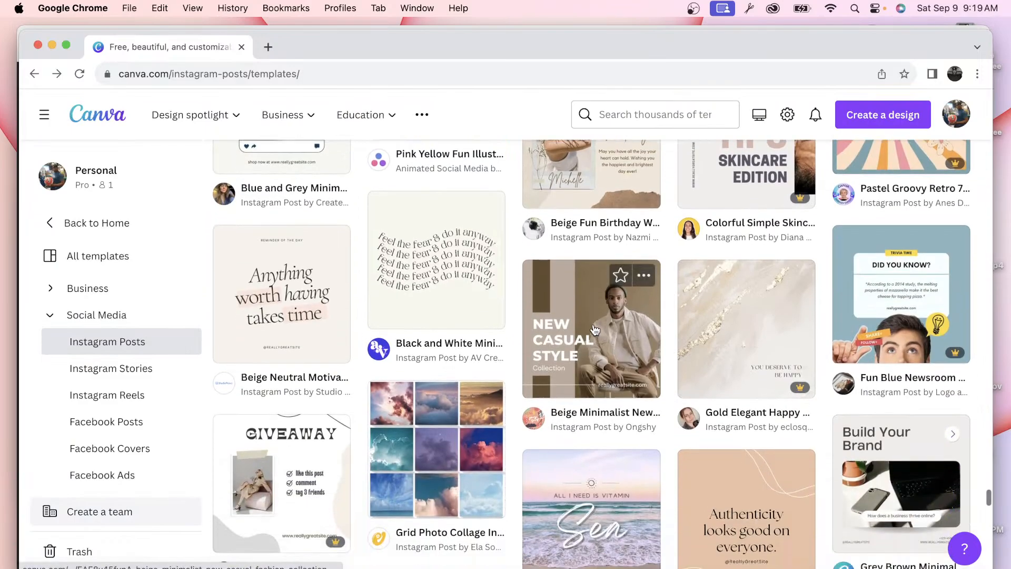
pyautogui.scroll(-5, 595, 329)
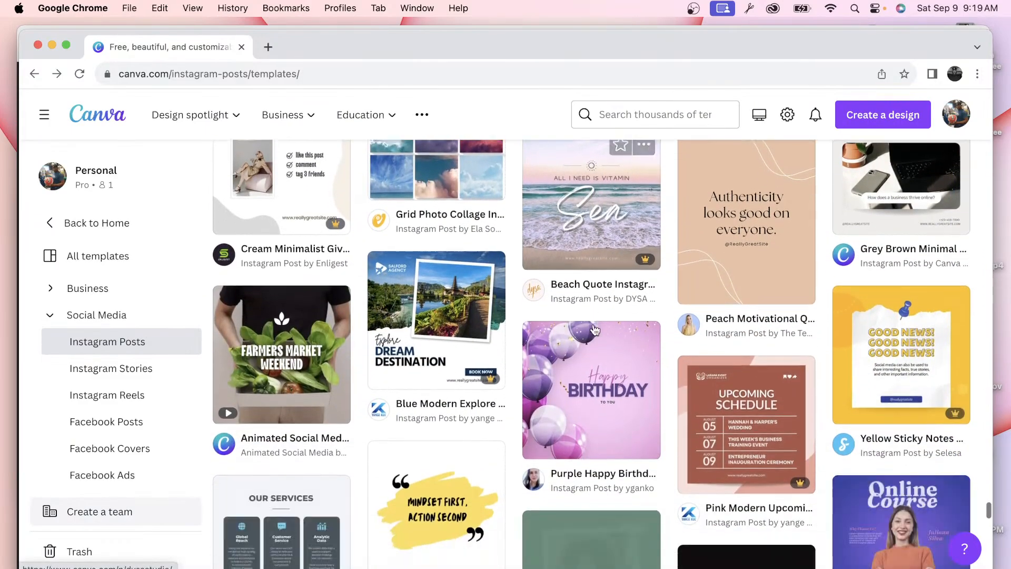
pyautogui.scroll(-6, 595, 329)
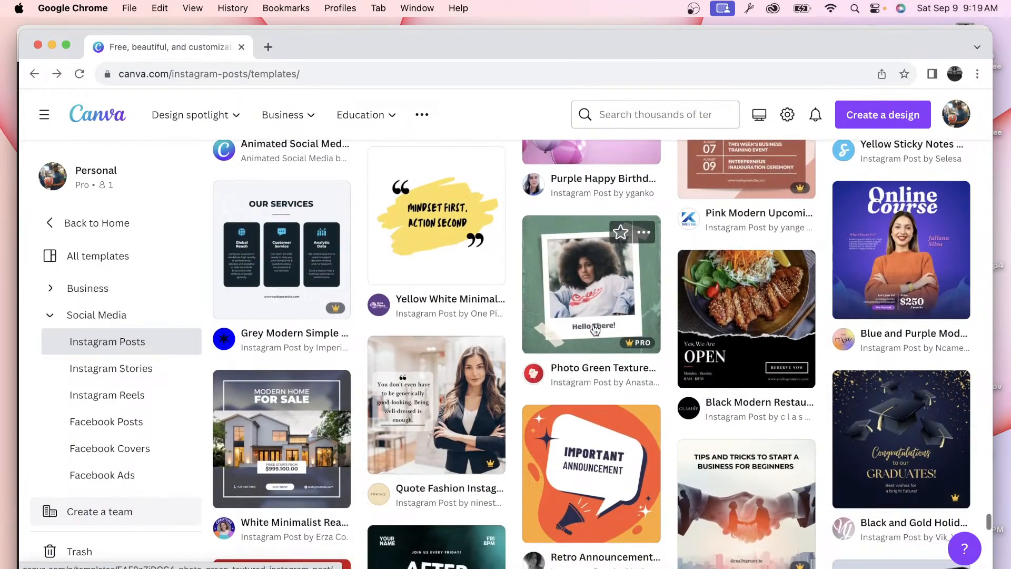
pyautogui.scroll(-4, 595, 329)
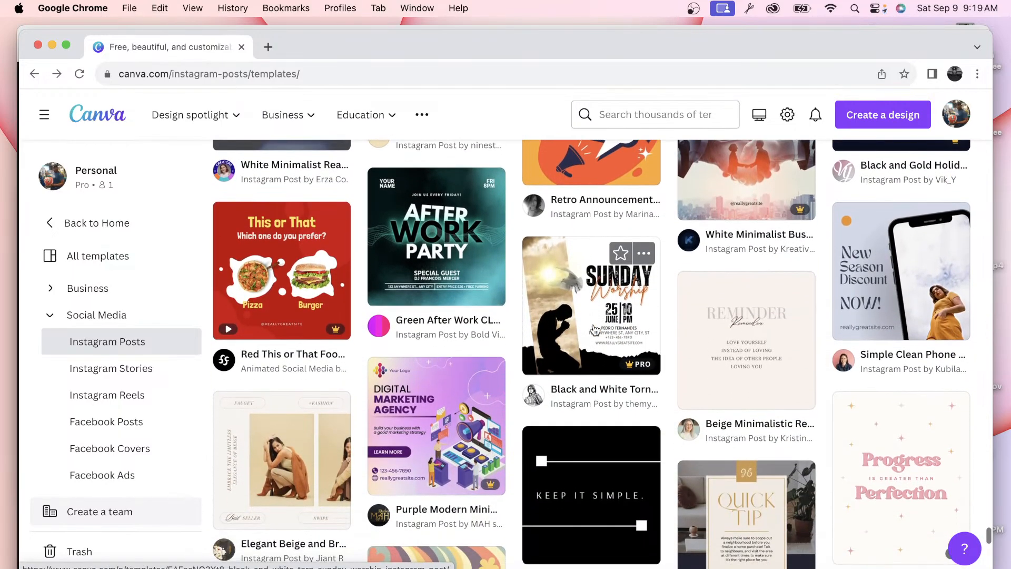
pyautogui.scroll(-2, 739, 323)
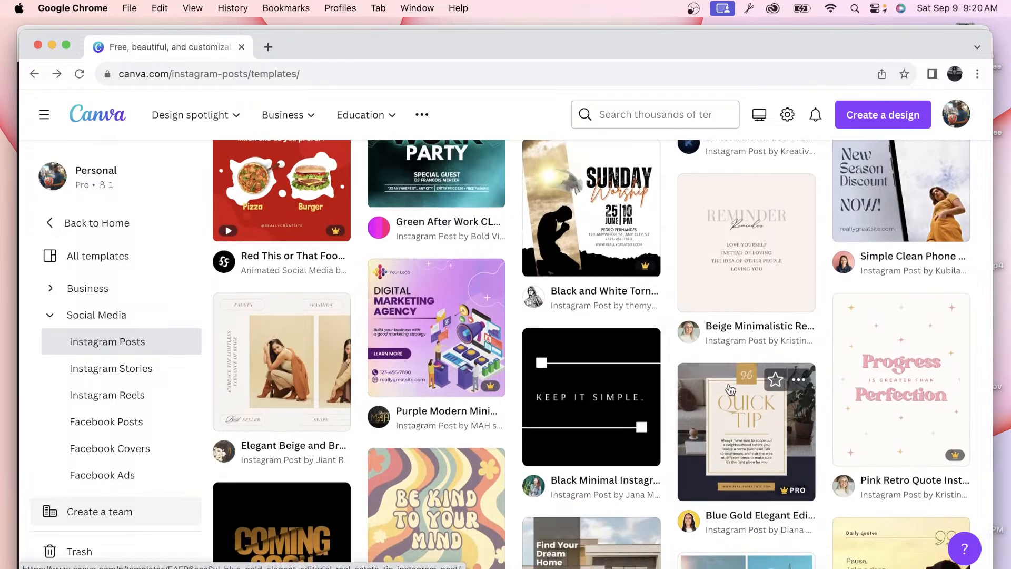
pyautogui.scroll(-2, 734, 358)
pyautogui.scroll(-3, 729, 390)
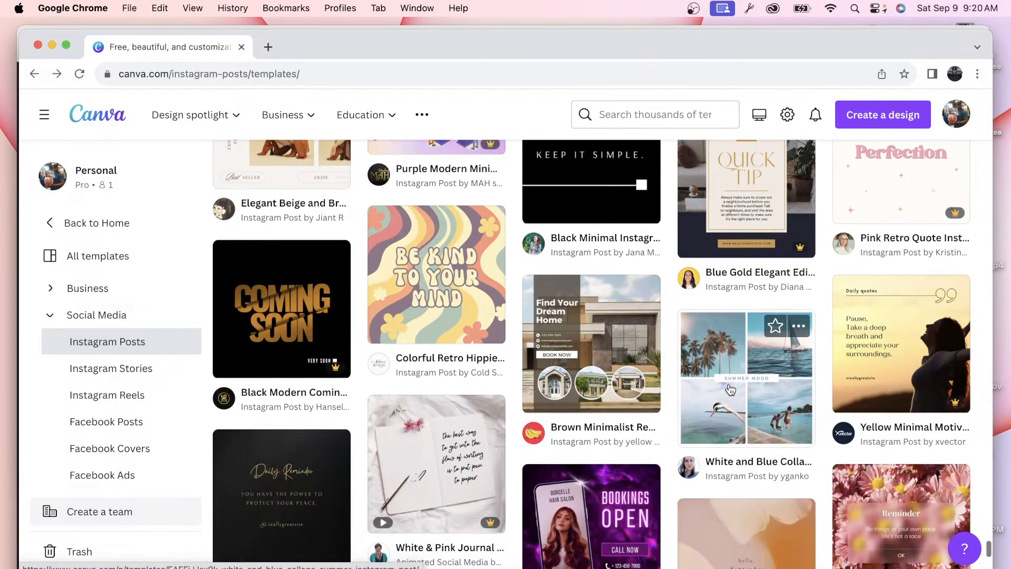
pyautogui.scroll(-3, 595, 206)
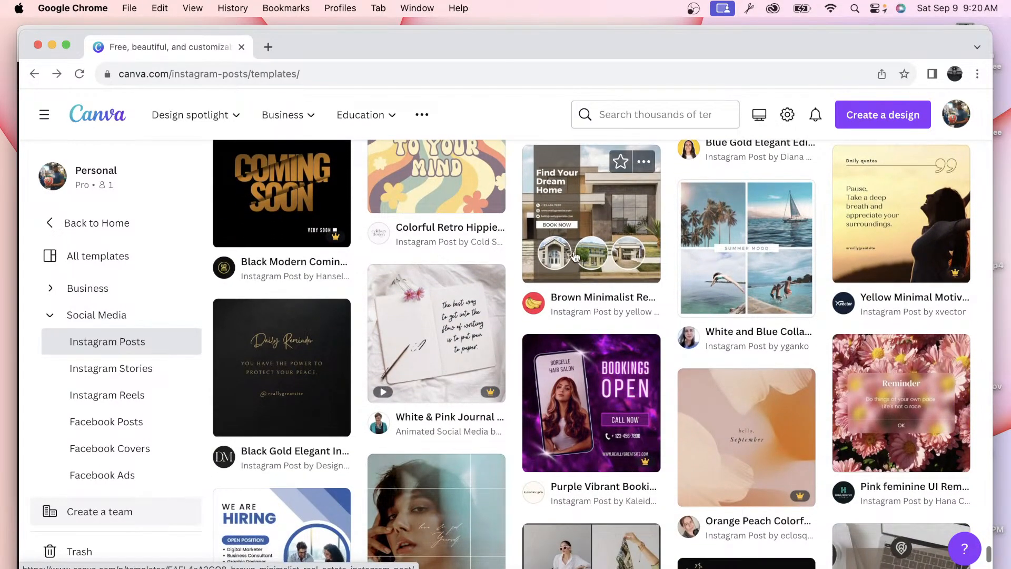
pyautogui.scroll(-8, 575, 257)
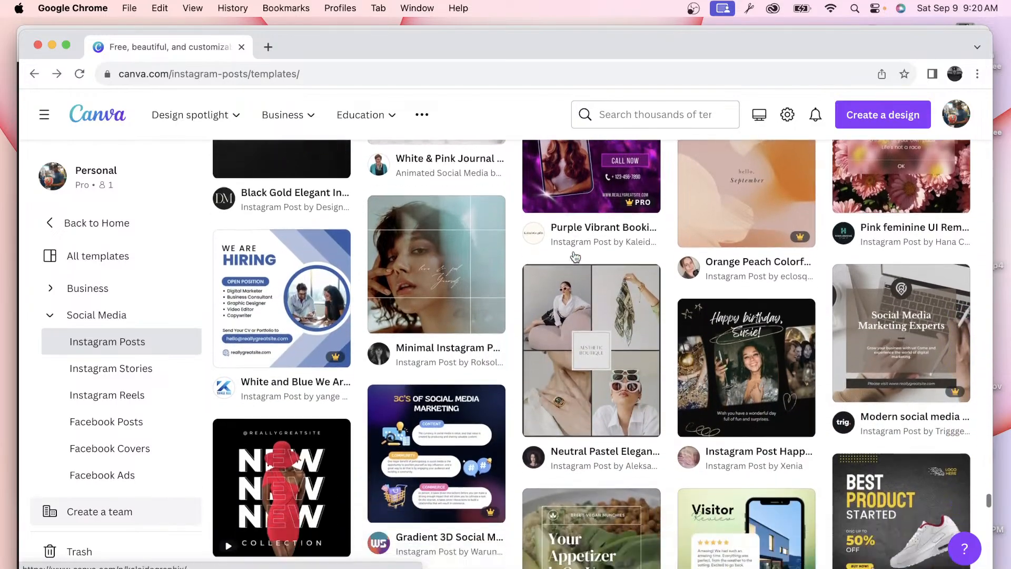
pyautogui.scroll(-7, 575, 256)
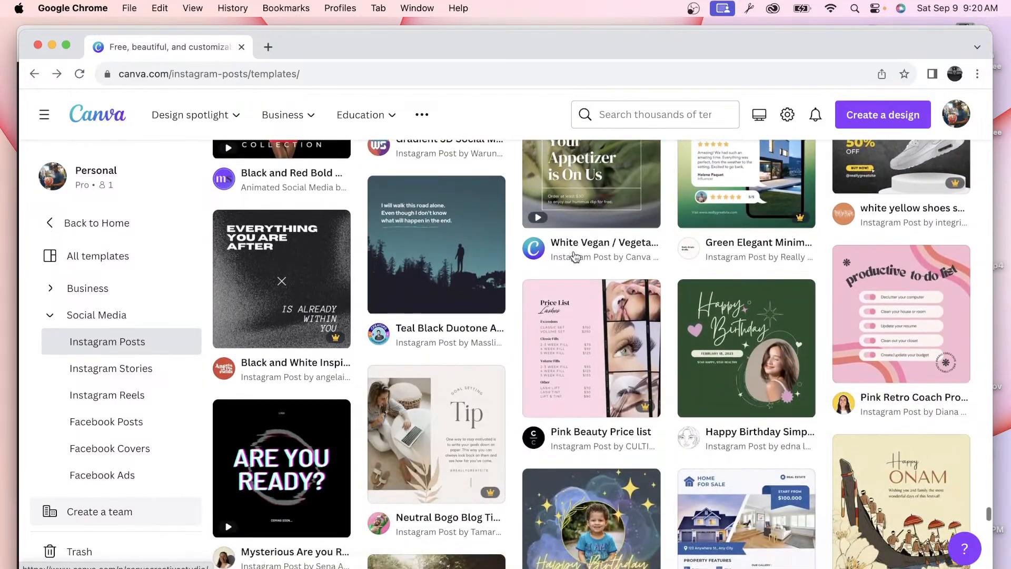
pyautogui.scroll(-6, 575, 256)
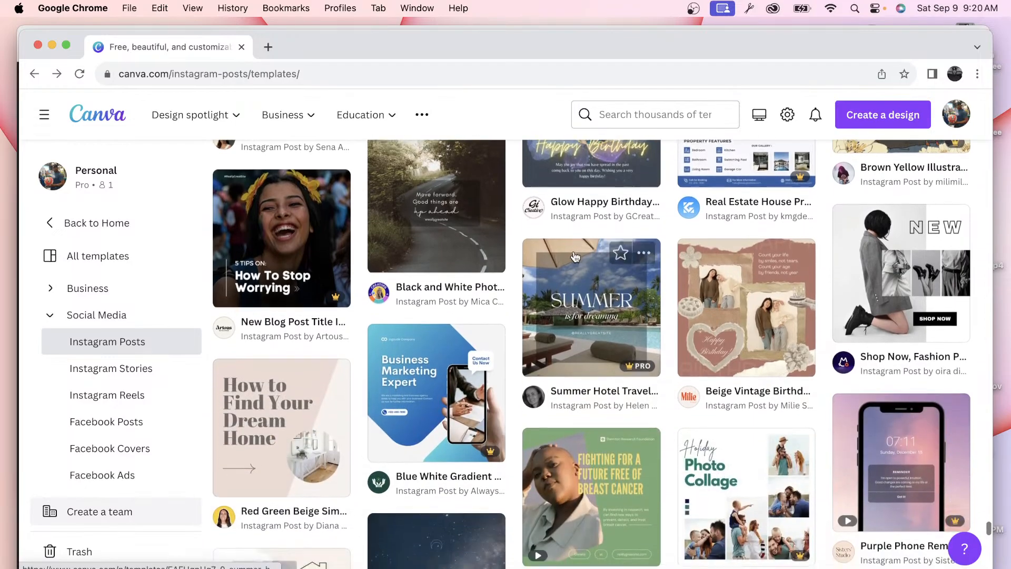
pyautogui.scroll(-1, 575, 257)
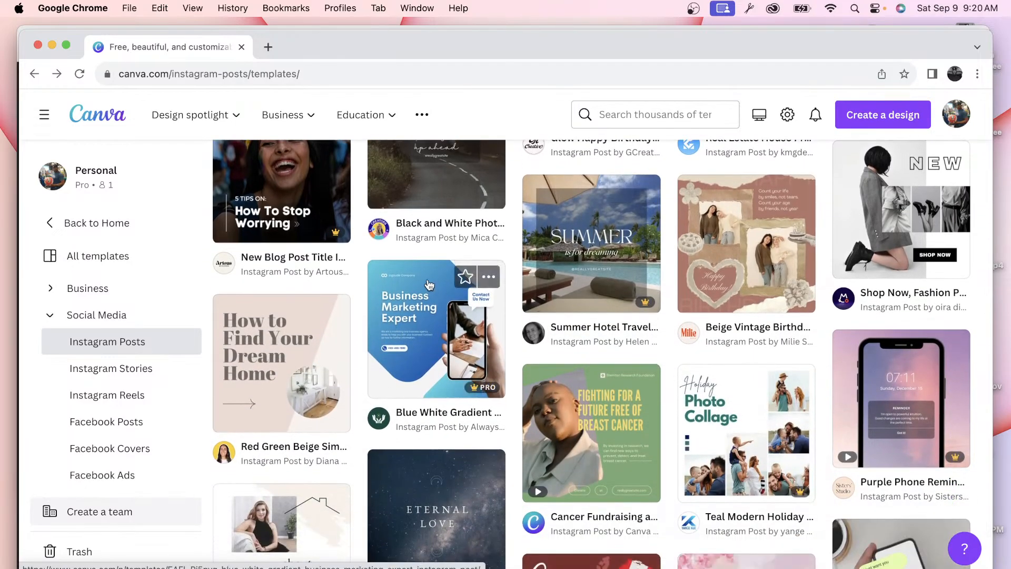
pyautogui.scroll(-3, 429, 285)
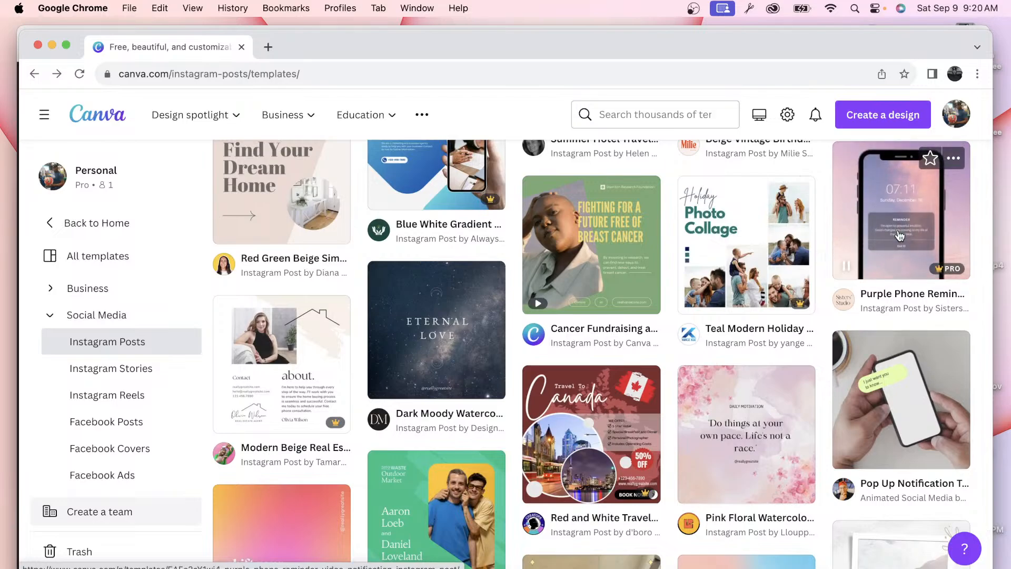
pyautogui.scroll(-15, 662, 272)
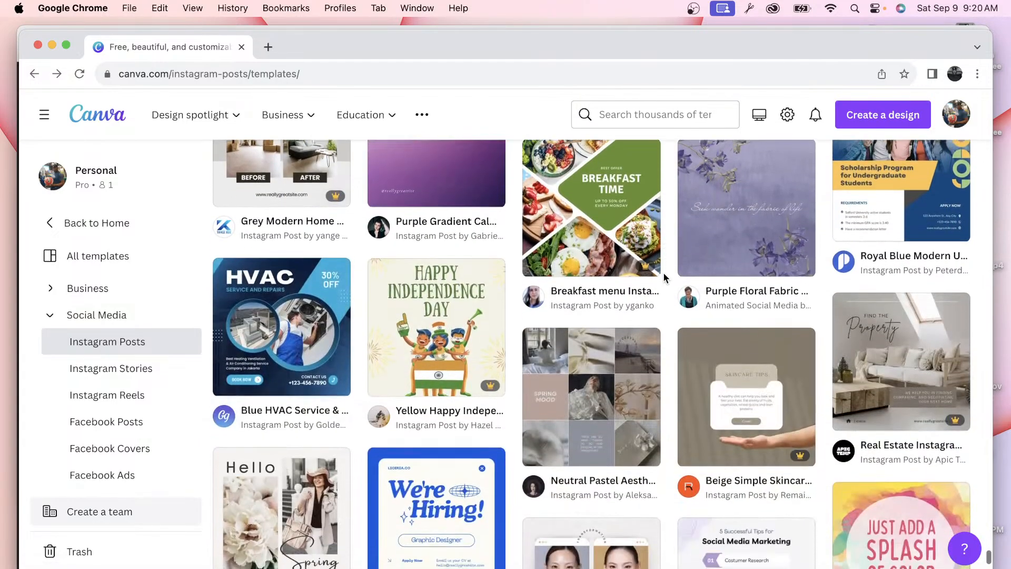
pyautogui.scroll(-5, 461, 316)
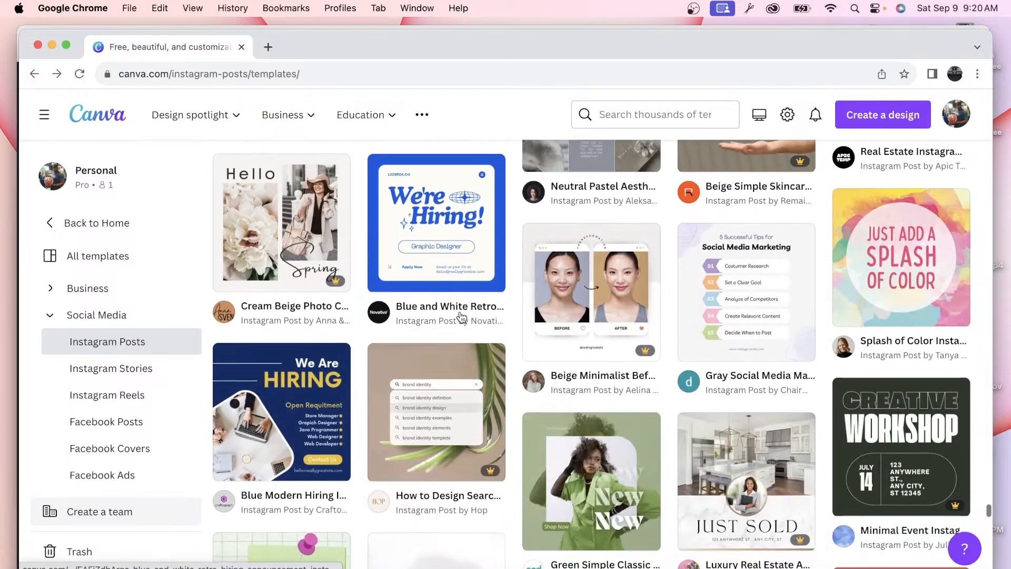
pyautogui.scroll(-5, 462, 316)
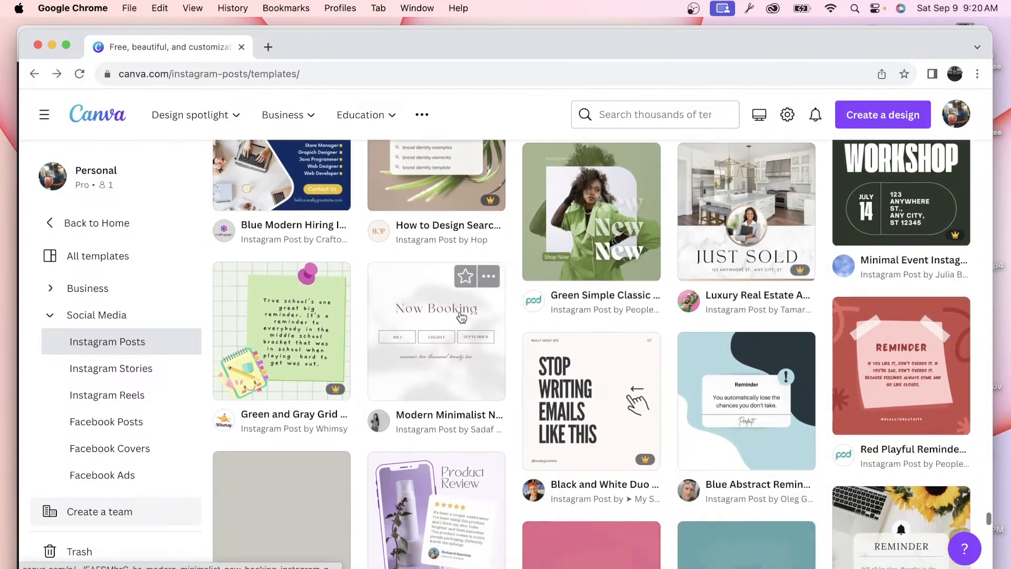
pyautogui.scroll(-2, 462, 315)
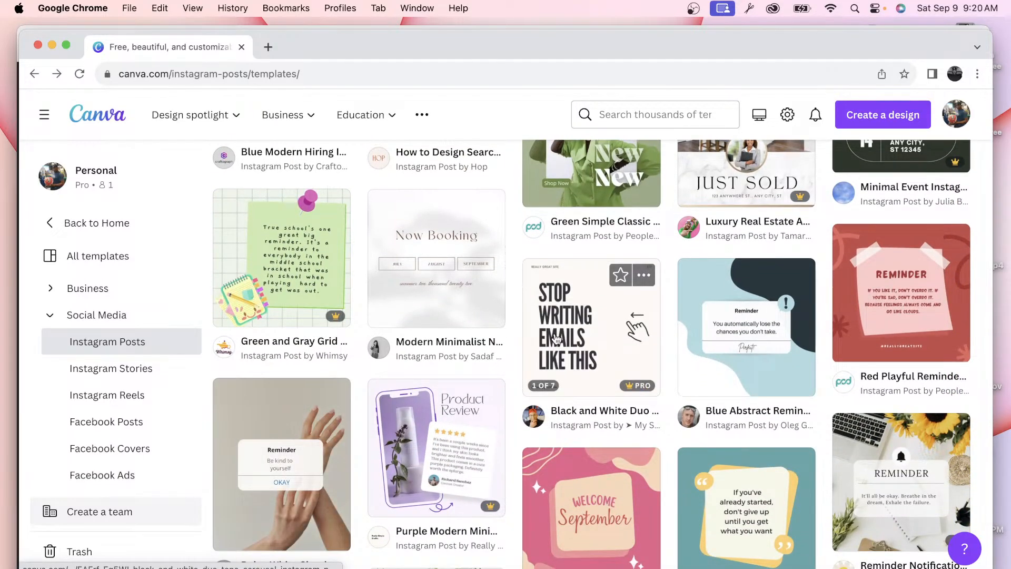
pyautogui.scroll(-4, 557, 339)
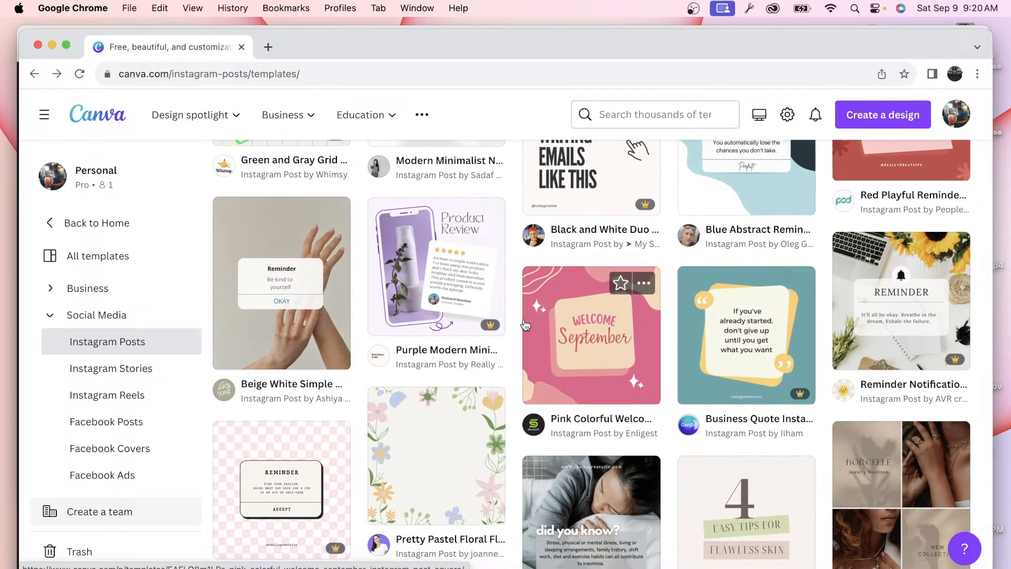
pyautogui.scroll(-5, 525, 324)
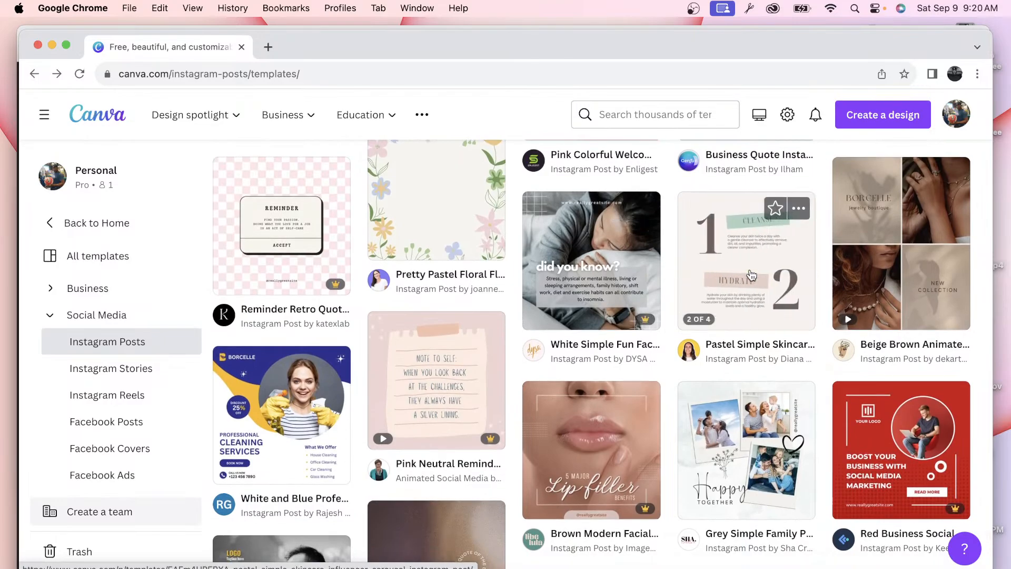
pyautogui.scroll(-5, 752, 275)
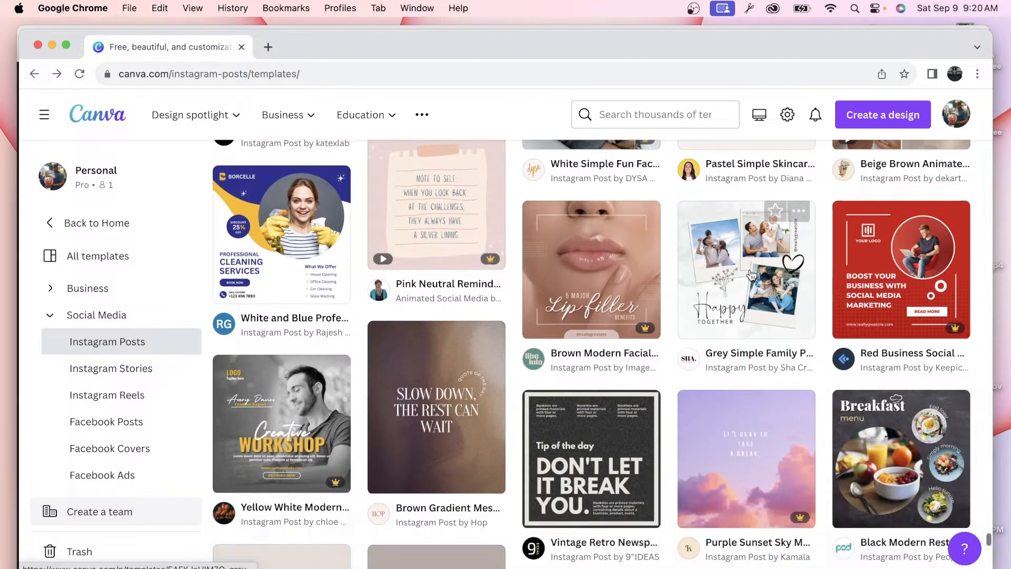
pyautogui.scroll(2, 752, 275)
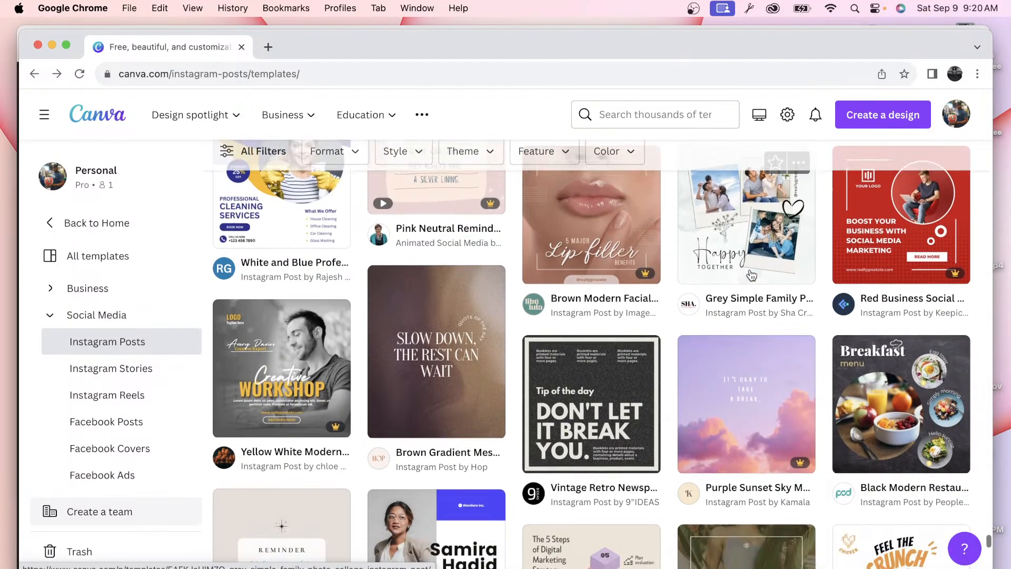
pyautogui.scroll(-7, 751, 275)
pyautogui.scroll(-6, 752, 275)
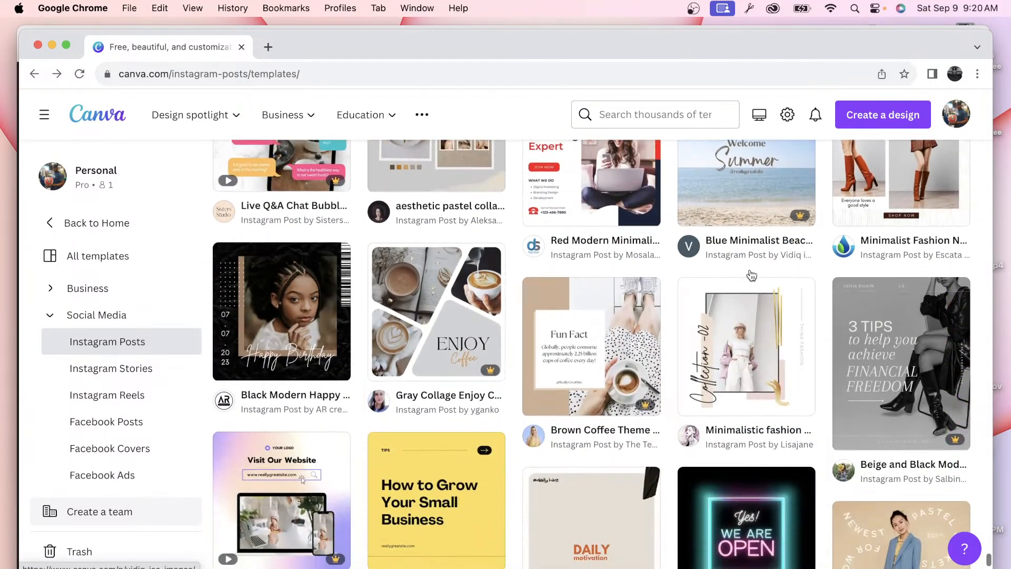
pyautogui.moveTo(722, 357)
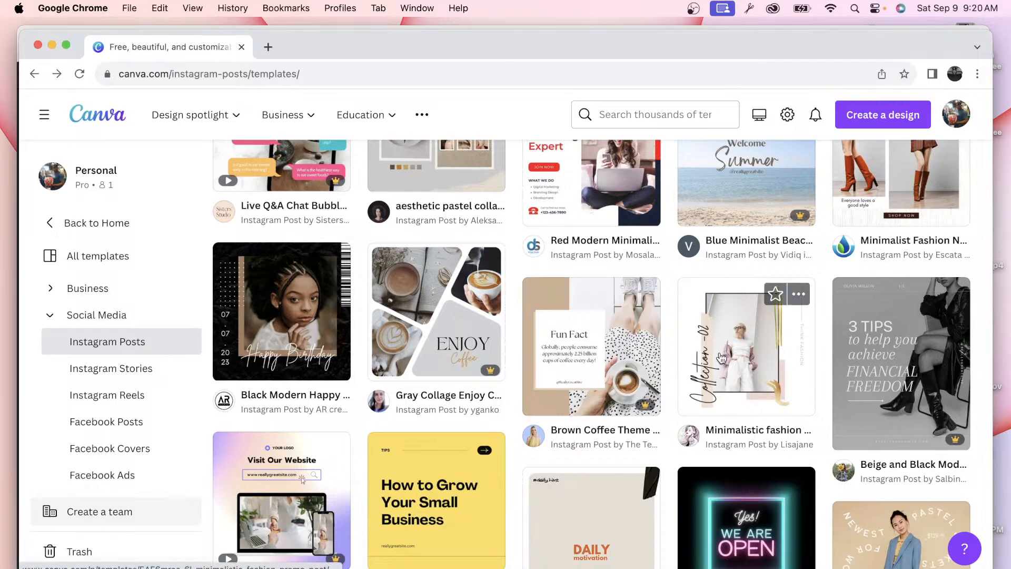
pyautogui.scroll(-2, 408, 426)
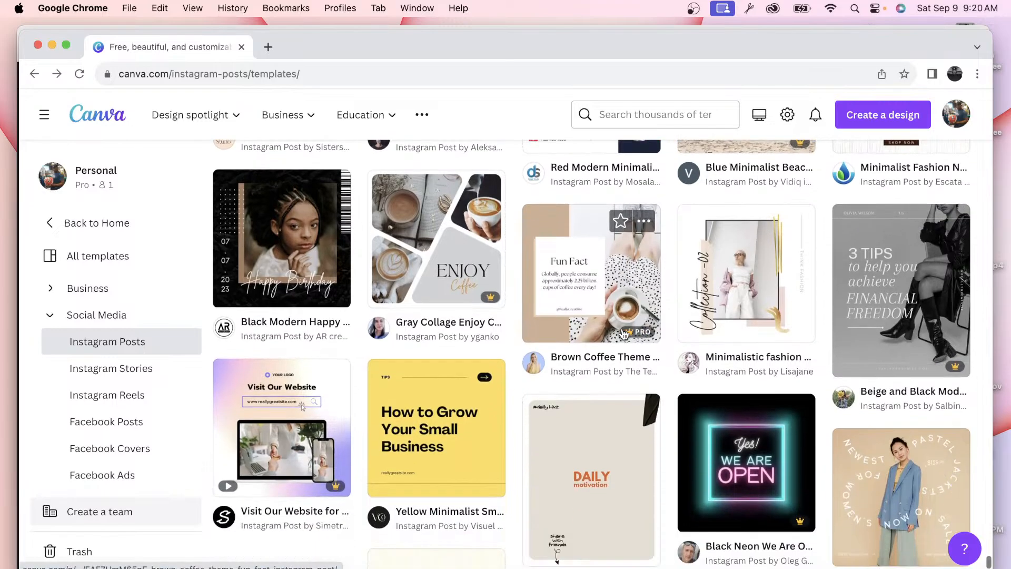
# Step: Start a new design from the yellow How to Grow Your Small Business template
pyautogui.click(420, 419)
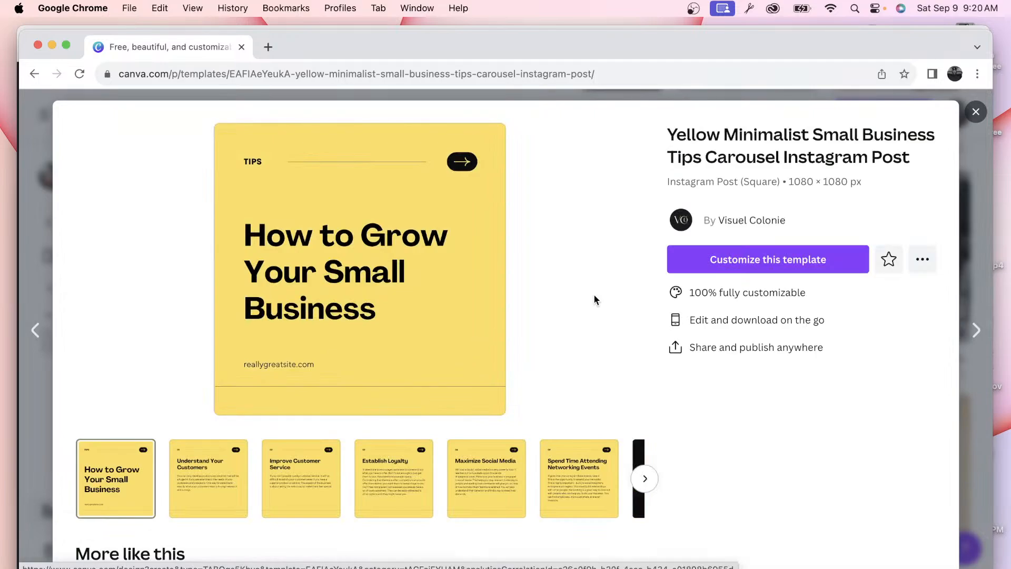
pyautogui.click(749, 260)
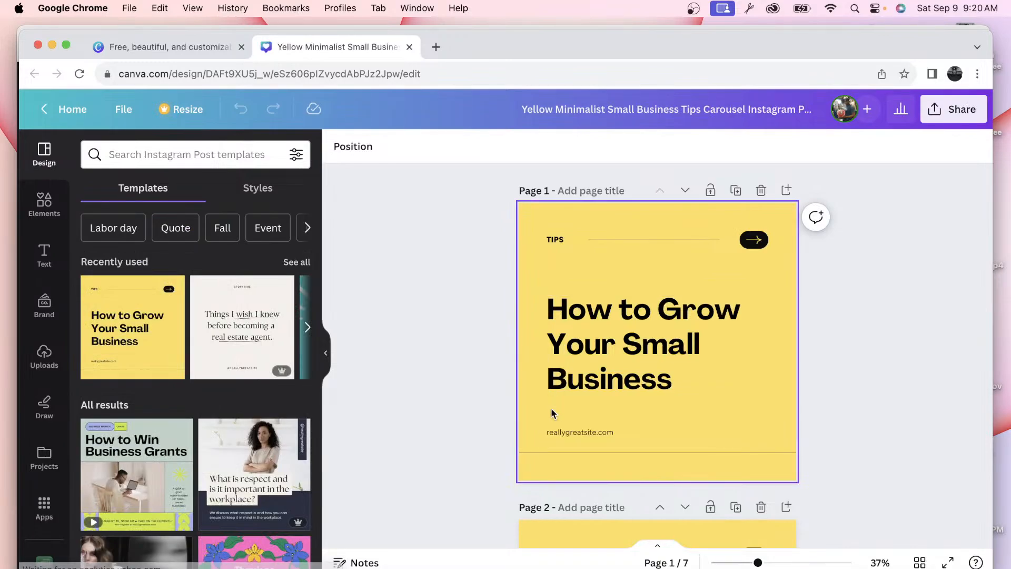
pyautogui.scroll(-5, 727, 446)
pyautogui.scroll(-10, 727, 447)
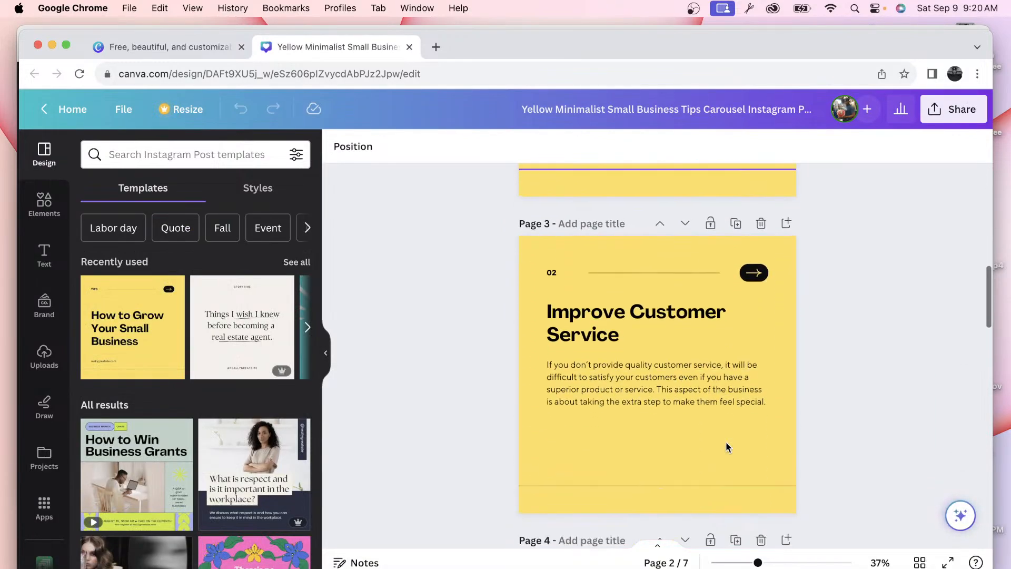
pyautogui.scroll(-10, 727, 446)
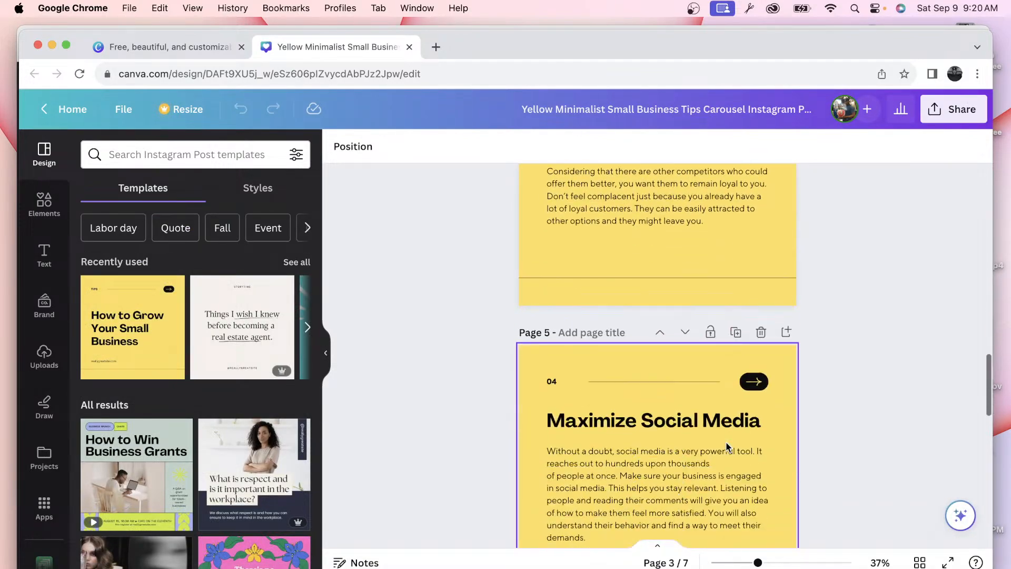
pyautogui.scroll(-10, 727, 447)
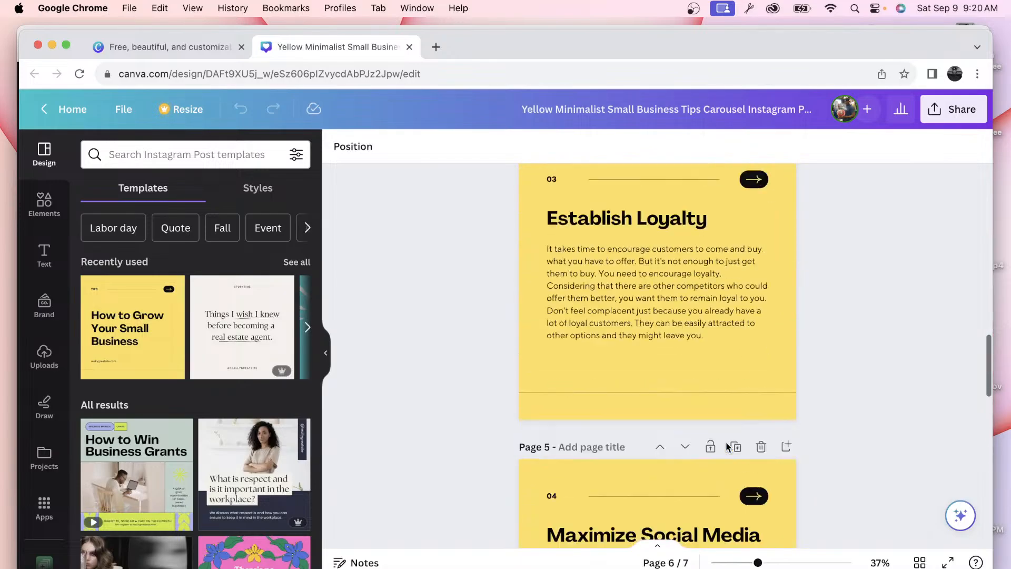
pyautogui.scroll(20, 727, 447)
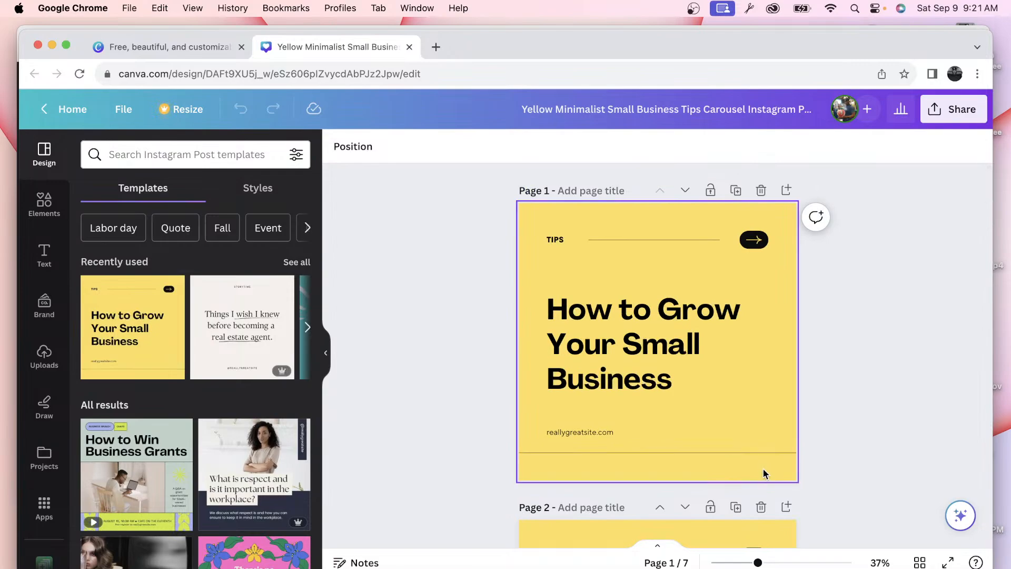
pyautogui.scroll(-3, 758, 414)
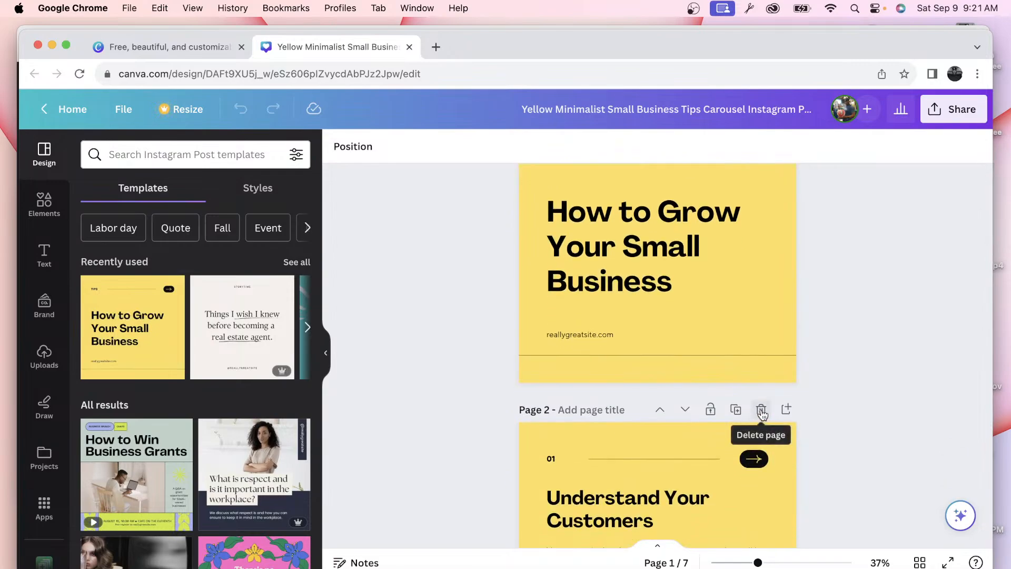
# Step: Delete all the tip pages and the closing page, keeping only the title page
pyautogui.click(761, 410)
pyautogui.click(761, 410)
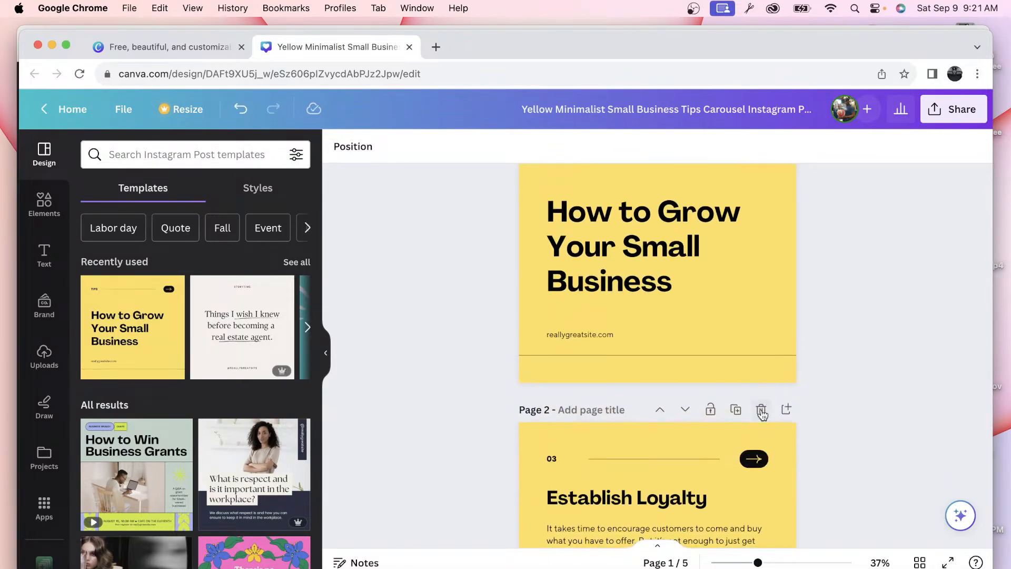
pyautogui.click(761, 410)
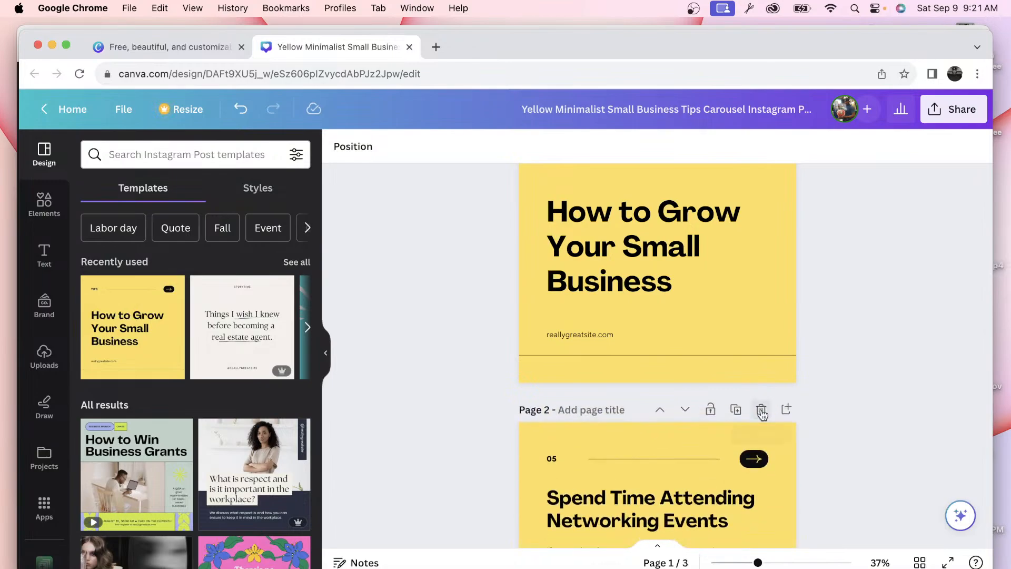
pyautogui.click(761, 410)
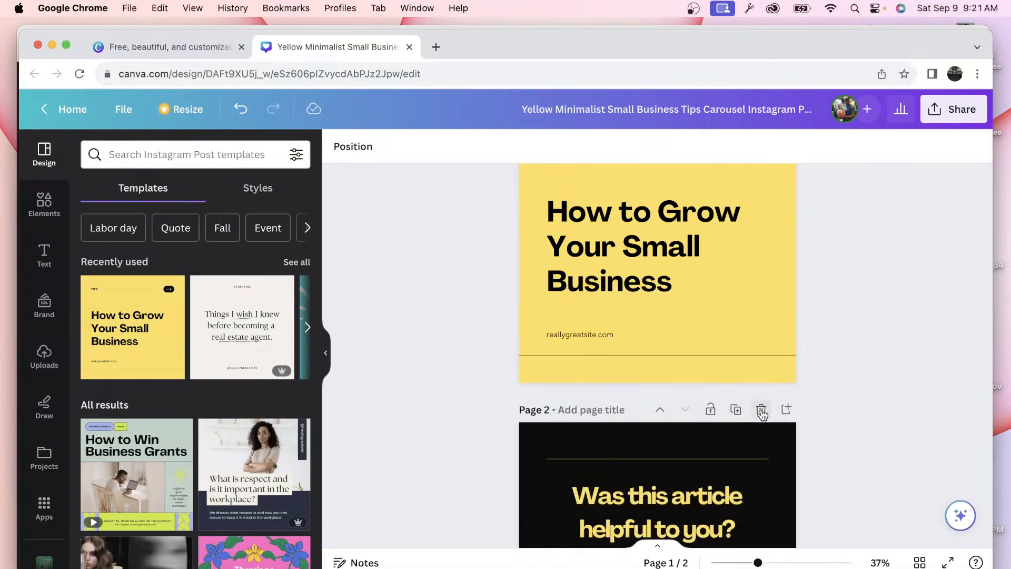
pyautogui.click(761, 410)
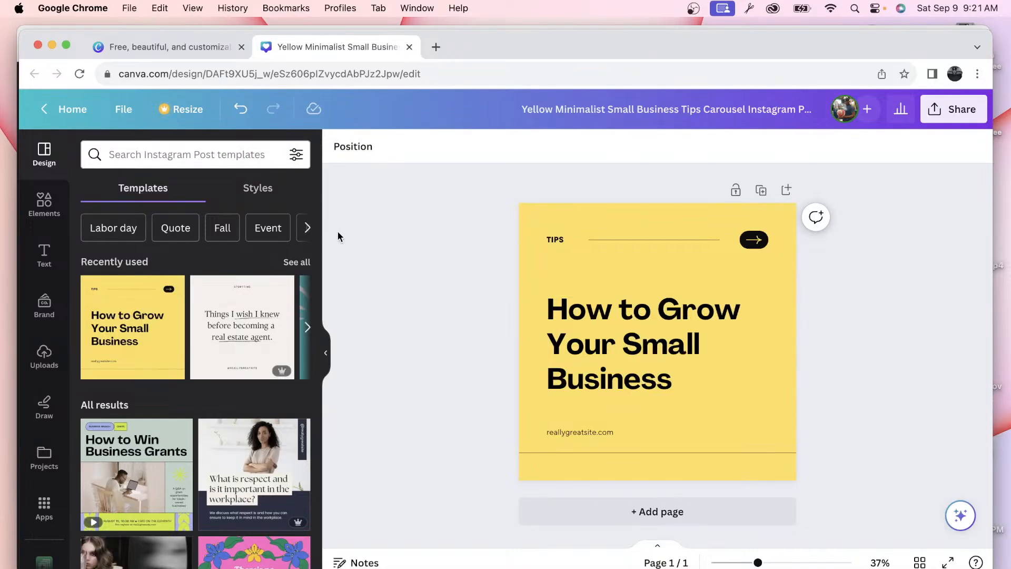
pyautogui.hotkey('ctrl', 'Up')
# Step: Bring the Safari ChatGPT window forward and scroll through the savings-and-investing quotes chat
pyautogui.click(367, 448)
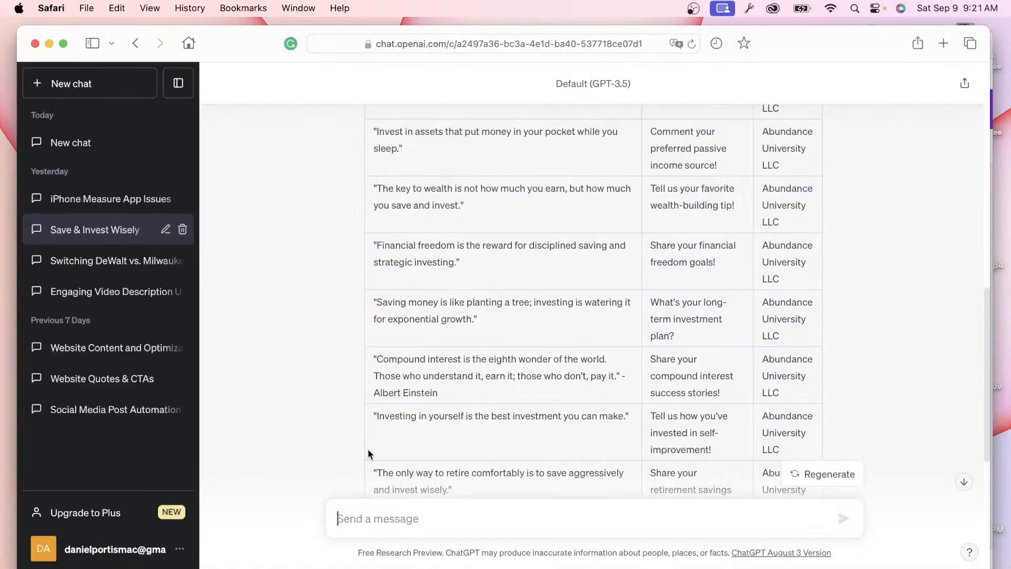
pyautogui.scroll(-1, 414, 362)
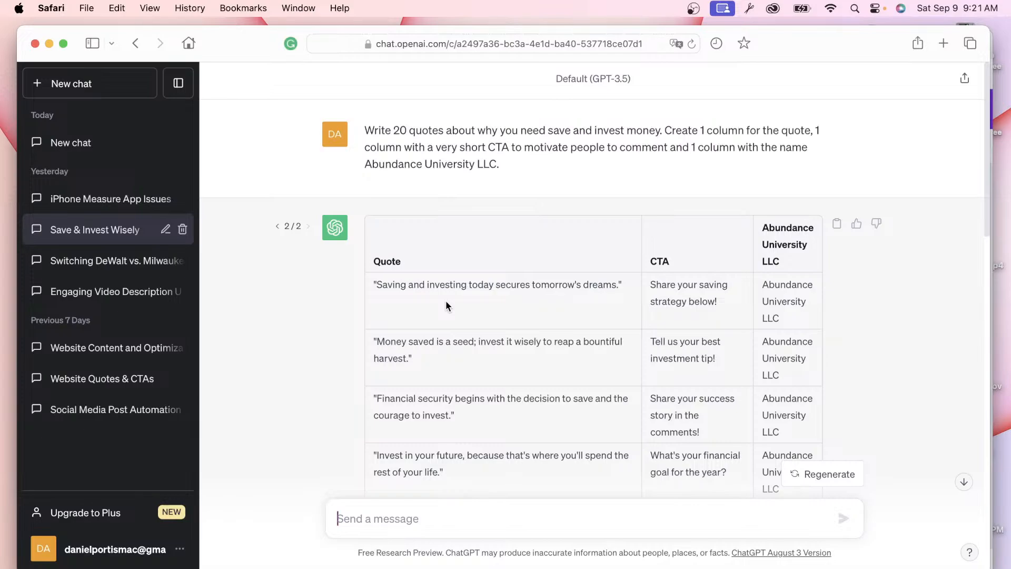
pyautogui.scroll(-3, 448, 331)
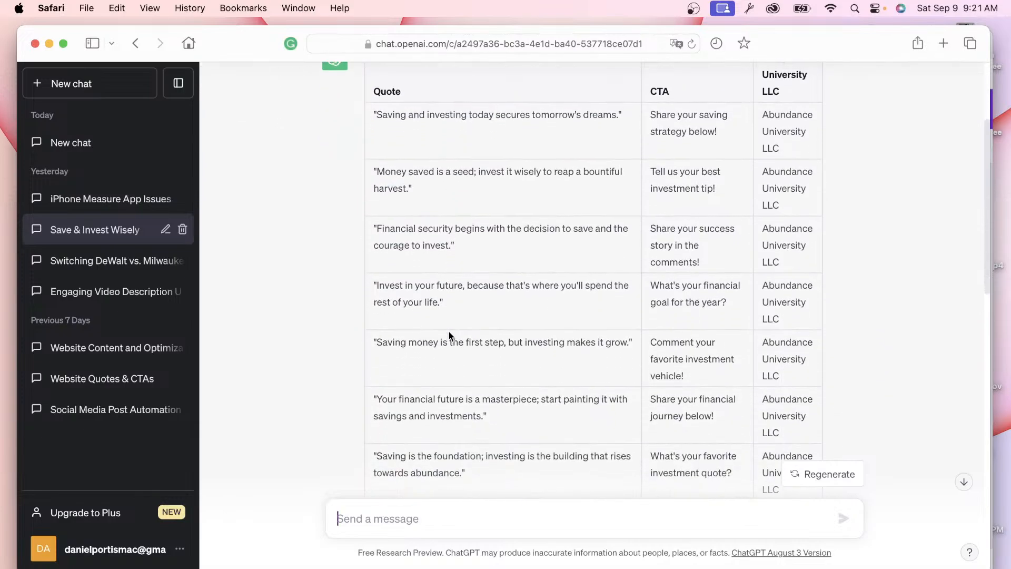
pyautogui.scroll(3, 449, 335)
pyautogui.scroll(-4, 467, 339)
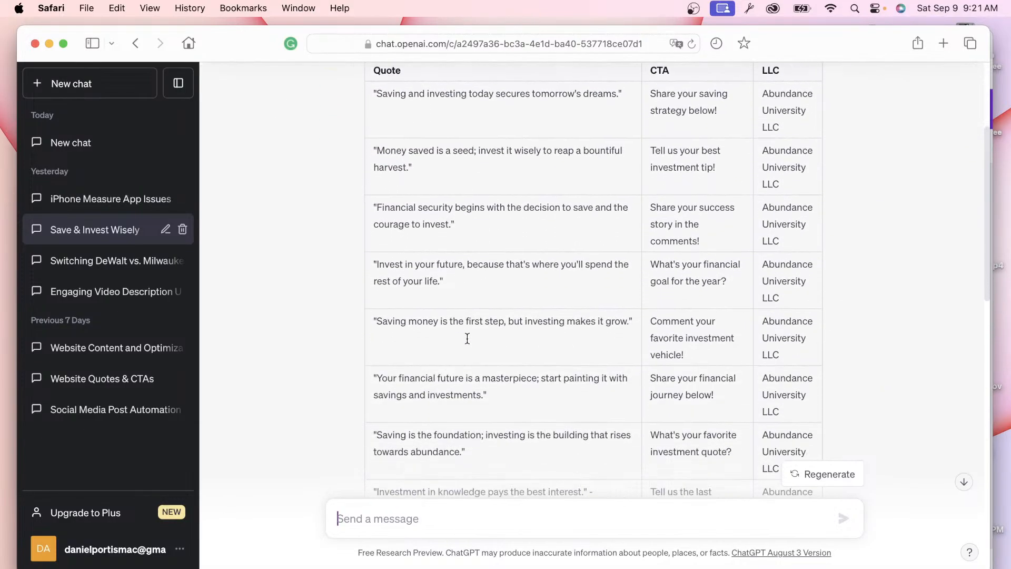
pyautogui.scroll(-15, 529, 296)
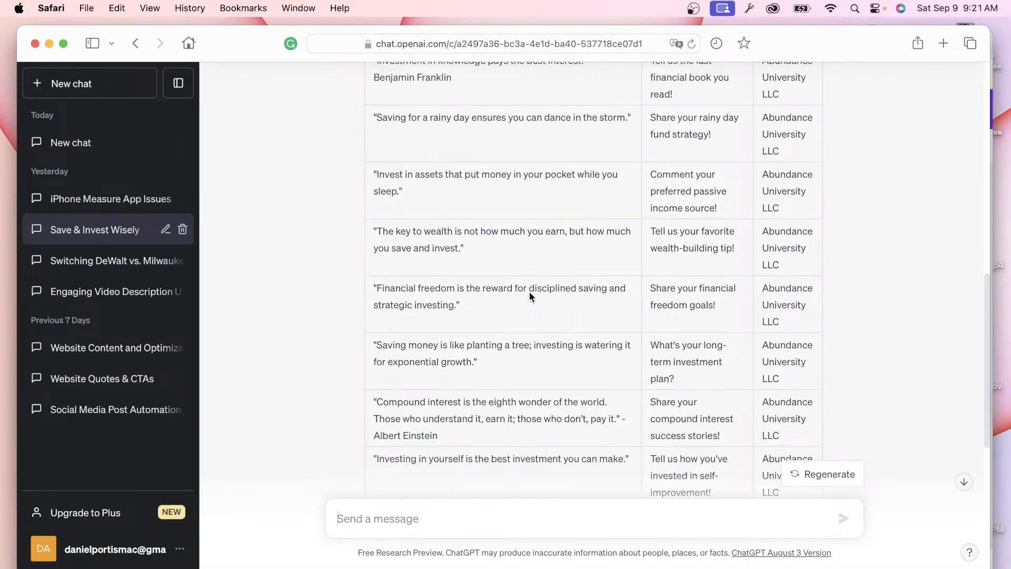
pyautogui.scroll(20, 447, 274)
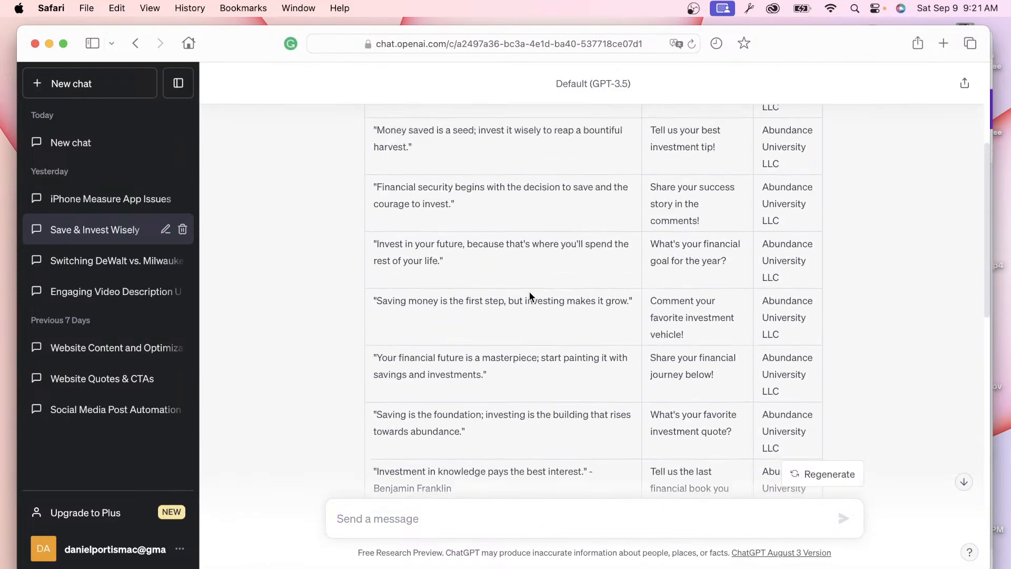
# Step: Switch to response 1/2 and select the original 20 save-and-invest quotes prompt
pyautogui.click(277, 227)
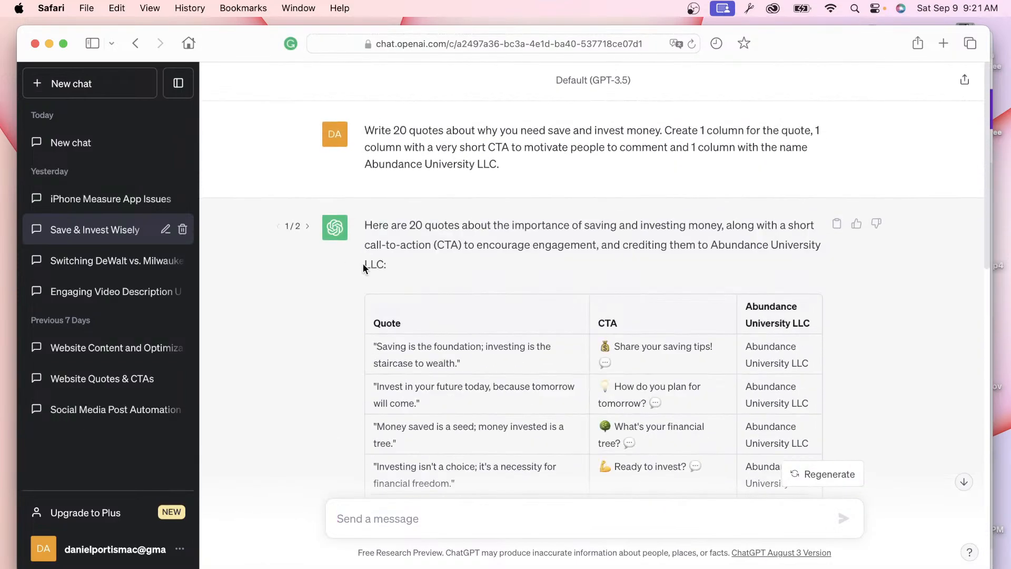
pyautogui.scroll(-3, 463, 341)
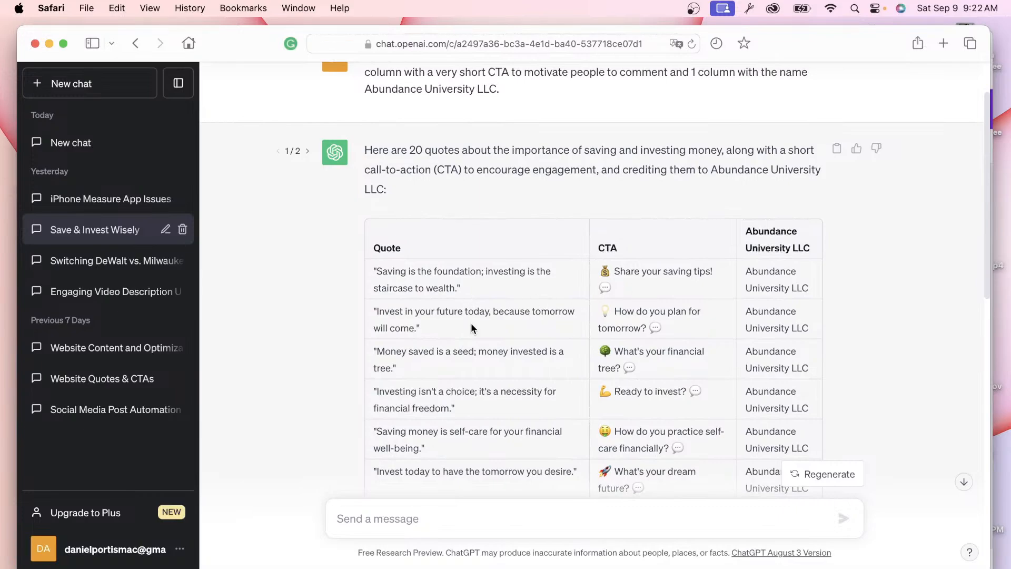
pyautogui.scroll(3, 457, 216)
pyautogui.moveTo(502, 163); pyautogui.dragTo(362, 132)
pyautogui.press('super+c')
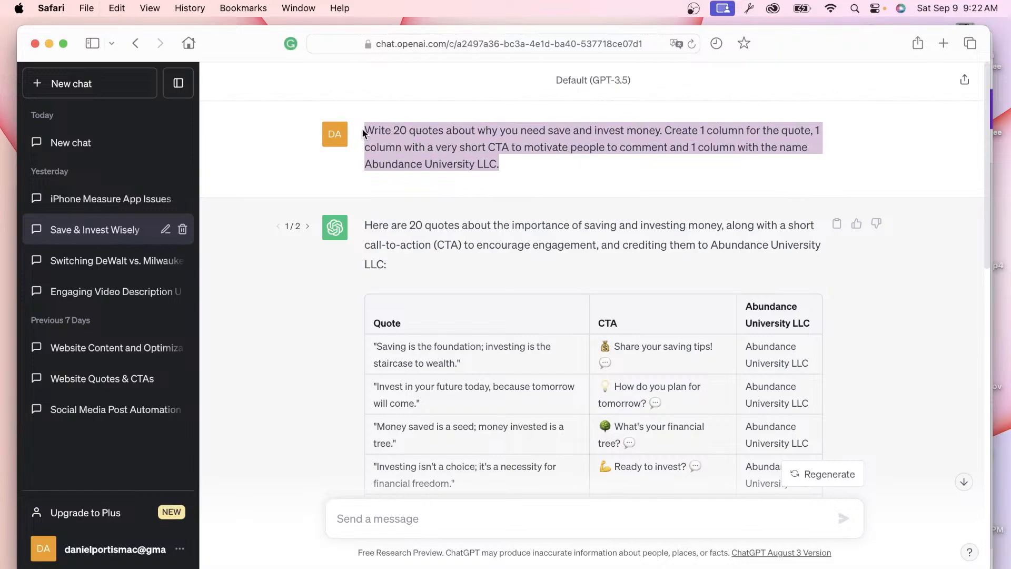
pyautogui.scroll(-20, 378, 311)
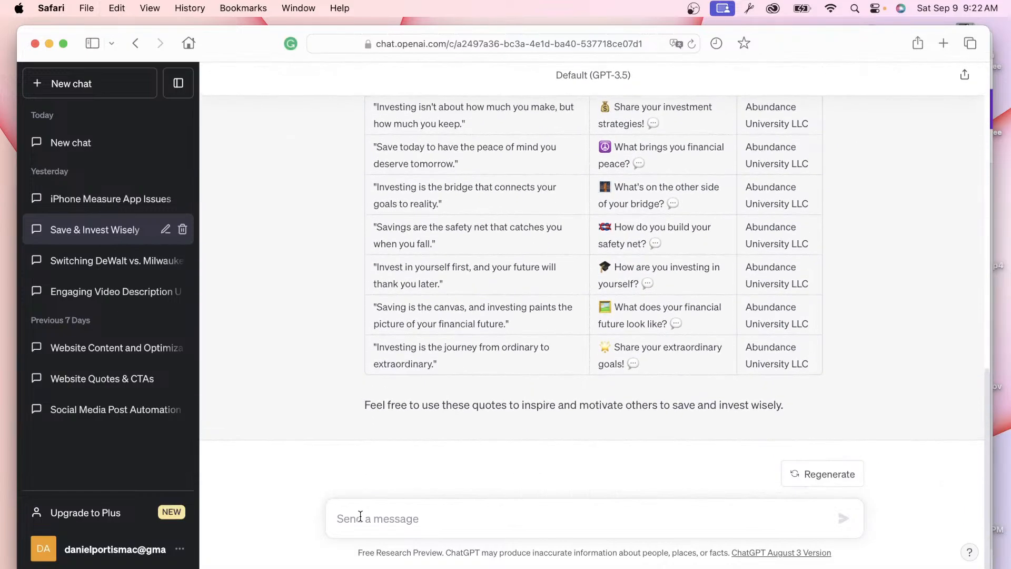
pyautogui.click(361, 519)
# Step: Paste the prompt, changing the topic to 'health and wellness' and the company to 'Rocabody Fitness LLC.'
pyautogui.press('super+v')
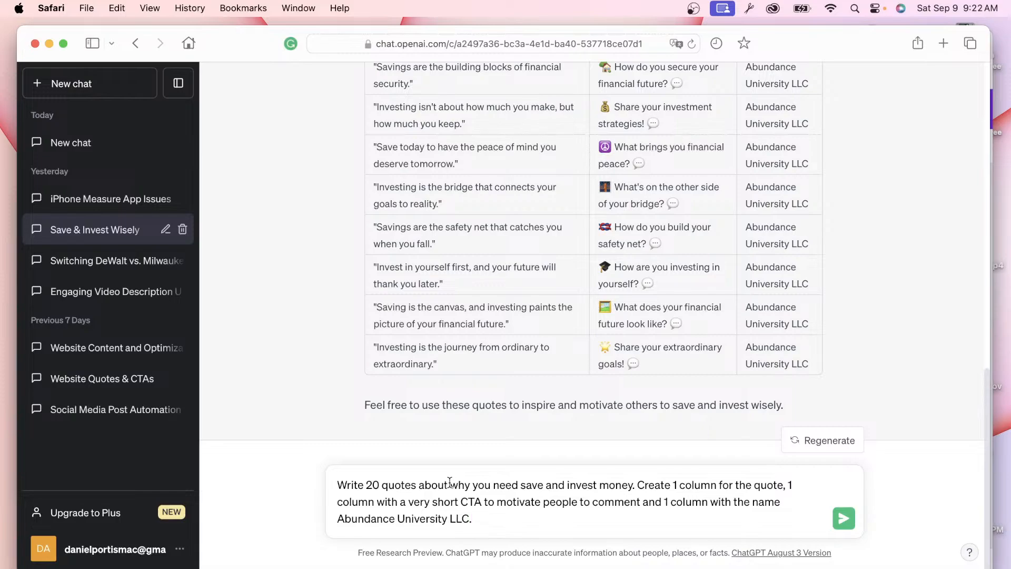
pyautogui.moveTo(450, 484); pyautogui.dragTo(632, 485)
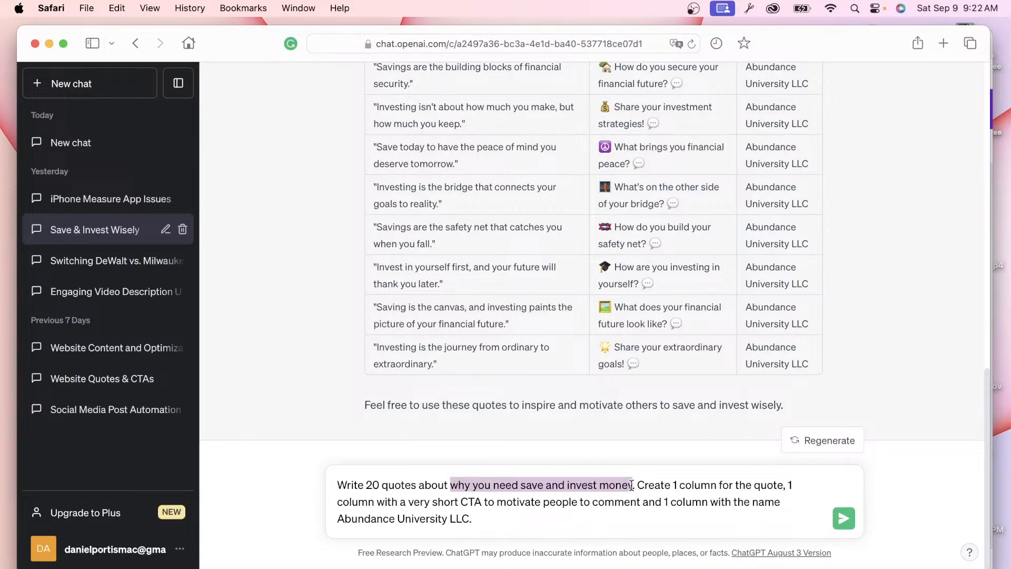
pyautogui.write('health')
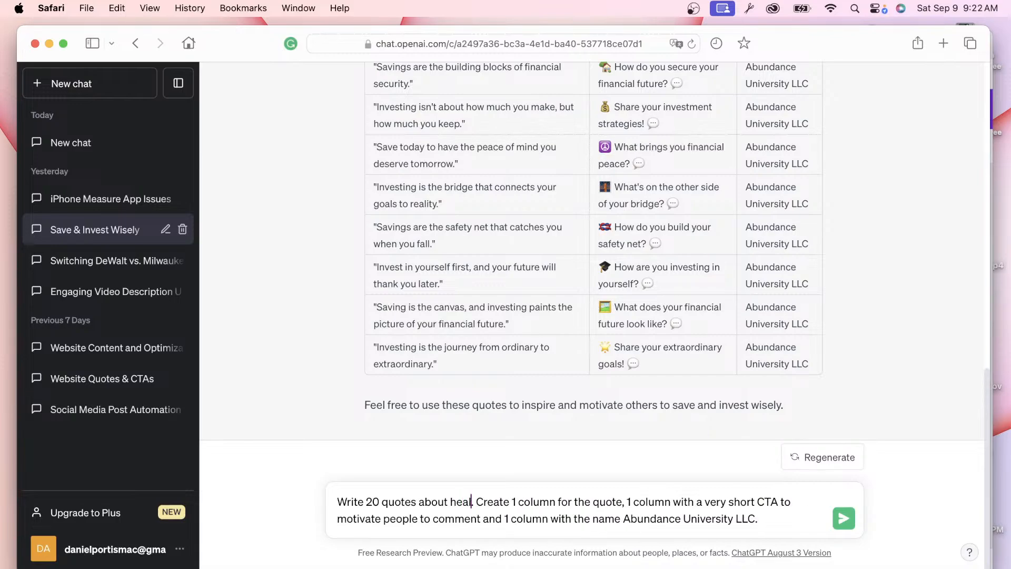
pyautogui.write(' and we')
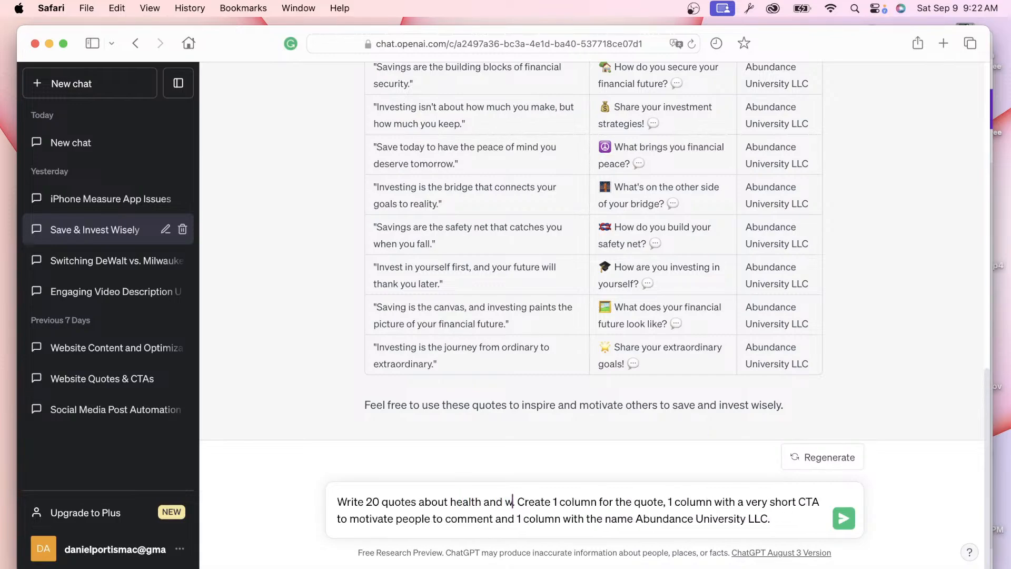
pyautogui.write('llness')
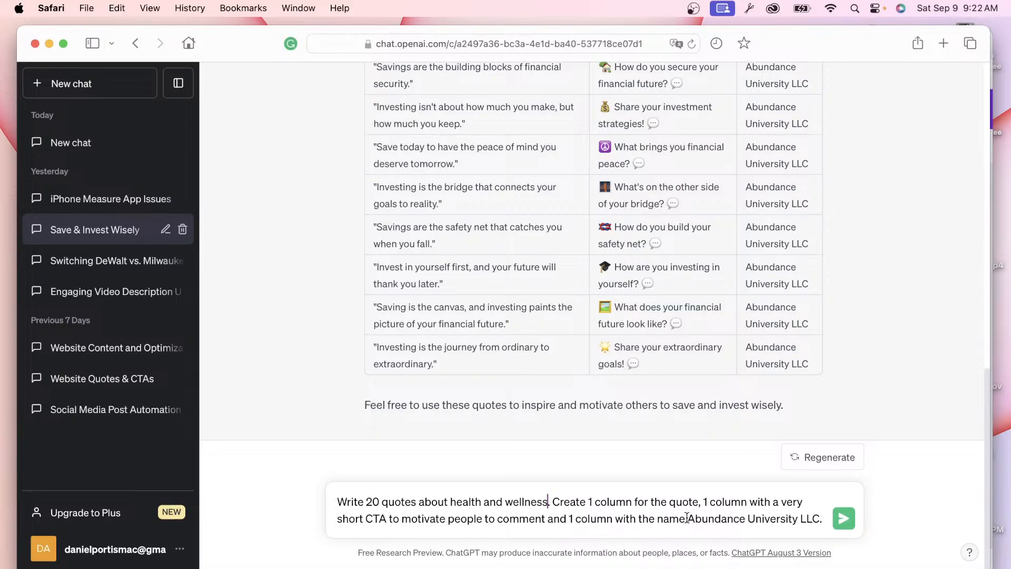
pyautogui.moveTo(688, 518); pyautogui.dragTo(826, 514)
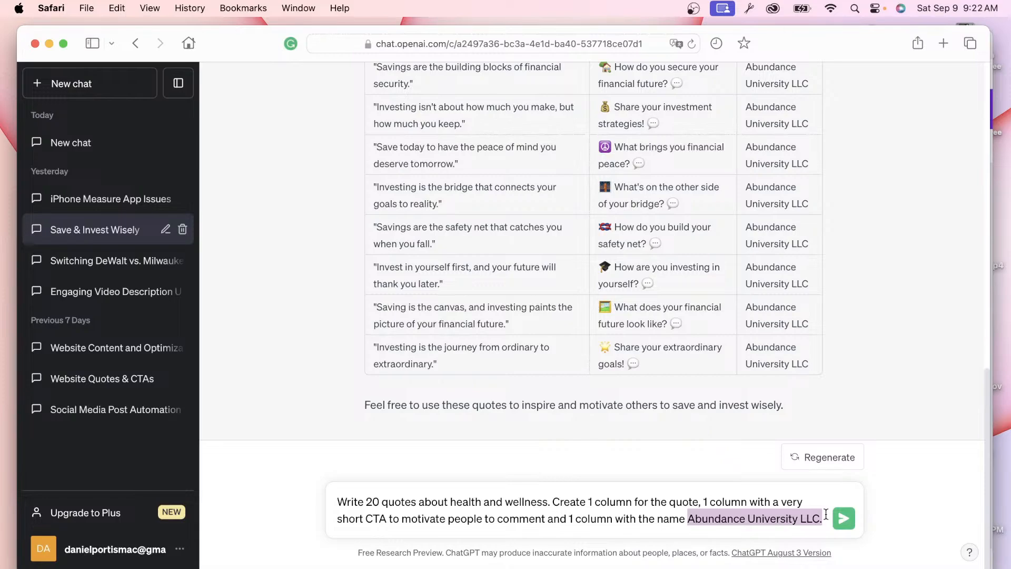
pyautogui.write('Rocabody')
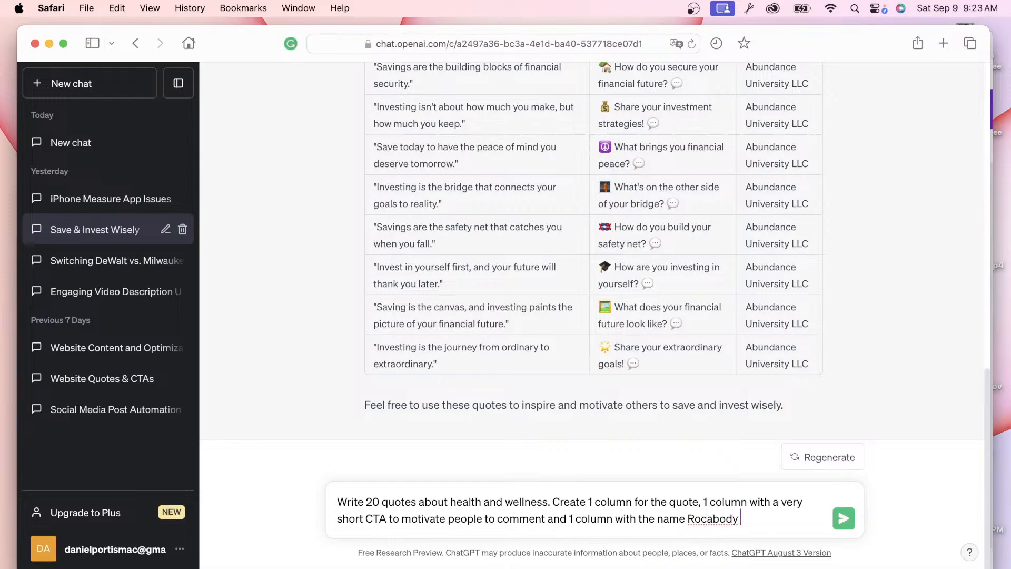
pyautogui.write(' Fitness LLC.')
# Step: Send the health and wellness prompt and reload the chat to show the response
pyautogui.click(843, 518)
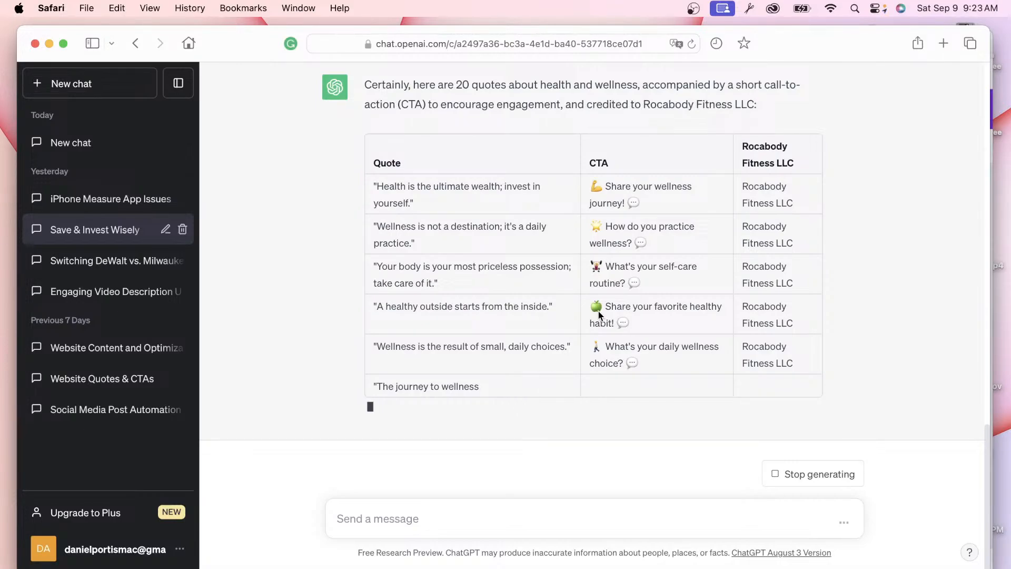
pyautogui.click(691, 44)
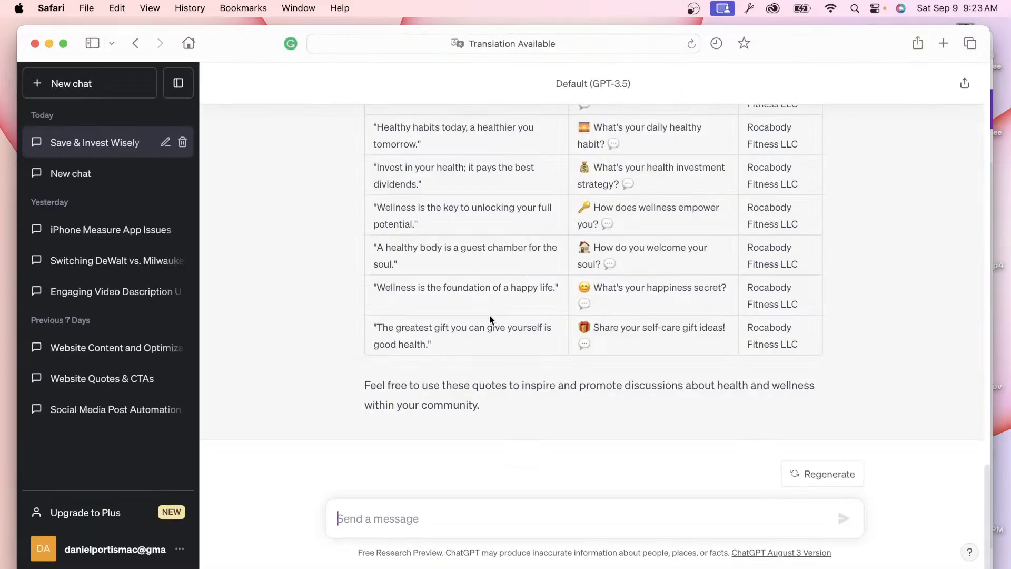
pyautogui.scroll(10, 488, 314)
pyautogui.scroll(10, 488, 314)
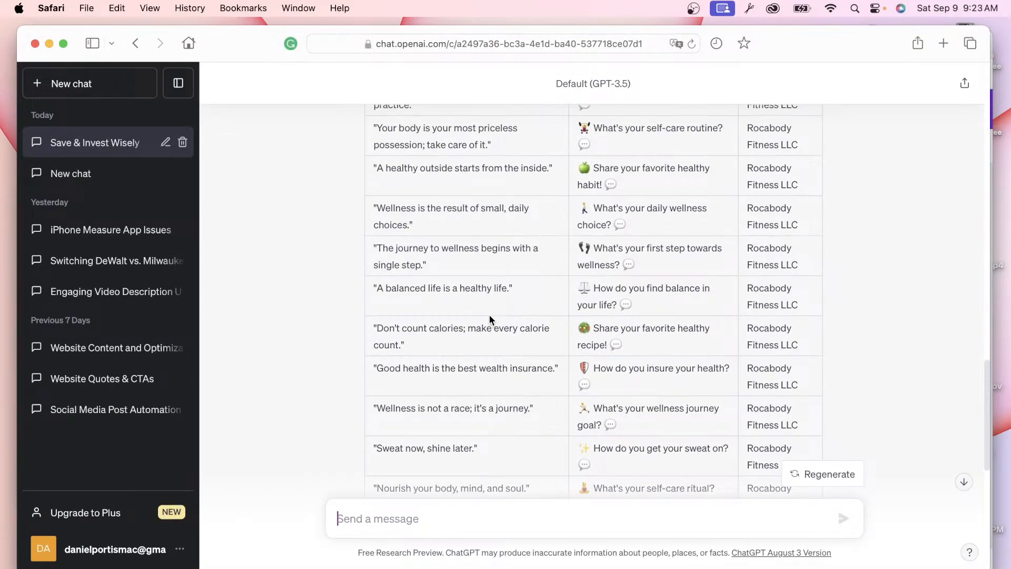
pyautogui.scroll(-3, 489, 319)
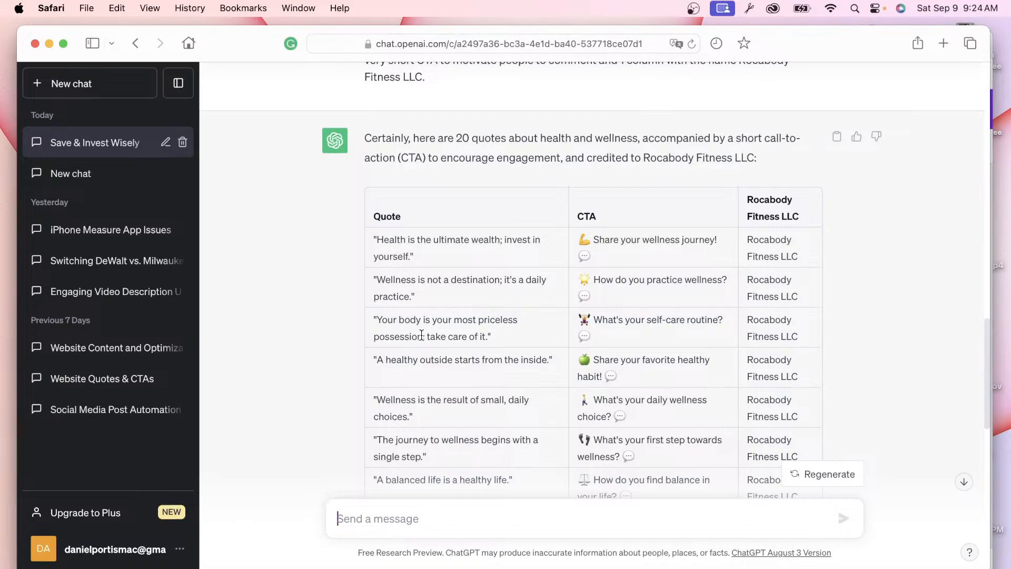
# Step: Select the whole table of 20 quotes, CTAs and Rocabody Fitness LLC names
pyautogui.scroll(-1, 447, 323)
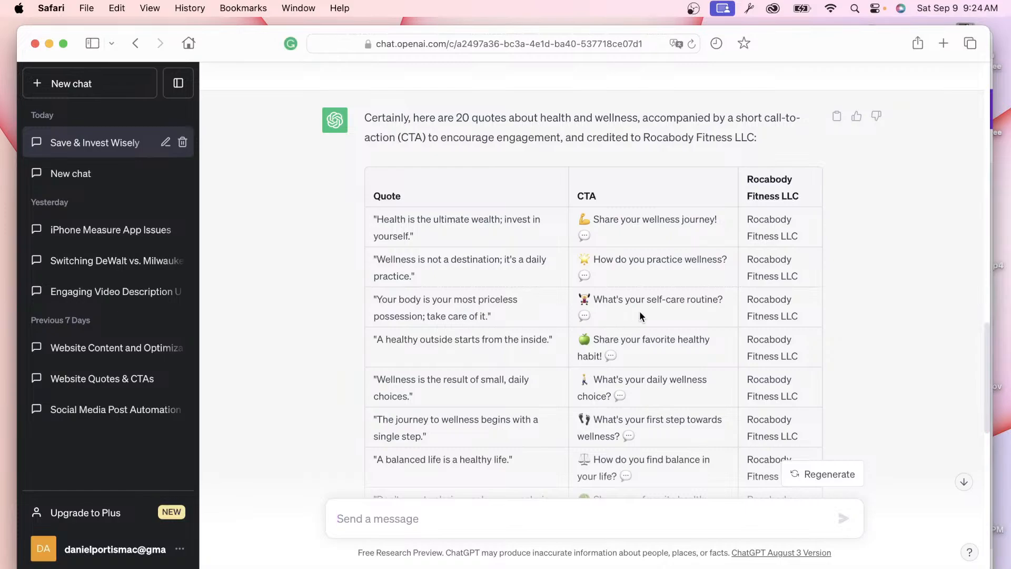
pyautogui.scroll(-5, 640, 315)
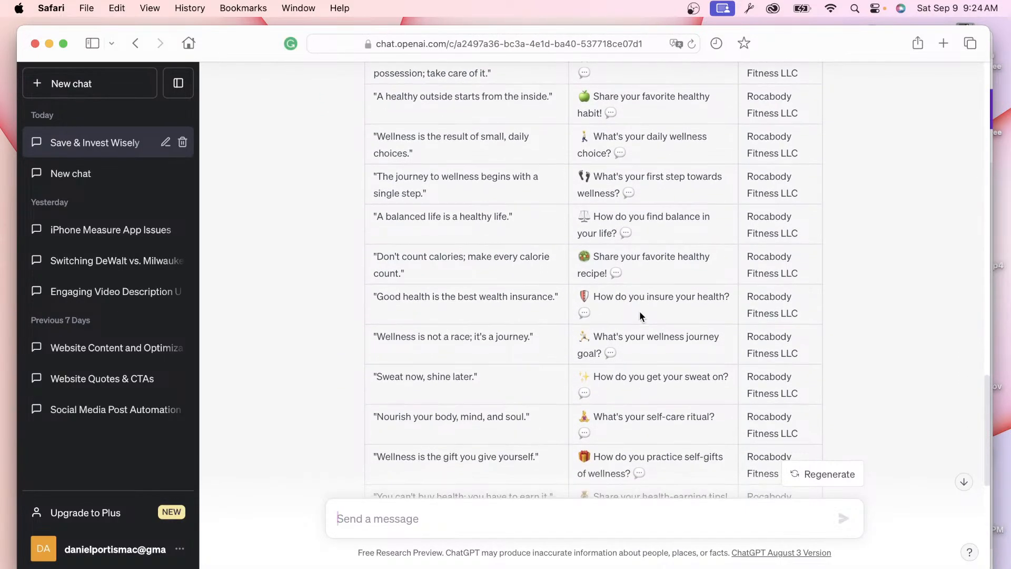
pyautogui.scroll(-1, 641, 315)
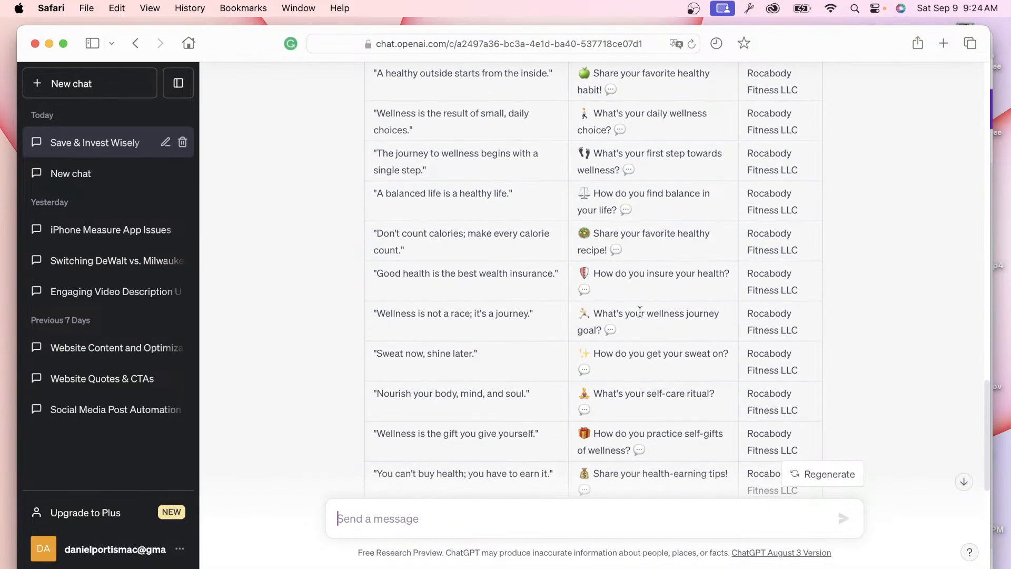
pyautogui.scroll(-7, 640, 312)
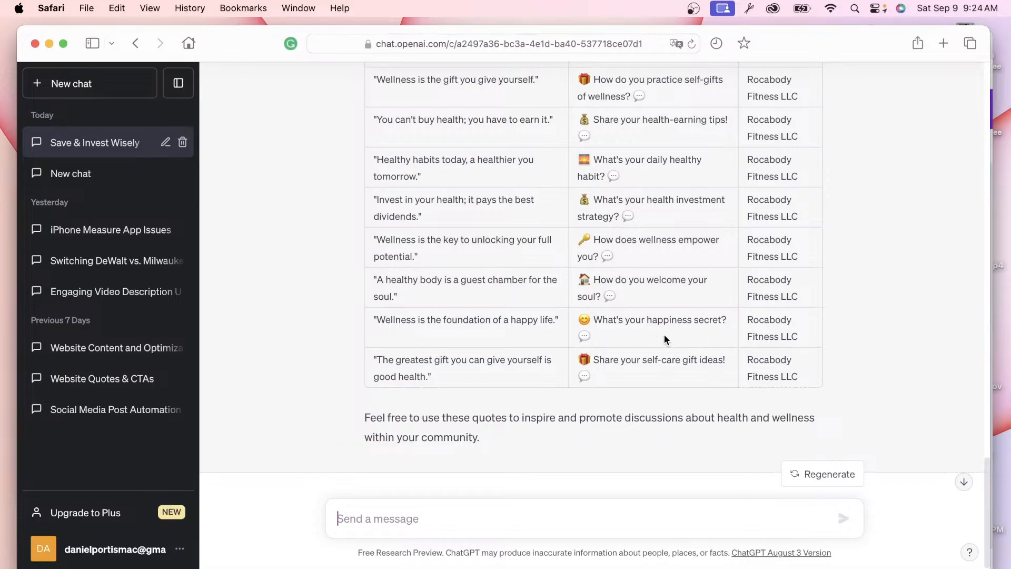
pyautogui.scroll(-1, 685, 353)
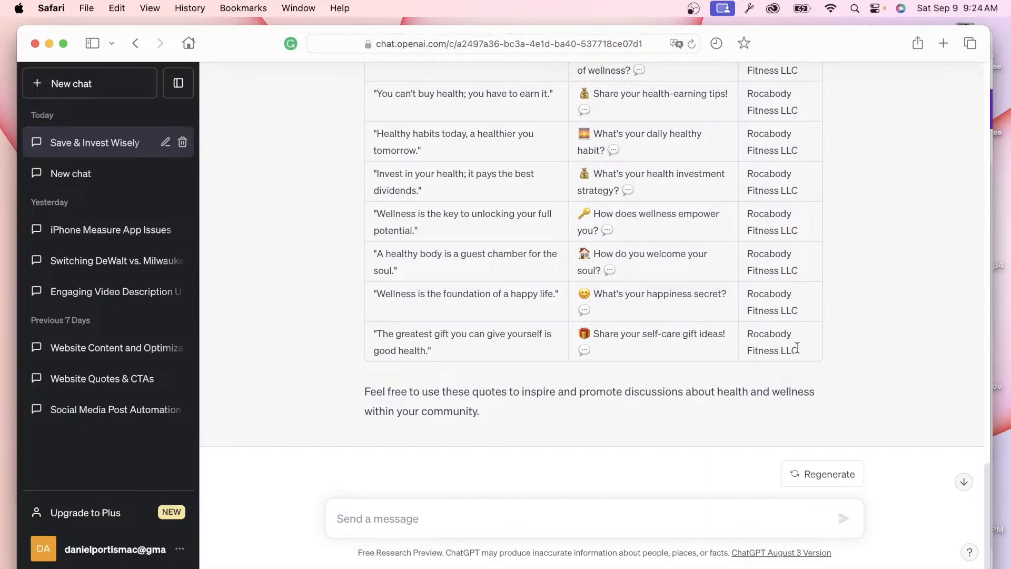
pyautogui.moveTo(797, 348); pyautogui.dragTo(433, 307)
pyautogui.scroll(10, 619, 306)
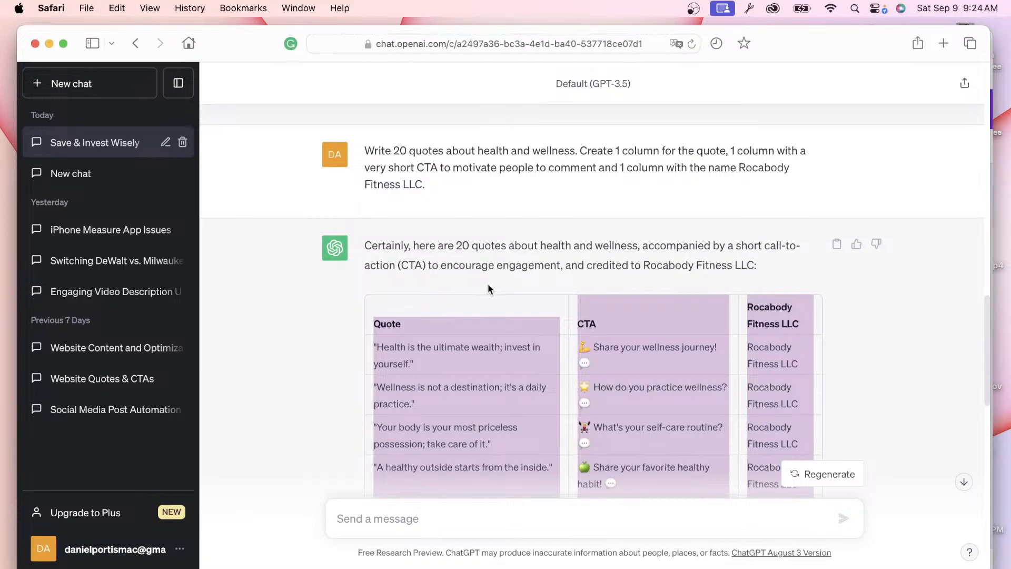
# Step: Search for 'word porn instagram' in a new Safari tab
pyautogui.press('super+t')
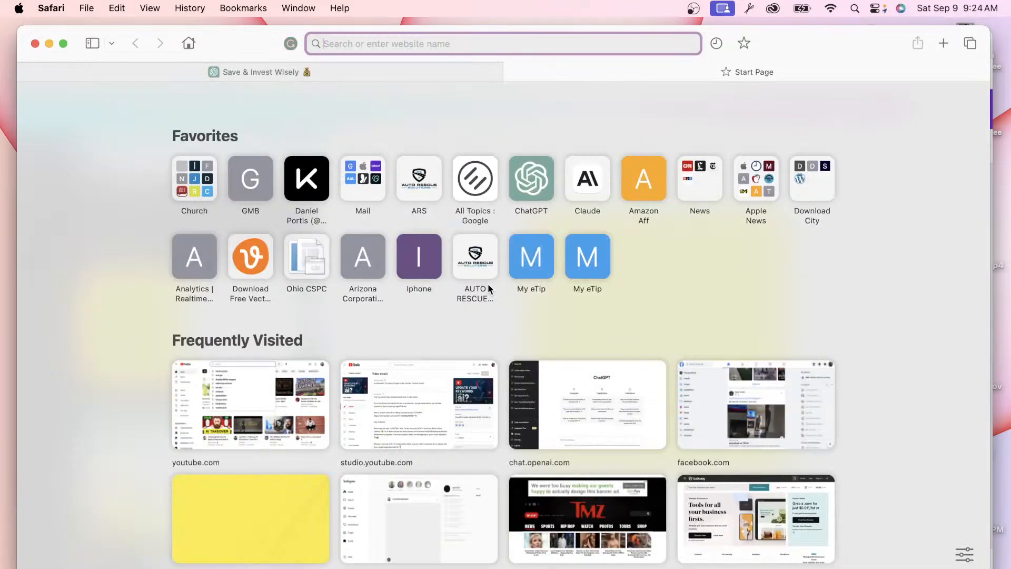
pyautogui.write('wo')
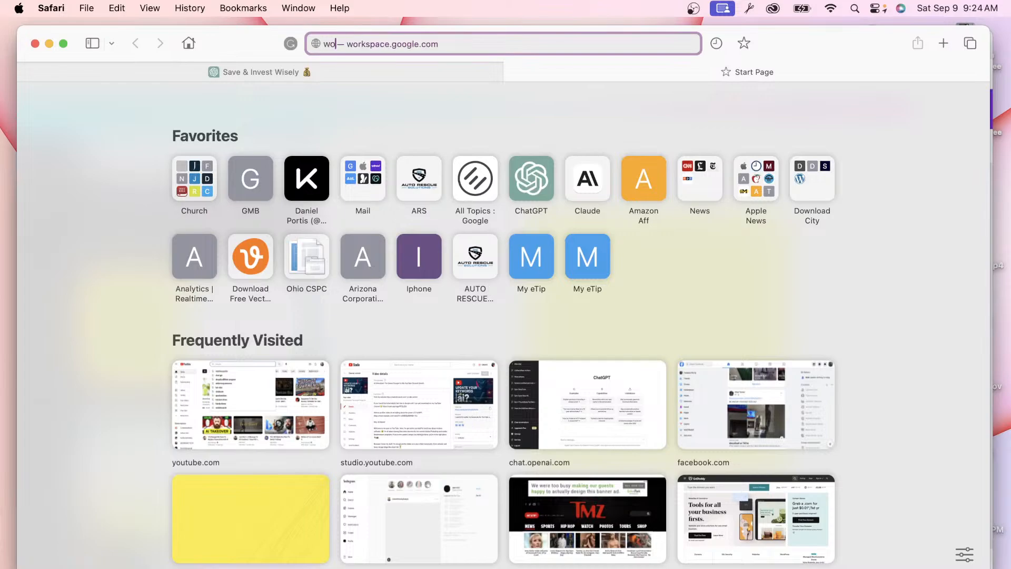
pyautogui.write('rd po')
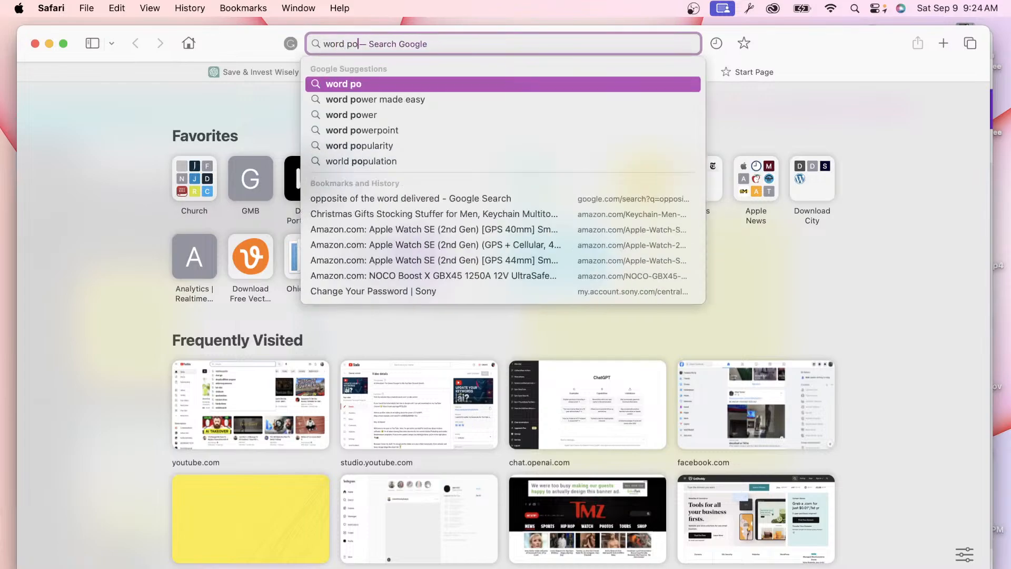
pyautogui.write('rn insta')
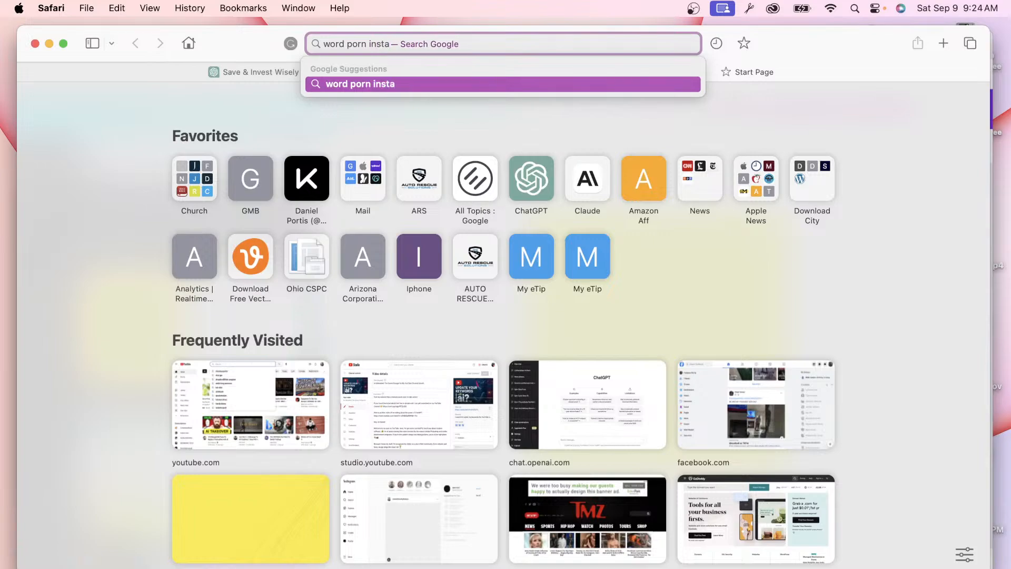
pyautogui.write('gram')
pyautogui.press('Return')
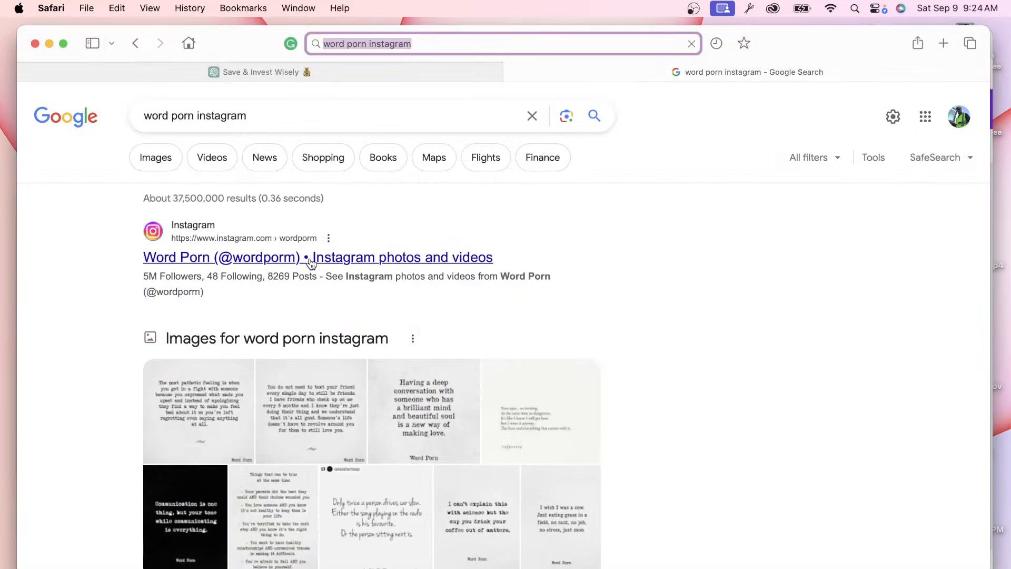
# Step: Open the wordporm Instagram profile and scroll through its quote post grid
pyautogui.click(308, 256)
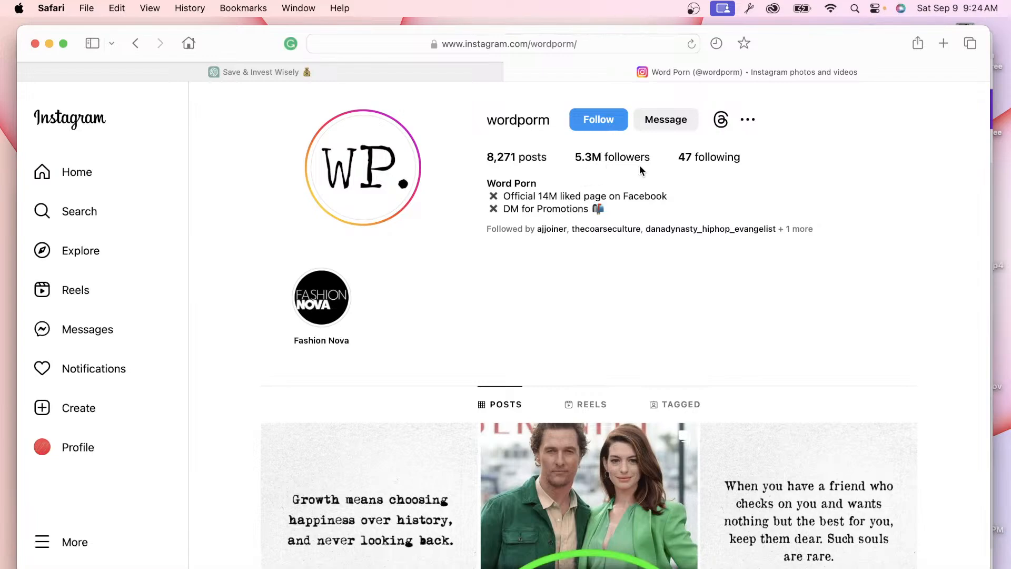
pyautogui.scroll(-5, 719, 165)
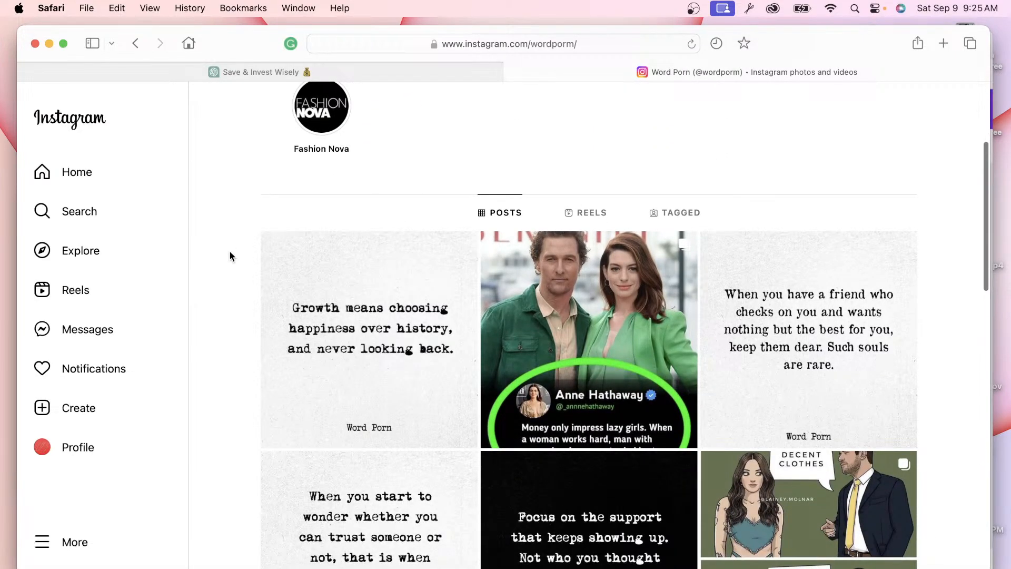
pyautogui.scroll(-1, 234, 283)
pyautogui.scroll(6, 234, 283)
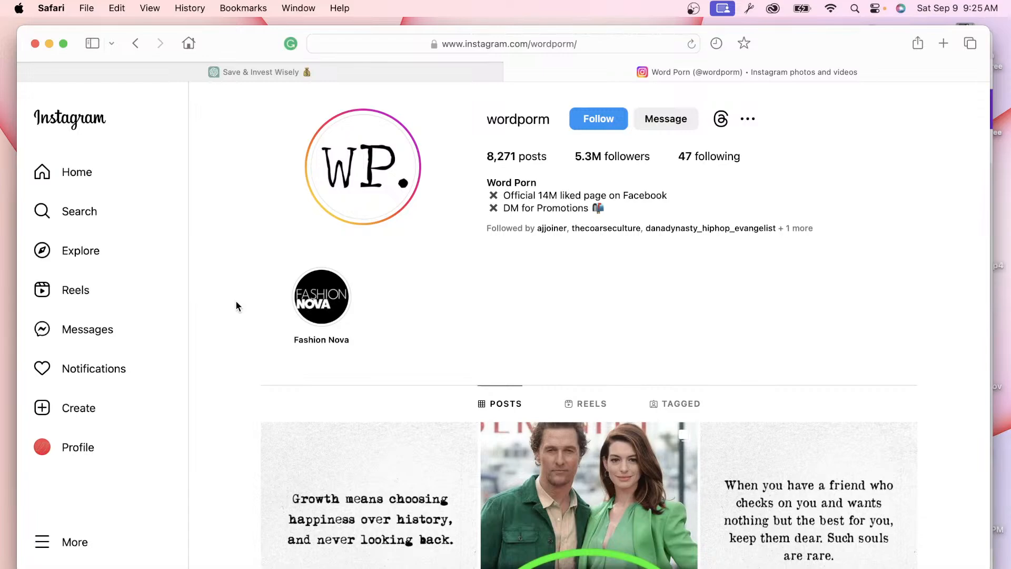
pyautogui.scroll(-2, 236, 301)
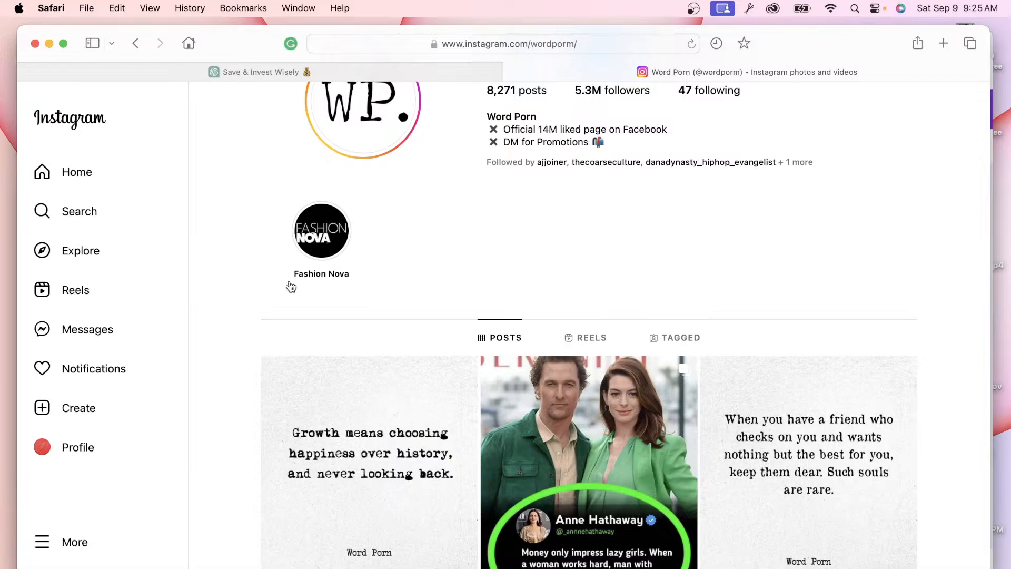
pyautogui.scroll(-5, 282, 330)
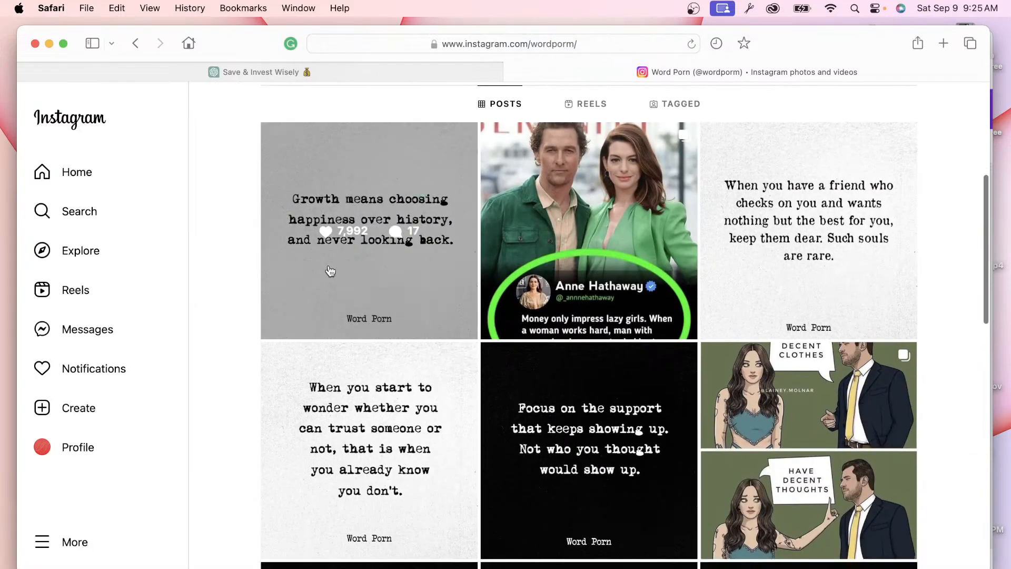
pyautogui.scroll(1, 323, 290)
# Step: View the first black-and-white quote post up close, then keep browsing the grid
pyautogui.click(337, 246)
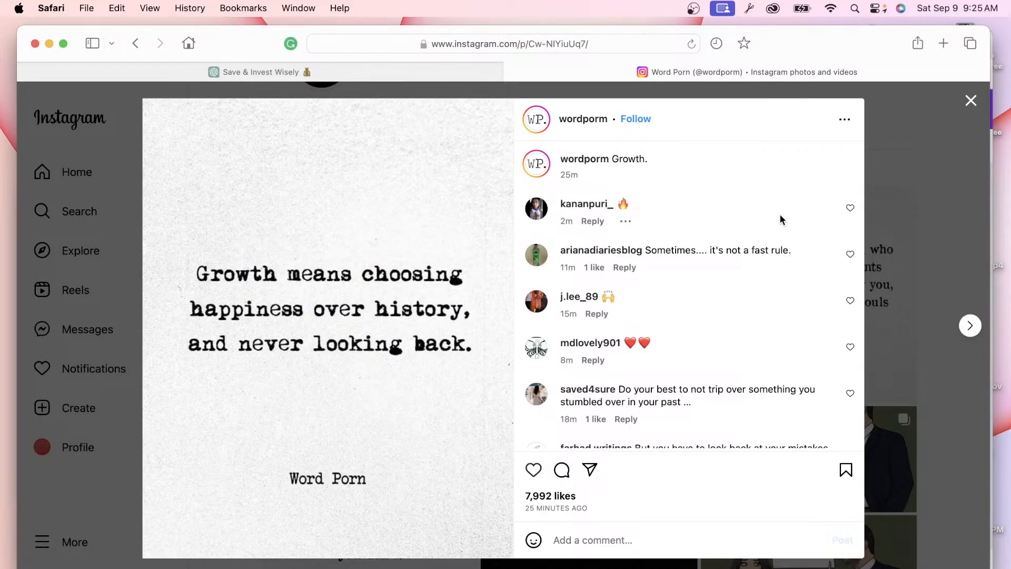
pyautogui.click(927, 134)
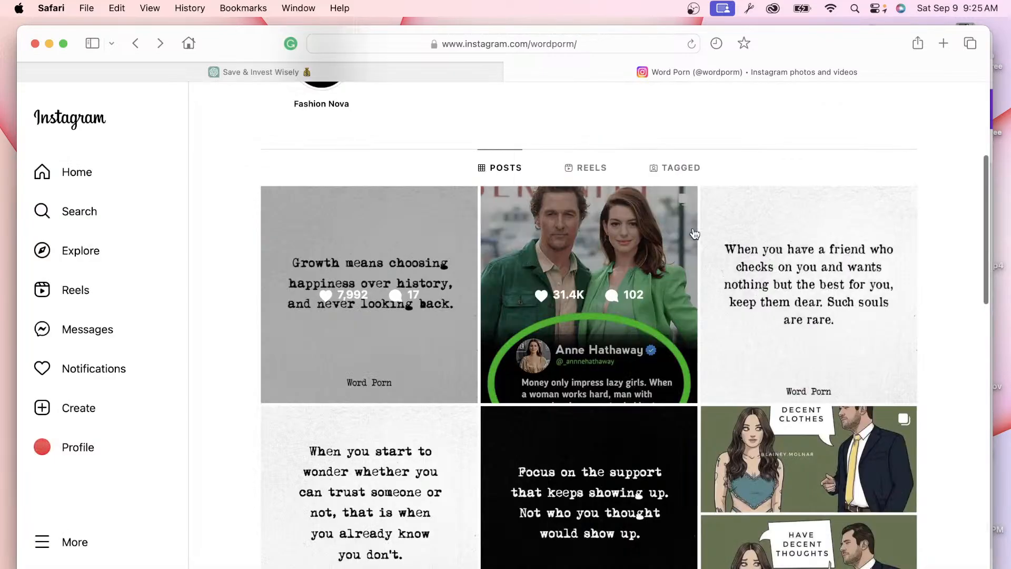
pyautogui.scroll(-5, 677, 370)
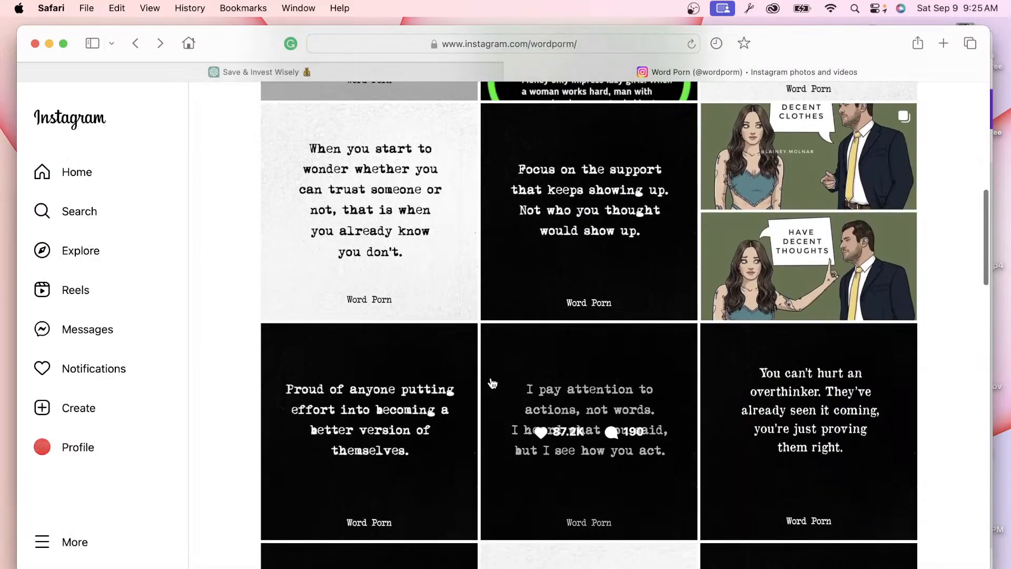
pyautogui.scroll(-2, 444, 363)
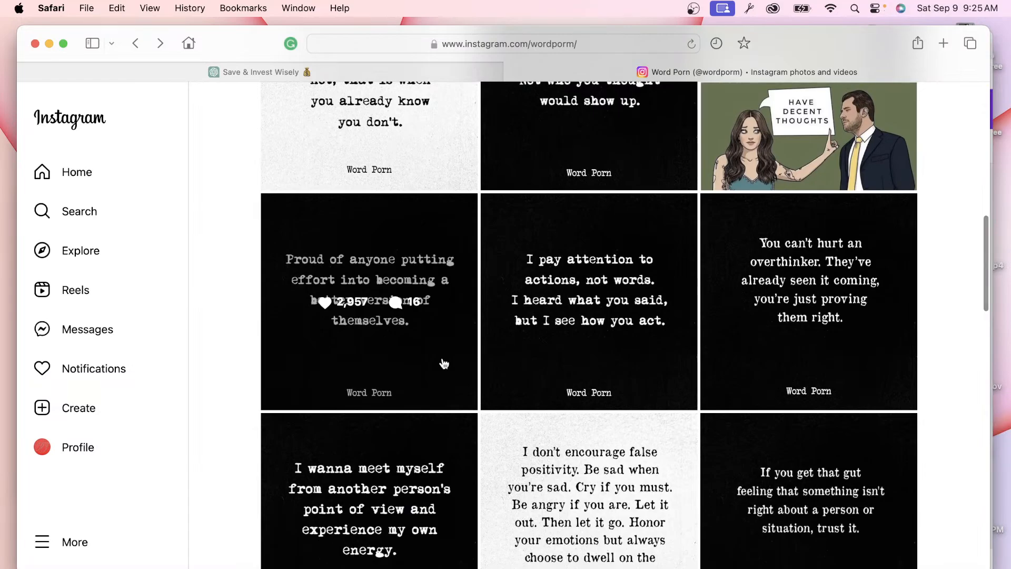
pyautogui.scroll(-6, 444, 364)
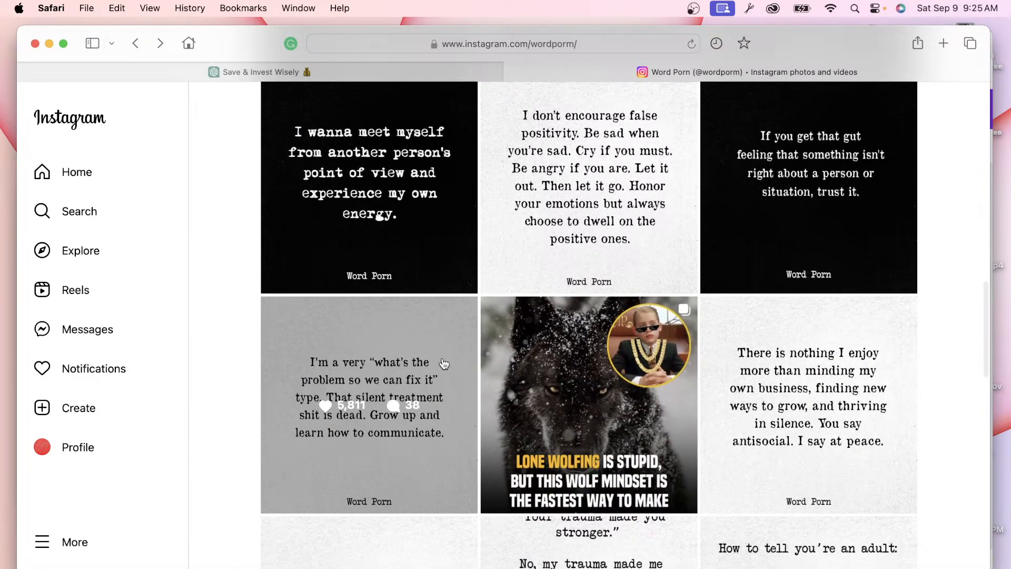
pyautogui.scroll(-6, 444, 364)
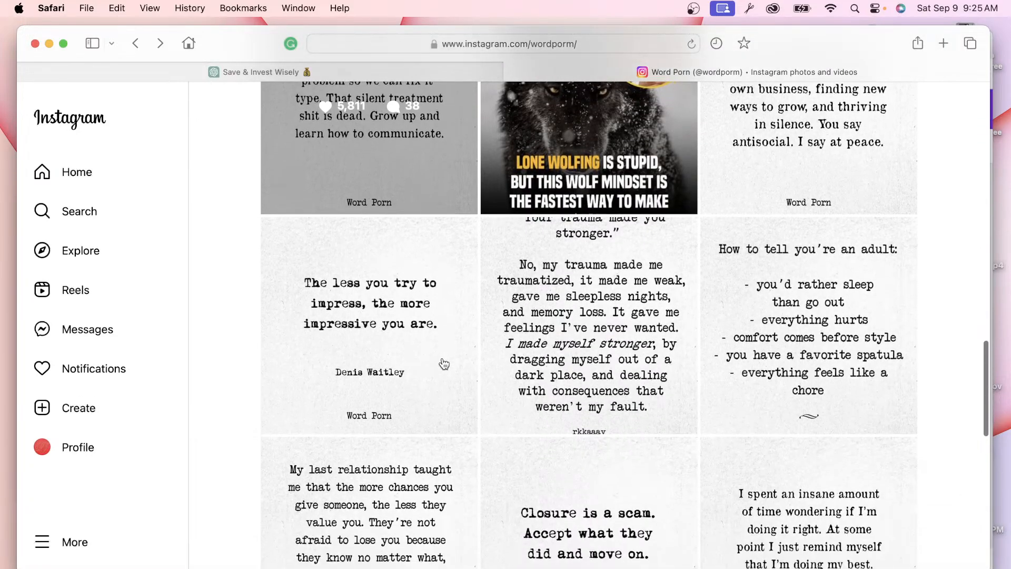
pyautogui.scroll(20, 444, 364)
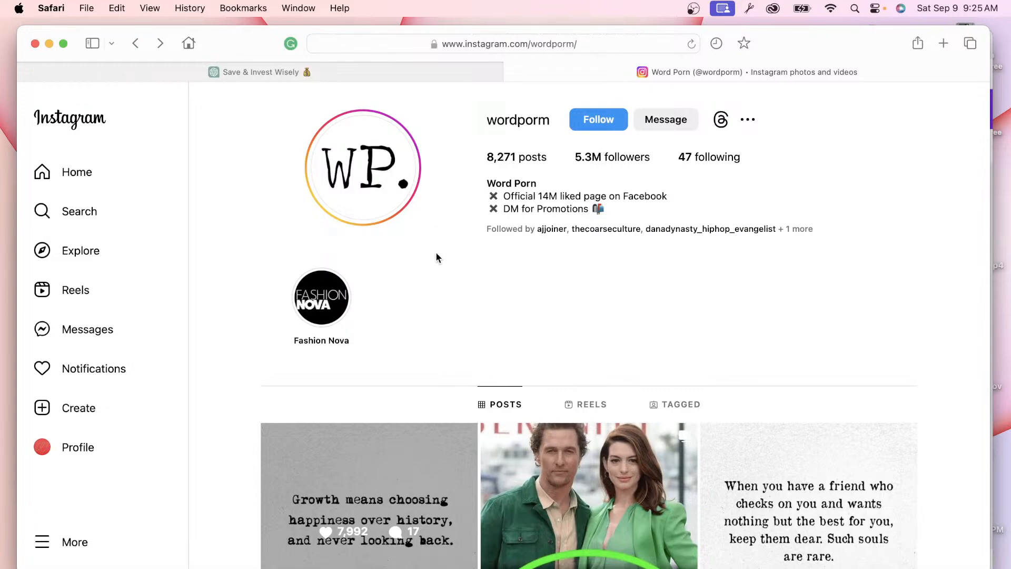
# Step: Go back to the 'Save & Invest Wisely' ChatGPT tab showing the 20 health quotes table
pyautogui.click(437, 72)
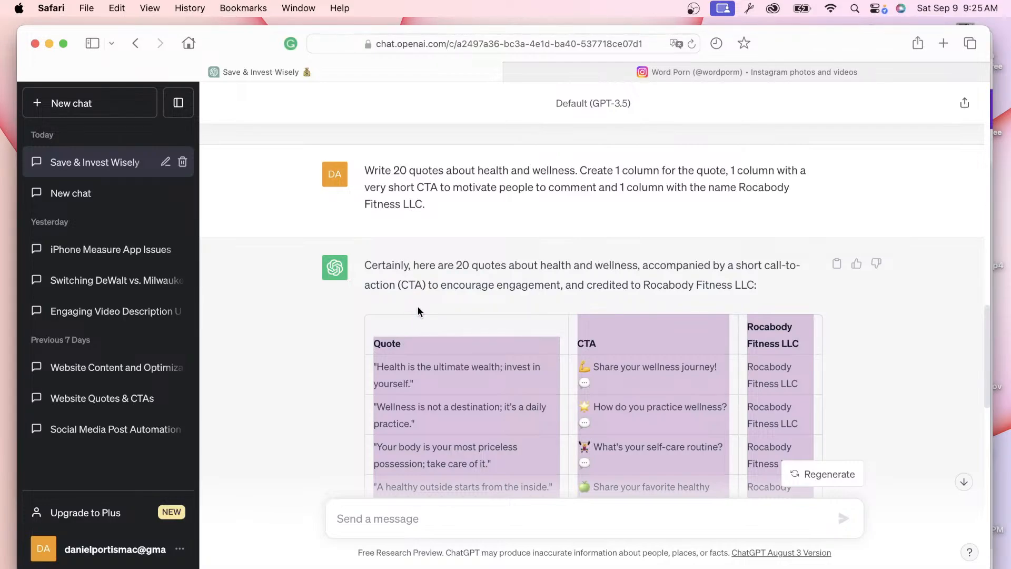
pyautogui.scroll(-3, 417, 311)
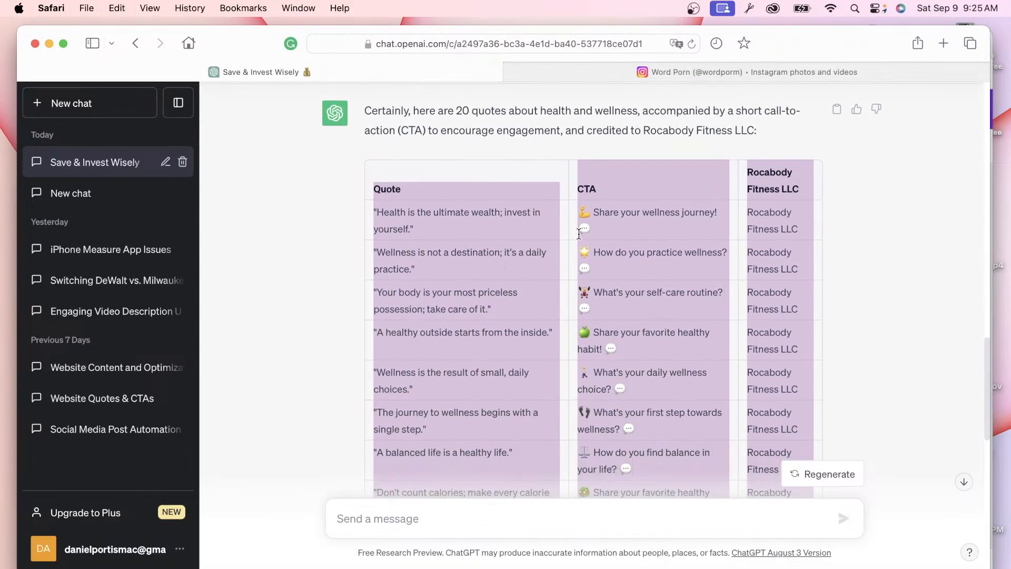
# Step: Switch back to the Chrome window showing the yellow small-business tips post in Canva
pyautogui.hotkey('ctrl', 'Up')
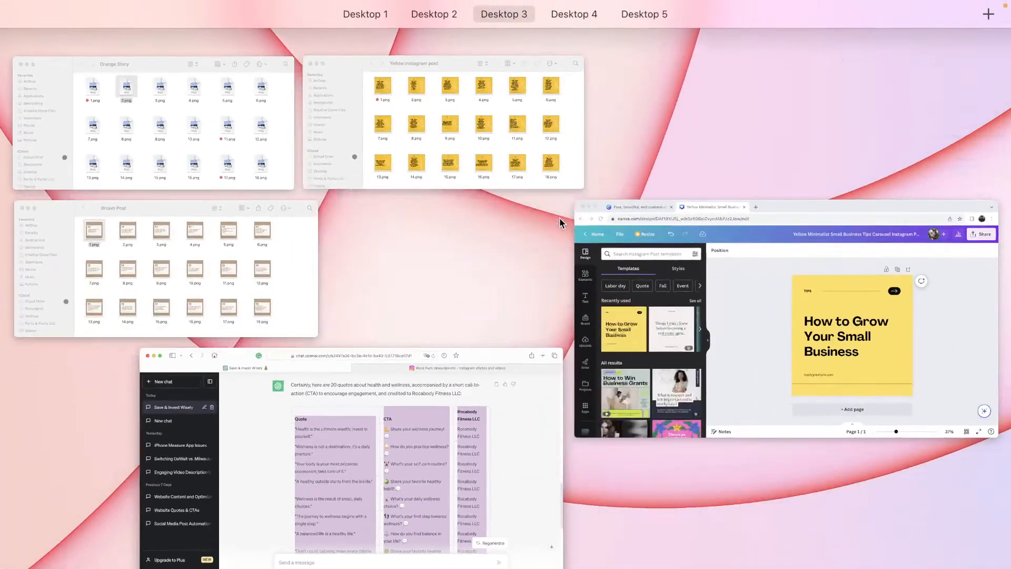
pyautogui.click(645, 266)
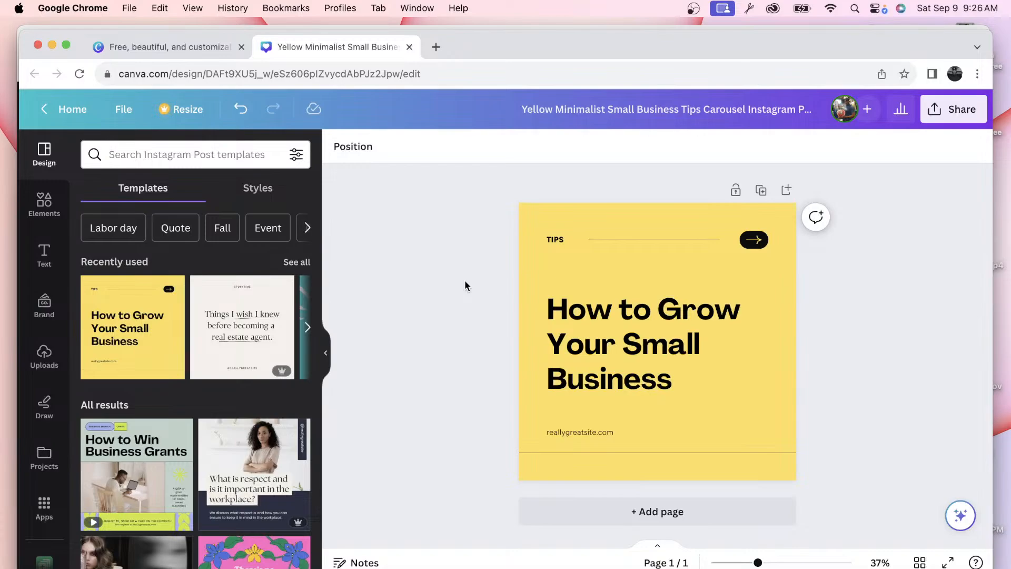
pyautogui.moveTo(178, 335)
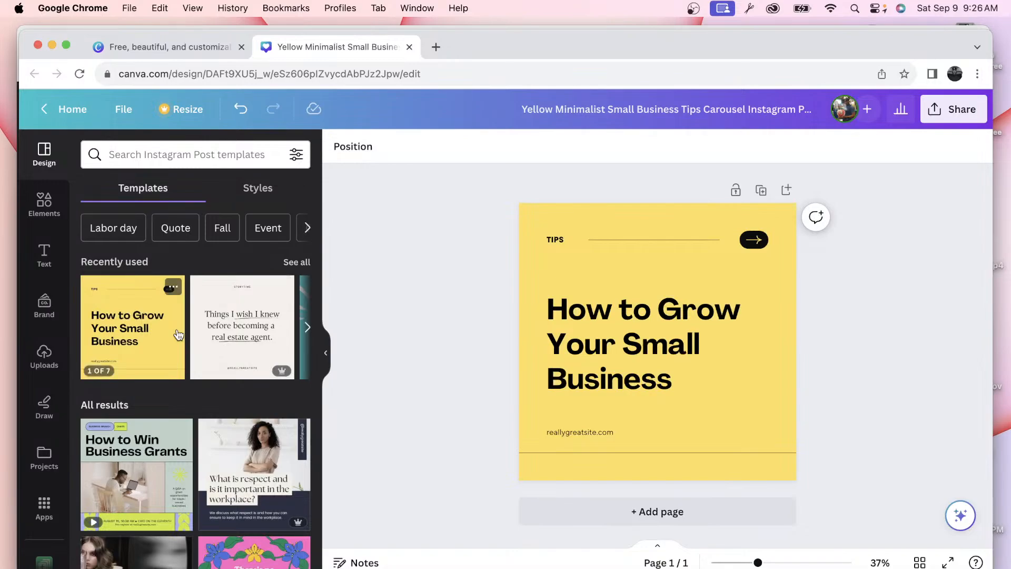
pyautogui.scroll(-1, 44, 506)
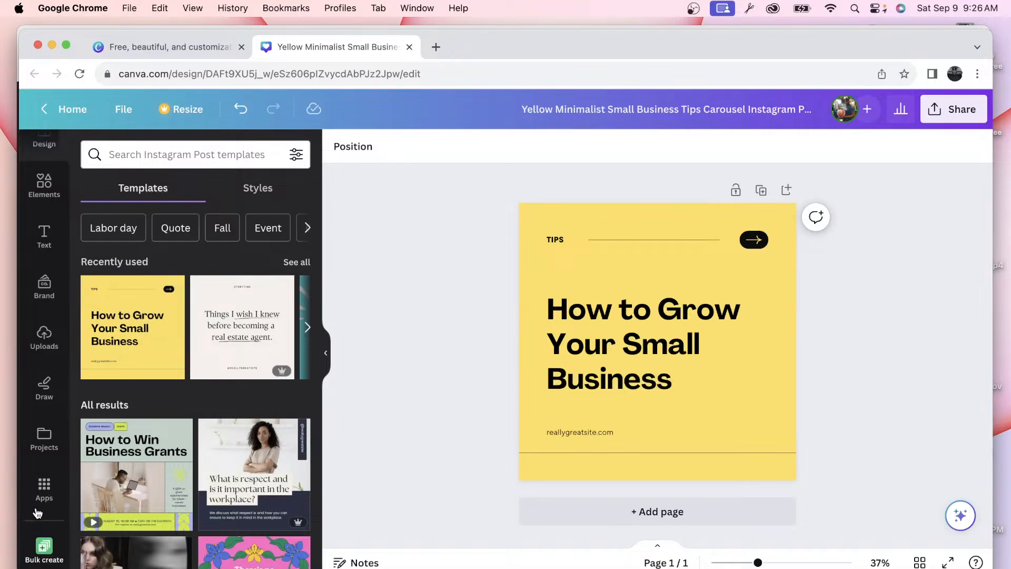
# Step: Launch Bulk create from the More from Canva section of the Apps panel
pyautogui.click(44, 492)
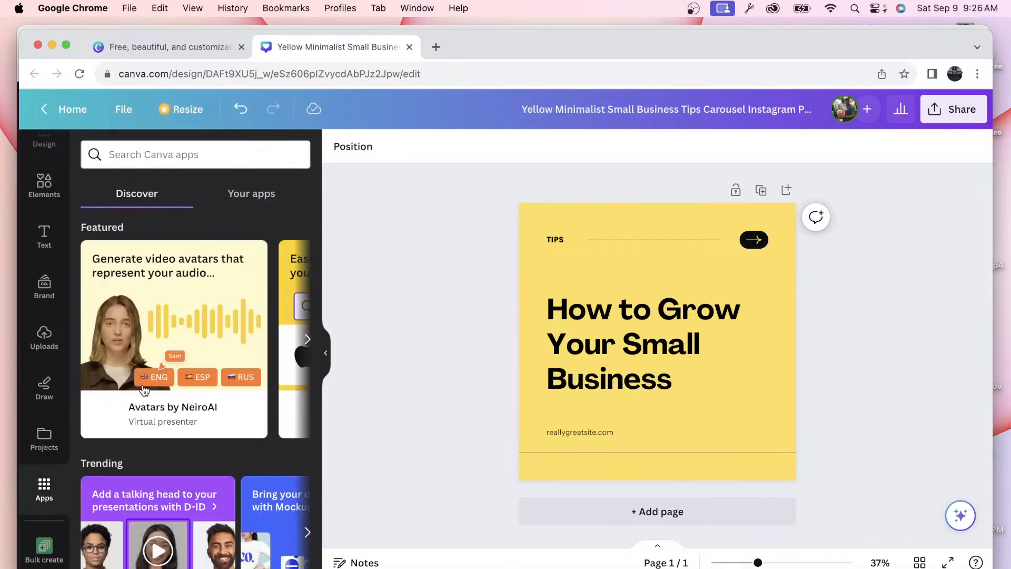
pyautogui.scroll(-5, 143, 390)
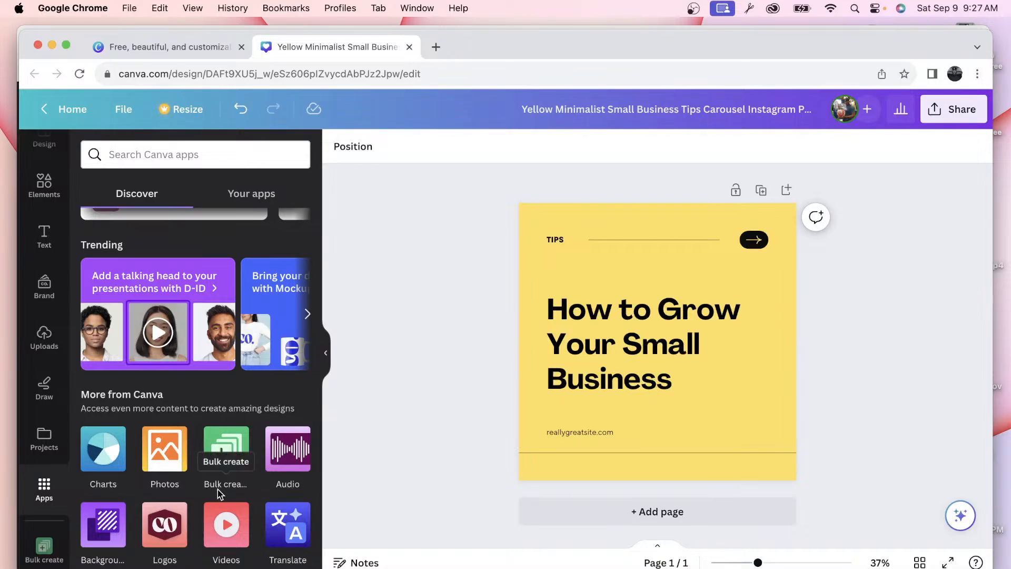
pyautogui.click(232, 449)
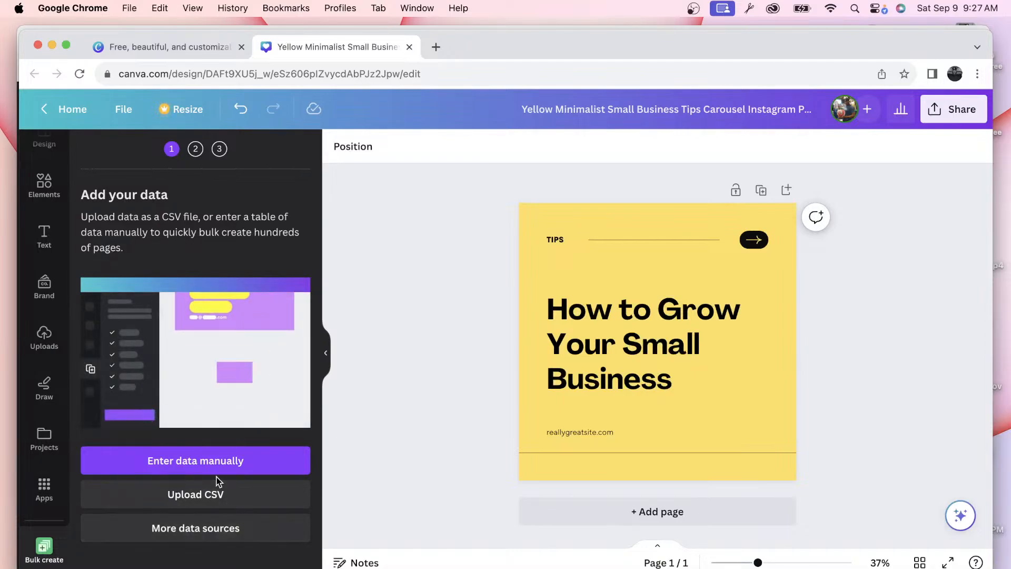
# Step: Open the manual data-entry table and clear out its sample data
pyautogui.click(210, 461)
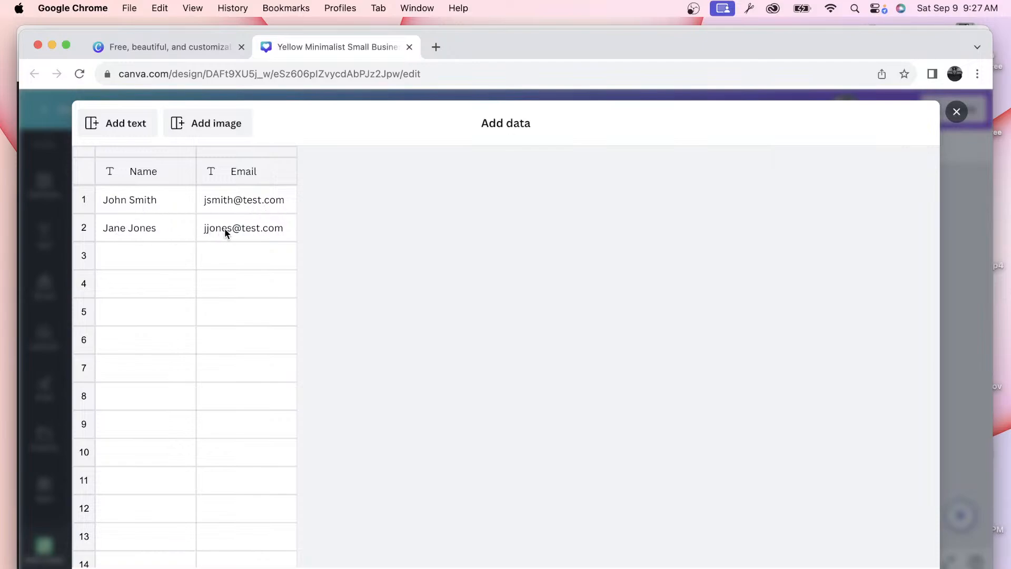
pyautogui.scroll(-5, 258, 228)
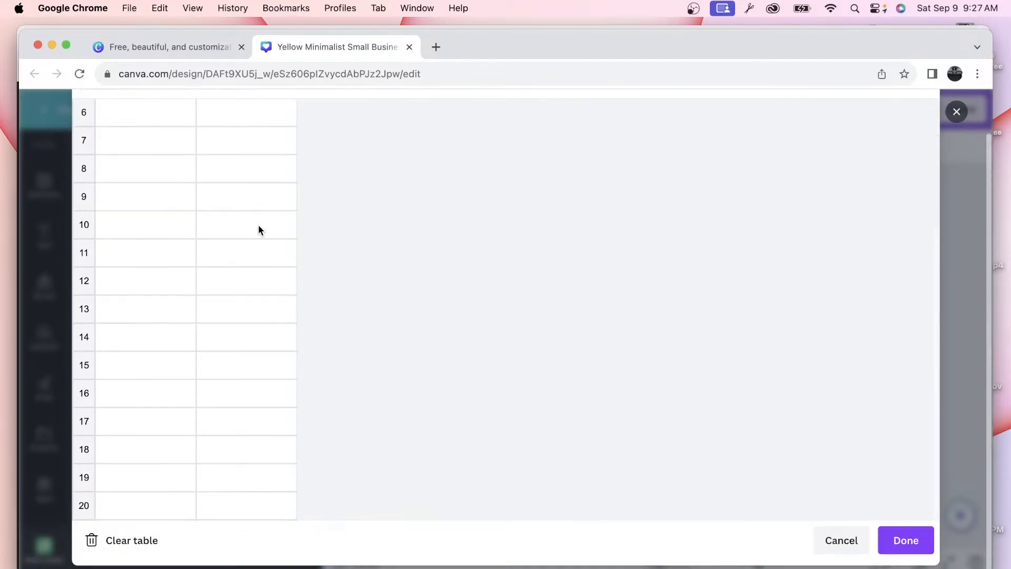
pyautogui.click(123, 548)
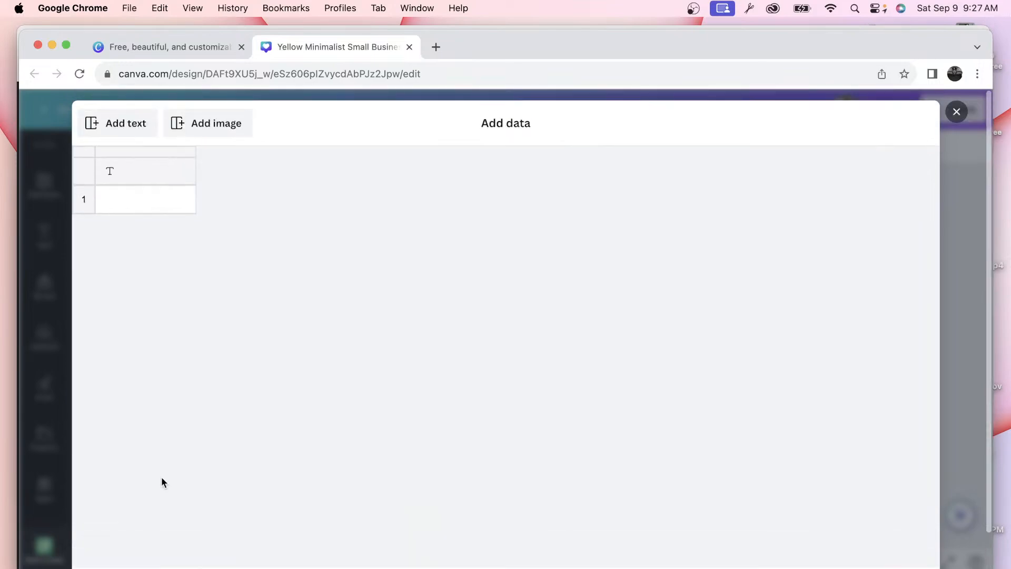
# Step: Paste the copied ChatGPT quotes, CTAs and Rocabody Fitness column into the data table
pyautogui.click(128, 174)
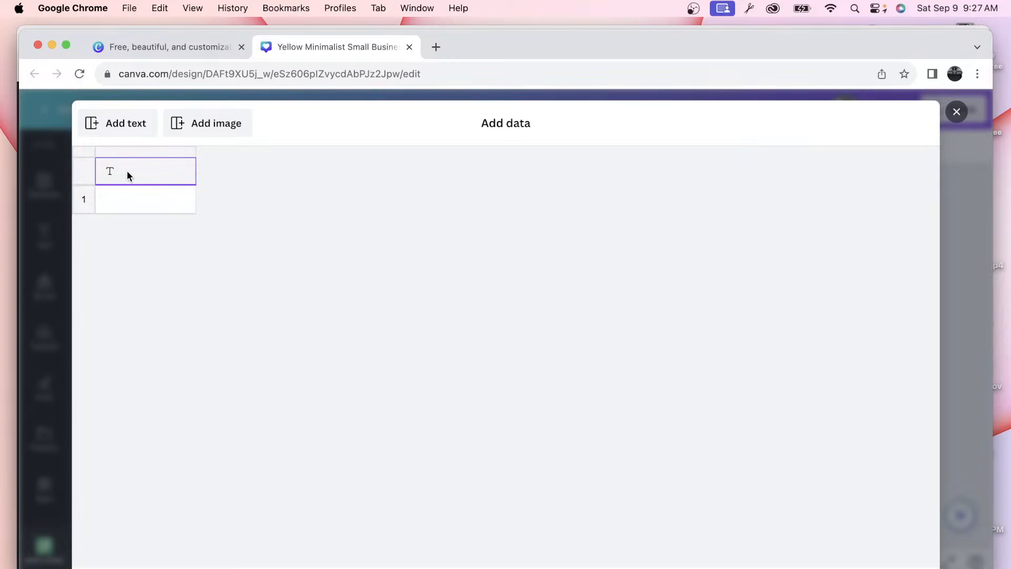
pyautogui.rightClick(128, 174)
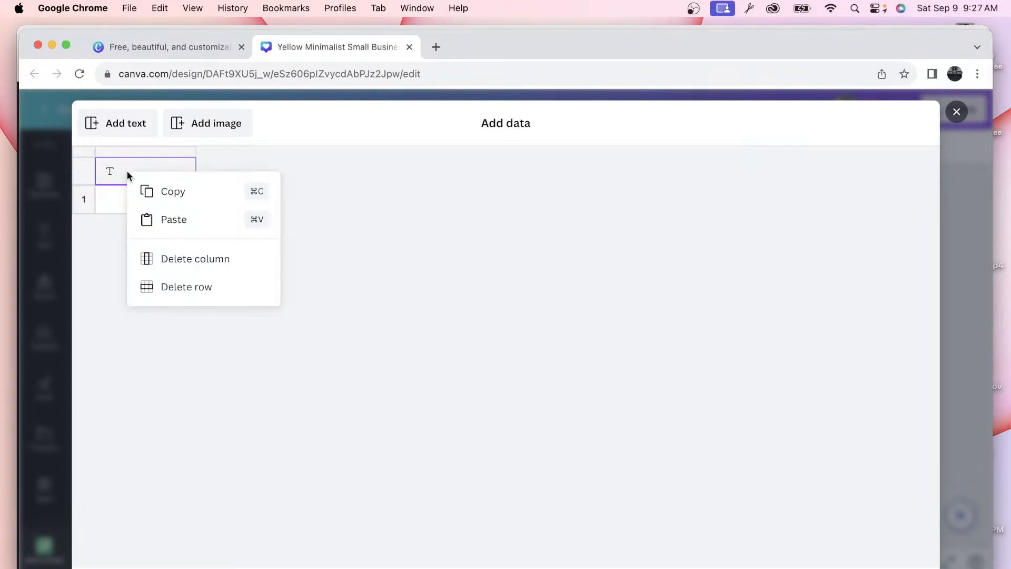
pyautogui.click(167, 220)
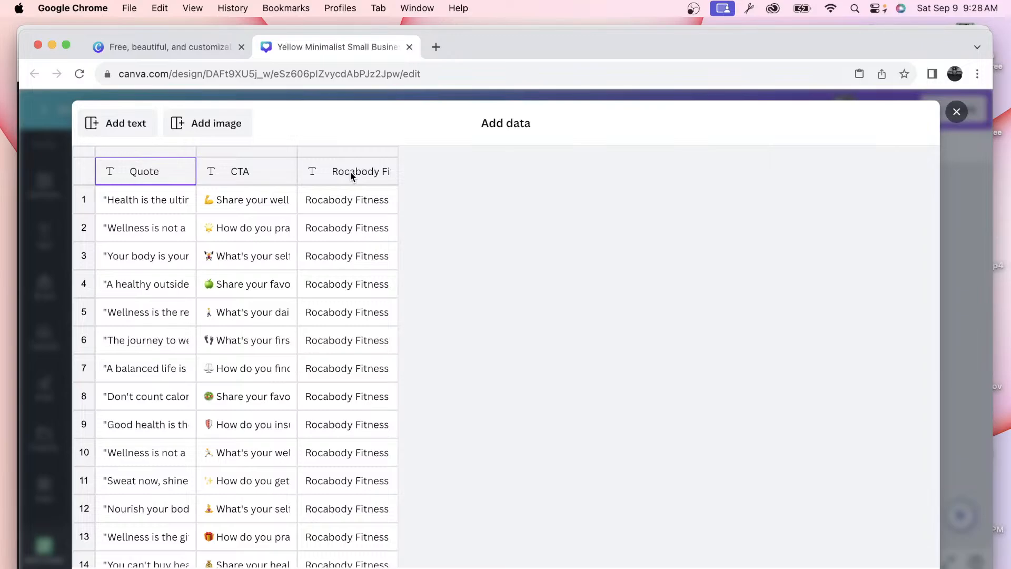
pyautogui.hotkey('ctrl', 'Up')
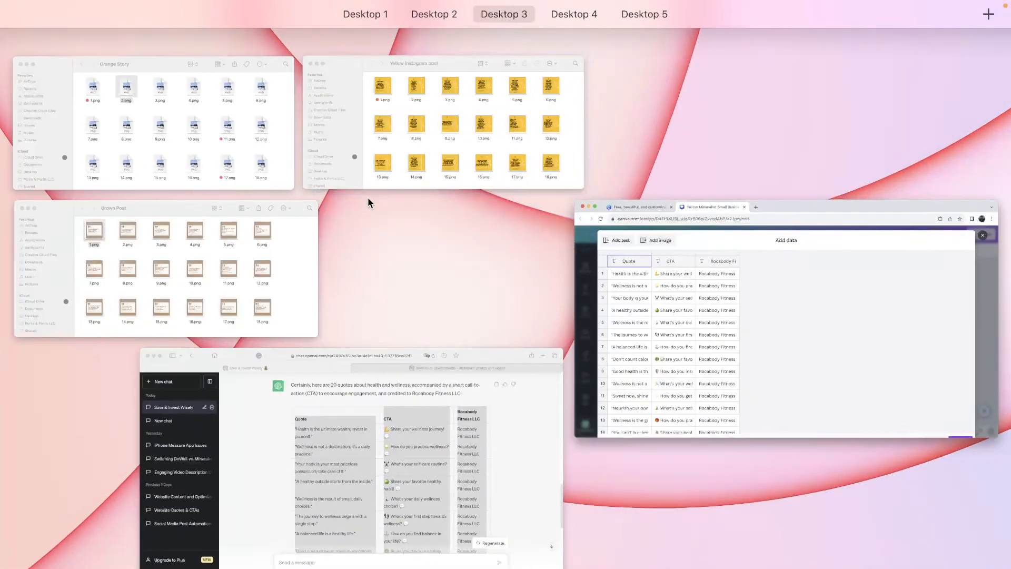
pyautogui.click(353, 391)
pyautogui.click(327, 340)
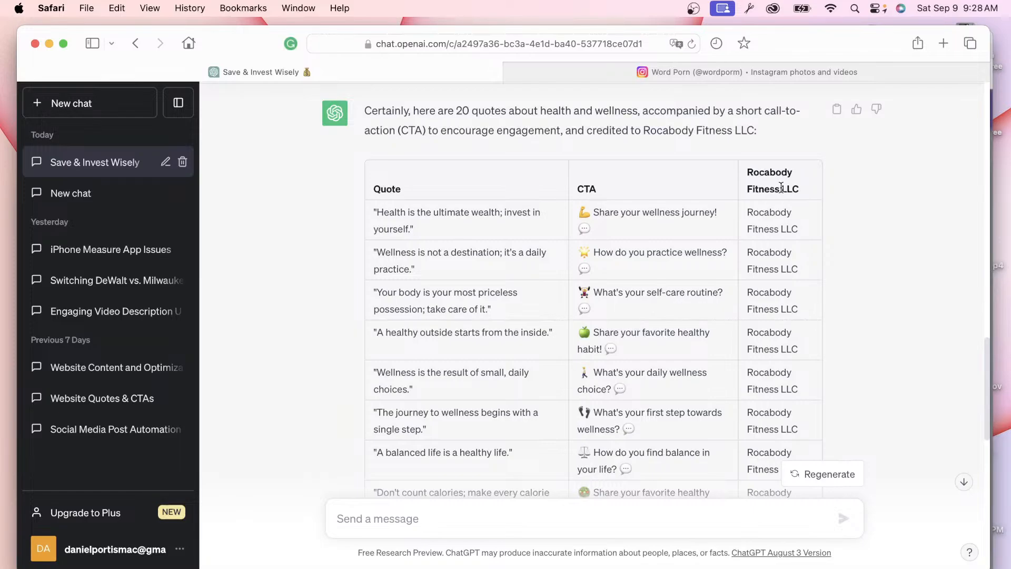
pyautogui.hotkey('ctrl', 'Up')
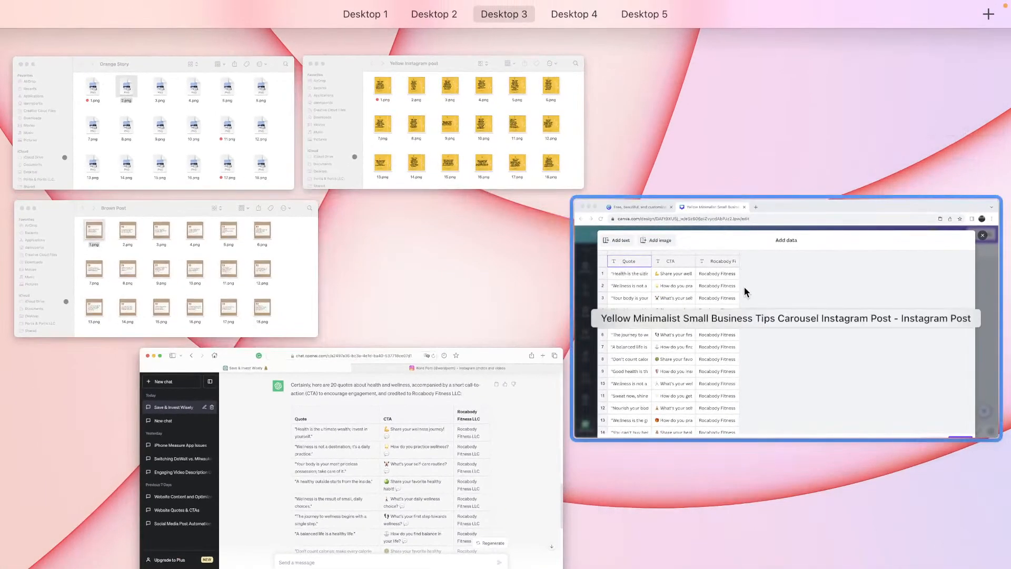
pyautogui.click(743, 287)
pyautogui.scroll(-5, 344, 199)
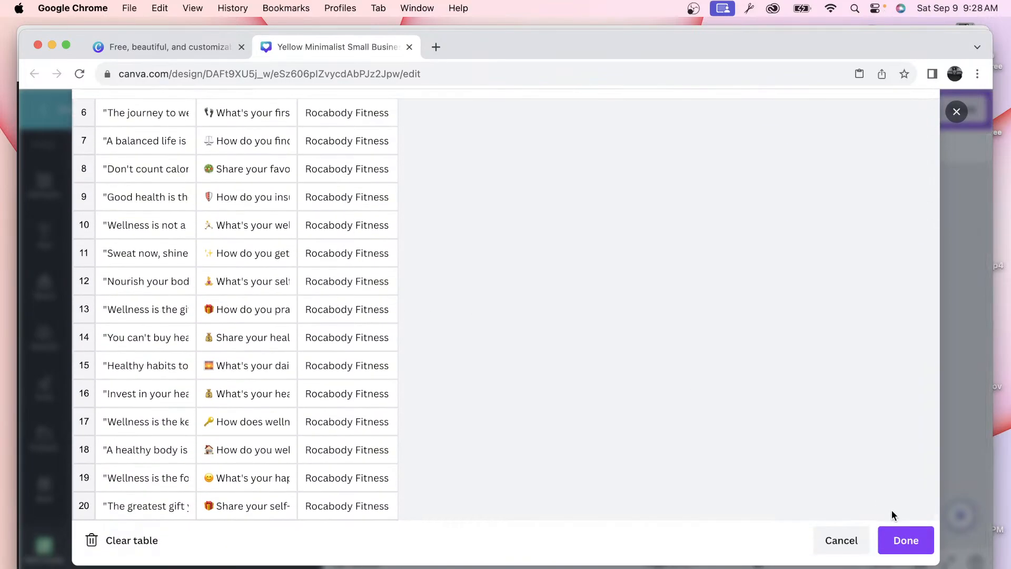
# Step: Confirm the 20-row data table with Done and nudge the headline slightly upward
pyautogui.click(898, 531)
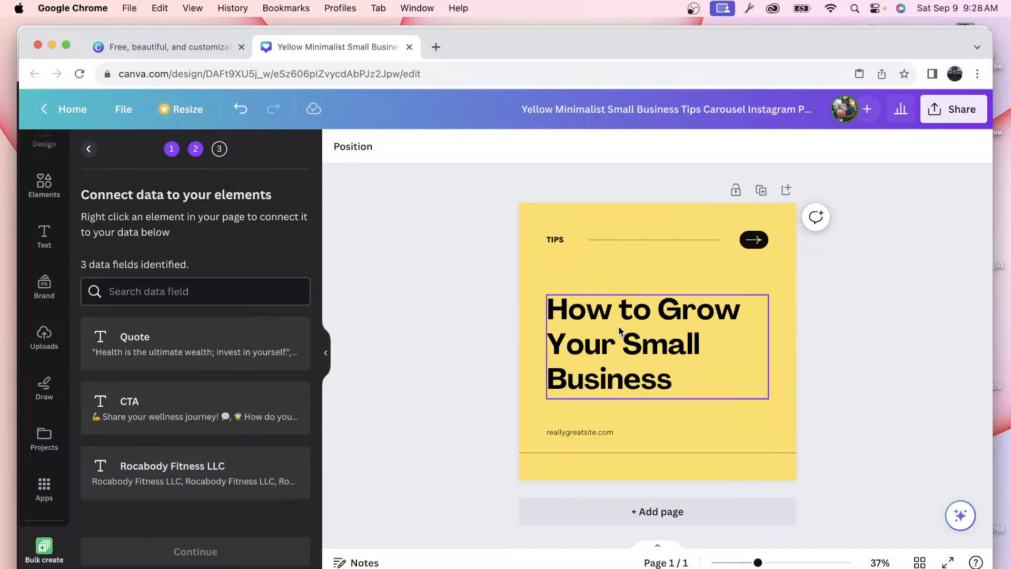
pyautogui.moveTo(618, 331); pyautogui.dragTo(620, 291)
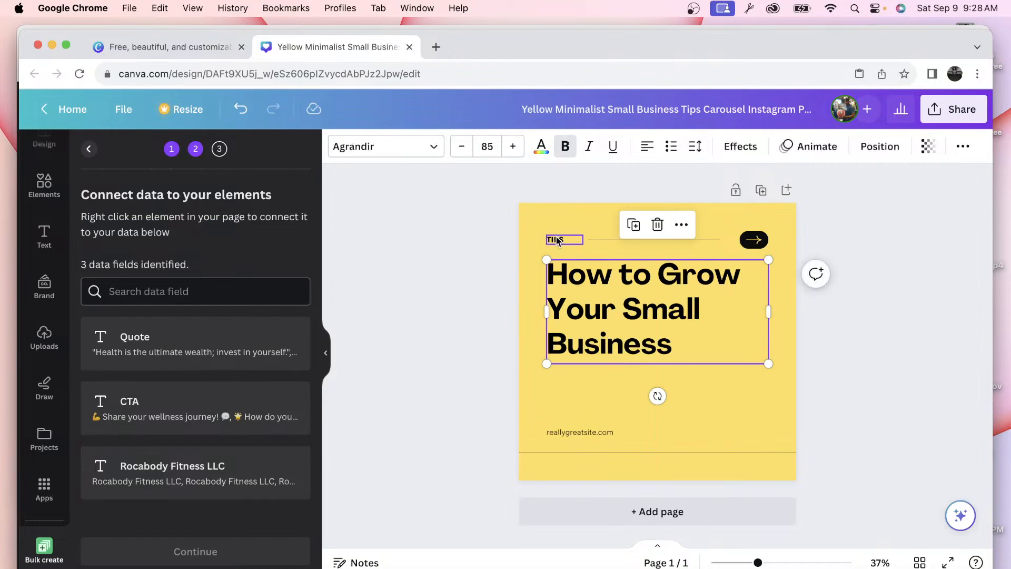
# Step: Connect the reallygreatsite.com footer text to the Rocabody Fitness LLC data field
pyautogui.click(567, 431)
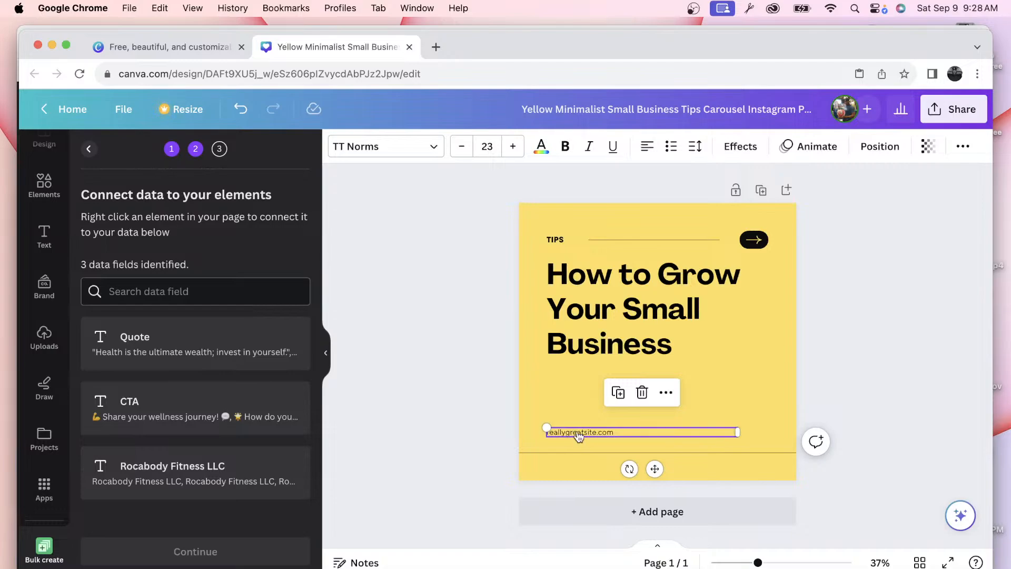
pyautogui.rightClick(579, 436)
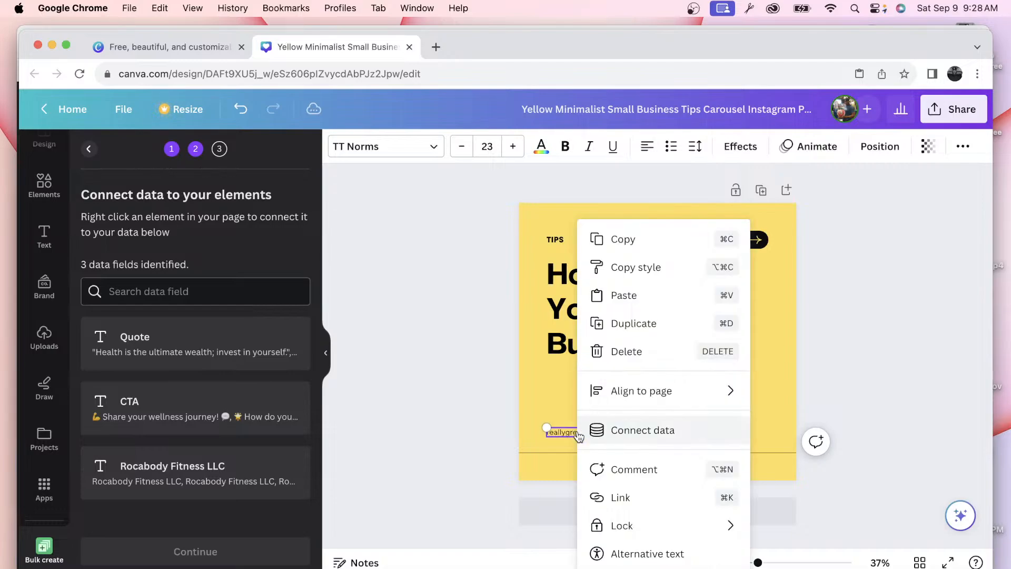
pyautogui.click(639, 432)
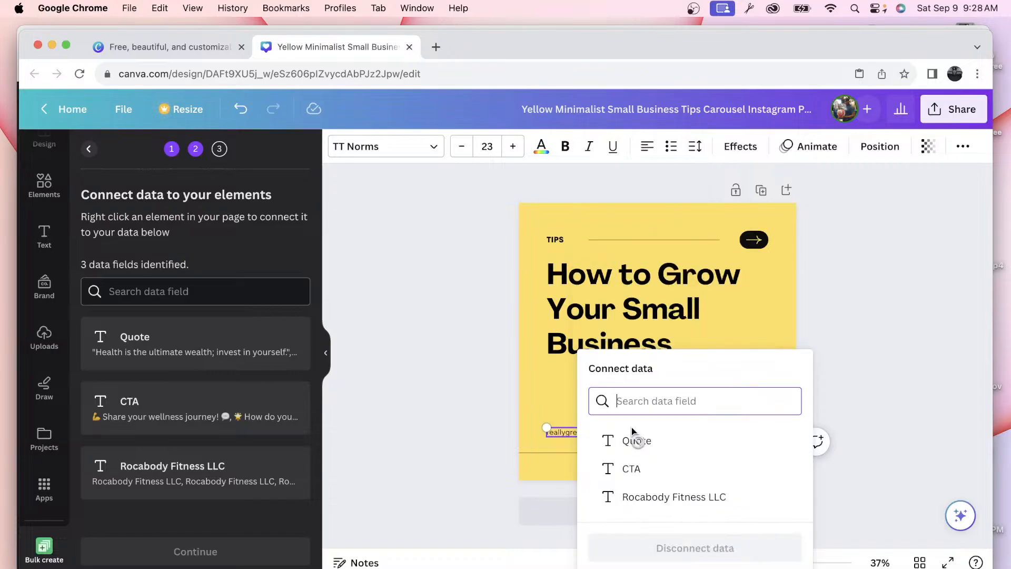
pyautogui.click(633, 497)
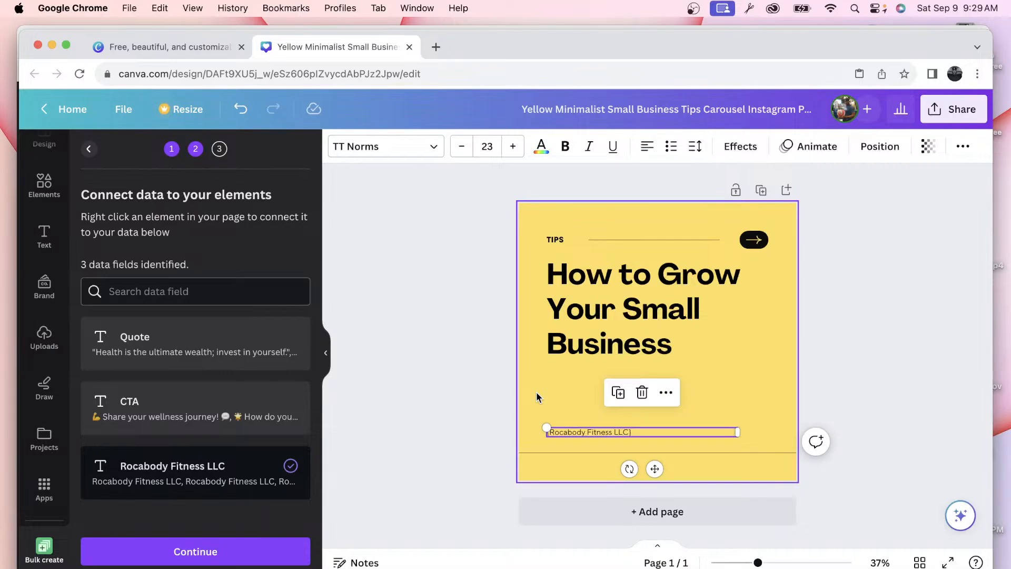
pyautogui.hotkey('ctrl', 'Up')
pyautogui.click(417, 430)
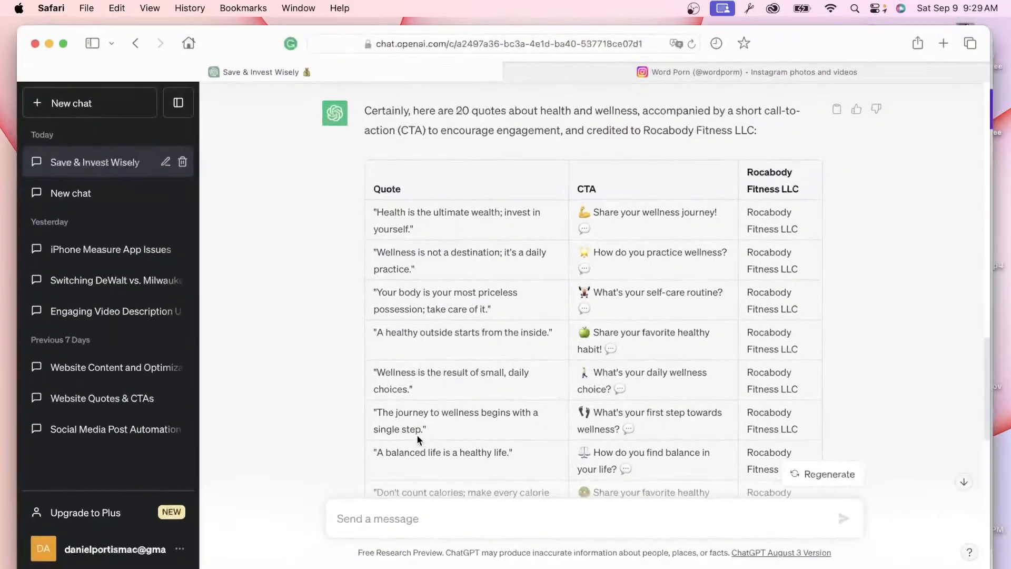
pyautogui.scroll(5, 453, 405)
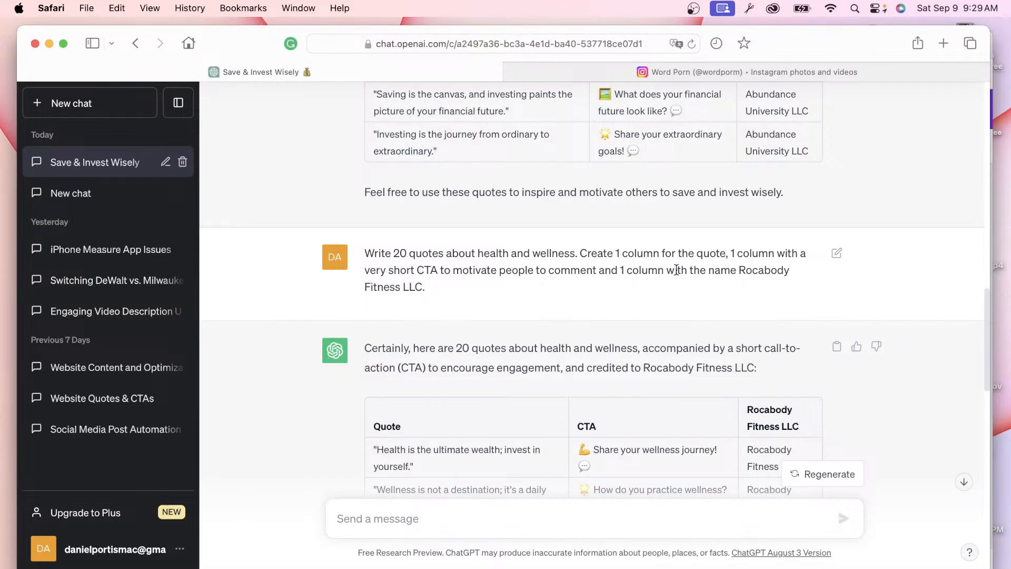
pyautogui.moveTo(706, 270); pyautogui.dragTo(748, 276)
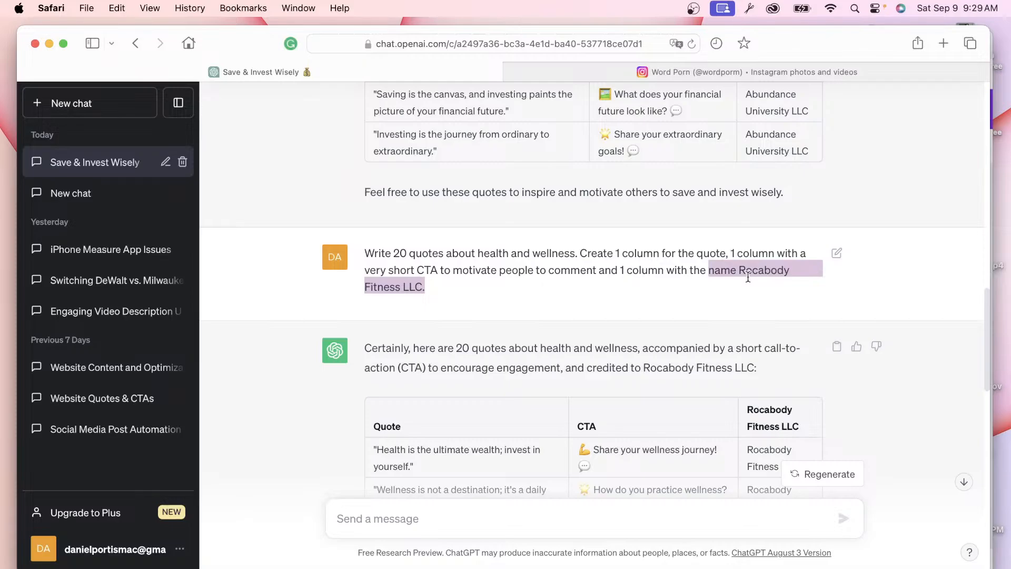
pyautogui.click(681, 289)
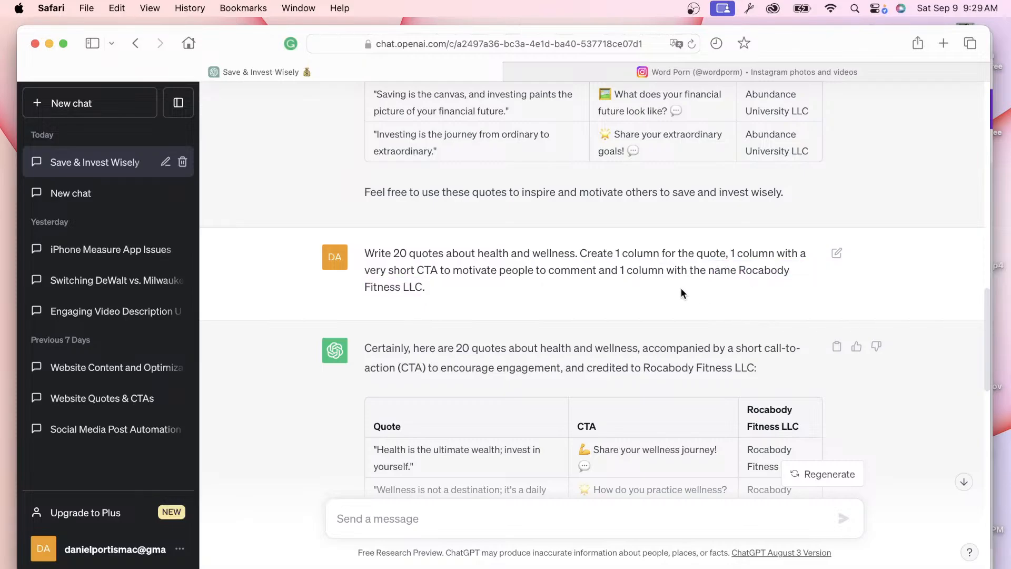
pyautogui.hotkey('ctrl', 'Up')
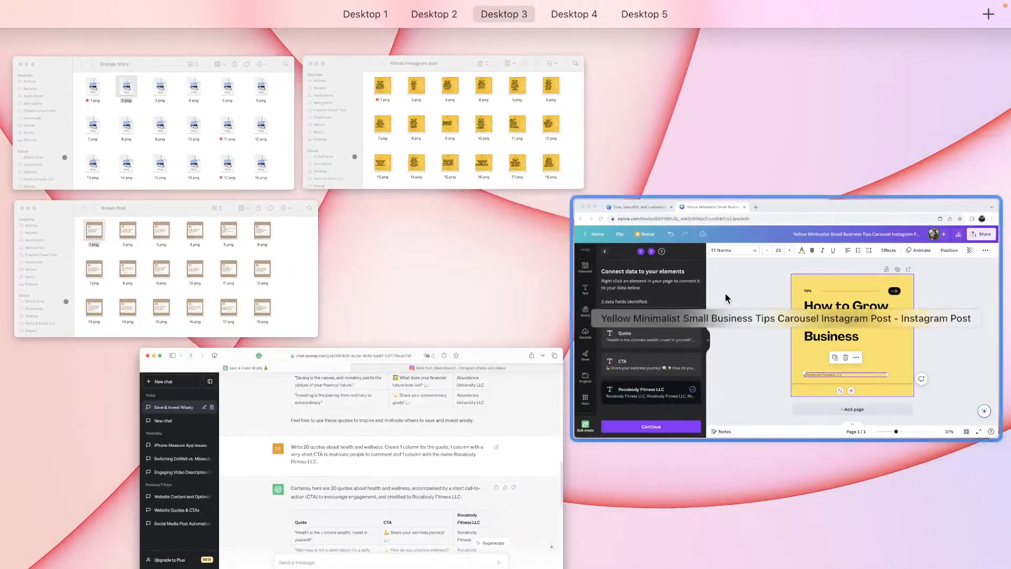
pyautogui.click(725, 293)
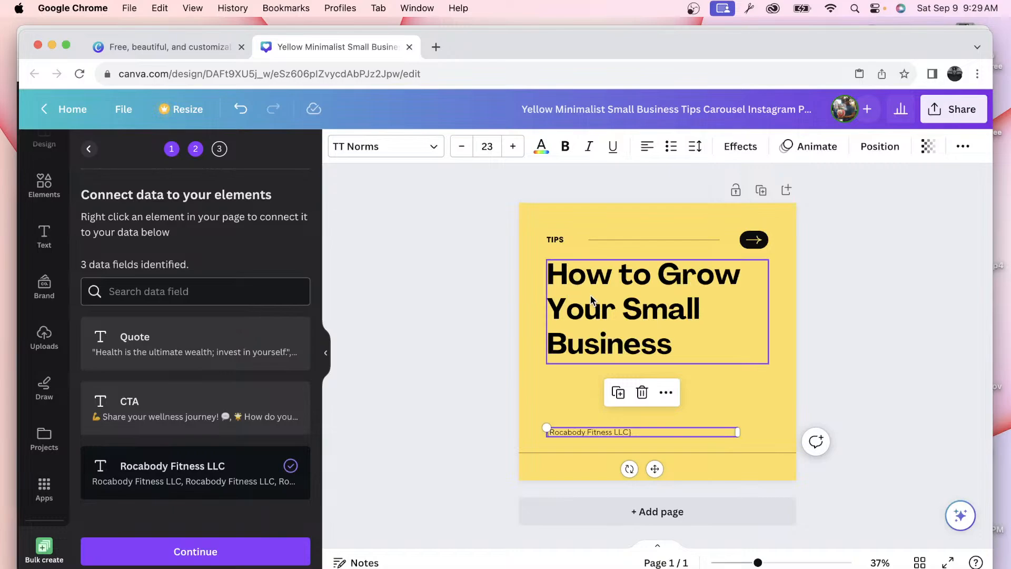
# Step: Try Londrina Solid, Calistoga, Schoolbell, Anton, Architype Aubette, Archivo Black and Arial Regular on the headline
pyautogui.doubleClick(615, 327)
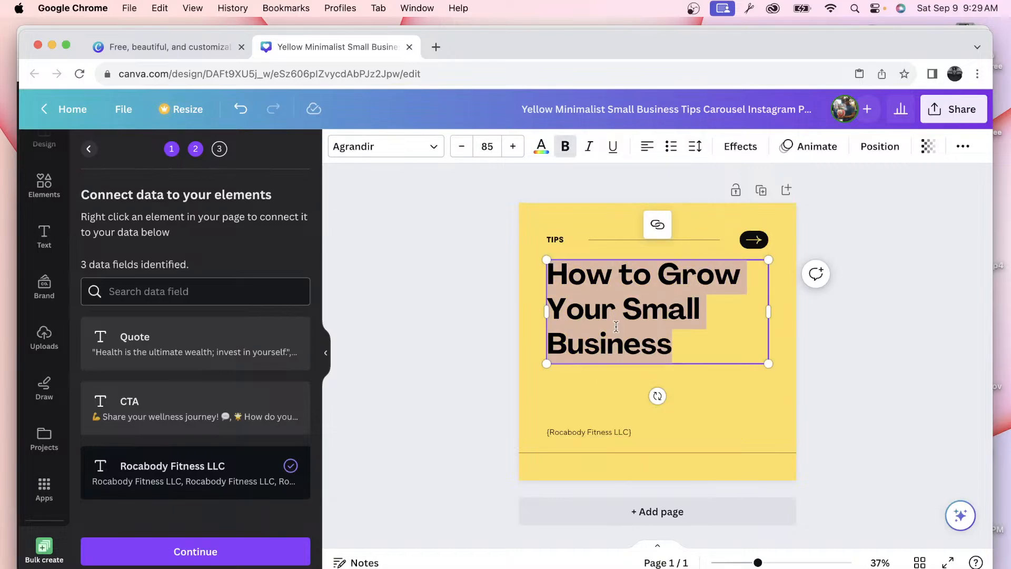
pyautogui.click(432, 148)
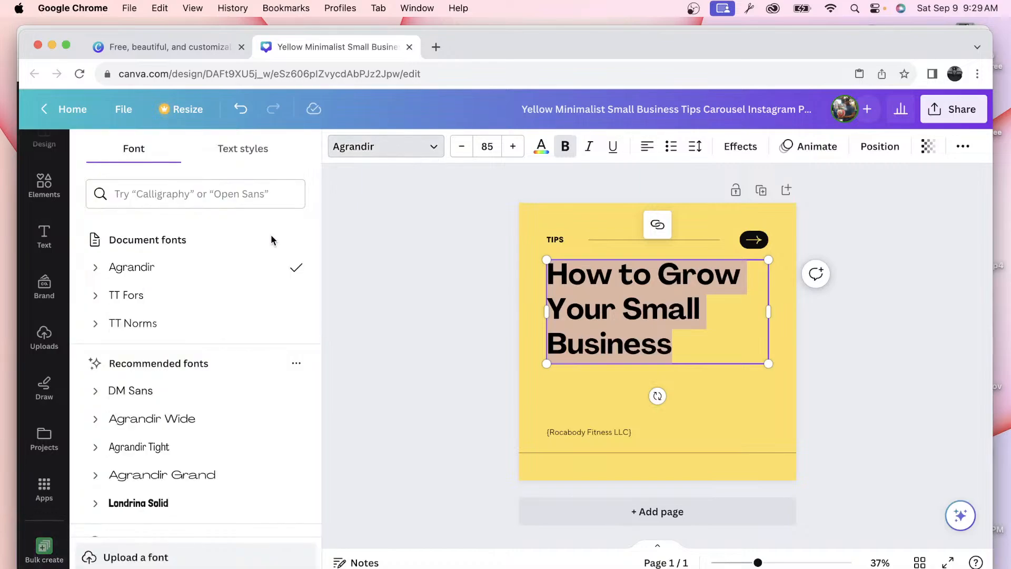
pyautogui.scroll(-3, 192, 343)
pyautogui.click(154, 428)
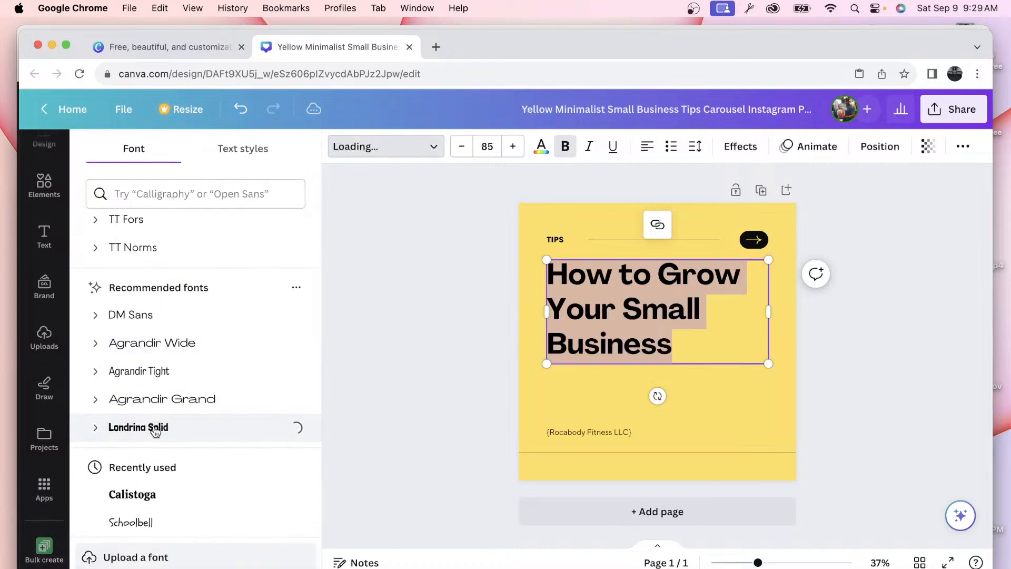
pyautogui.scroll(-5, 155, 429)
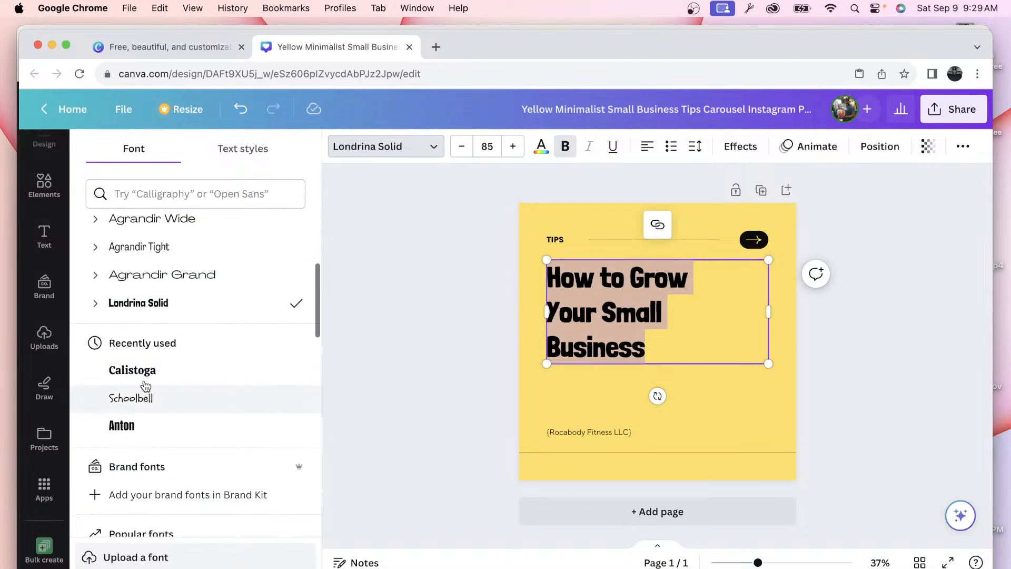
pyautogui.click(146, 372)
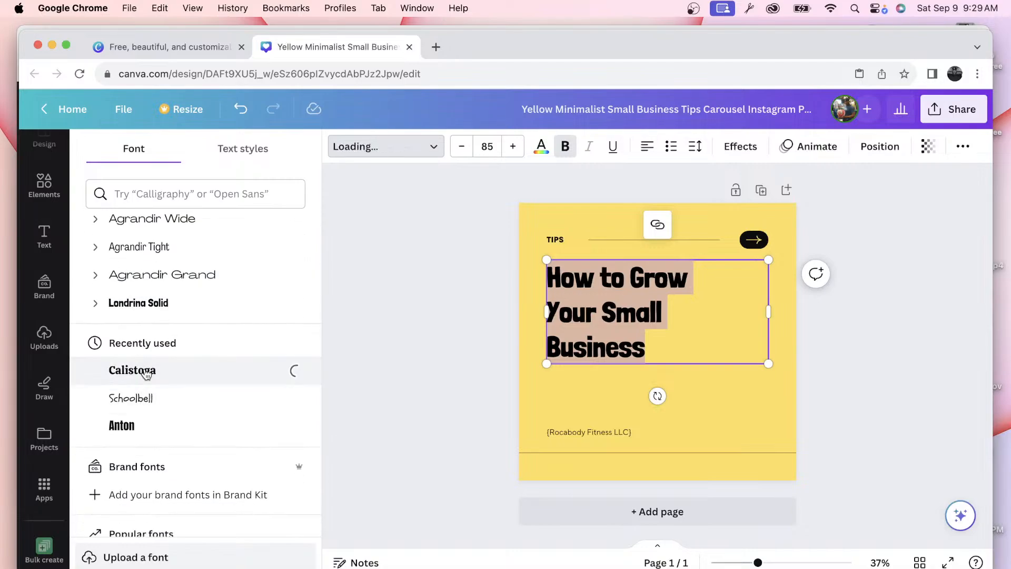
pyautogui.click(141, 406)
pyautogui.scroll(-7, 139, 421)
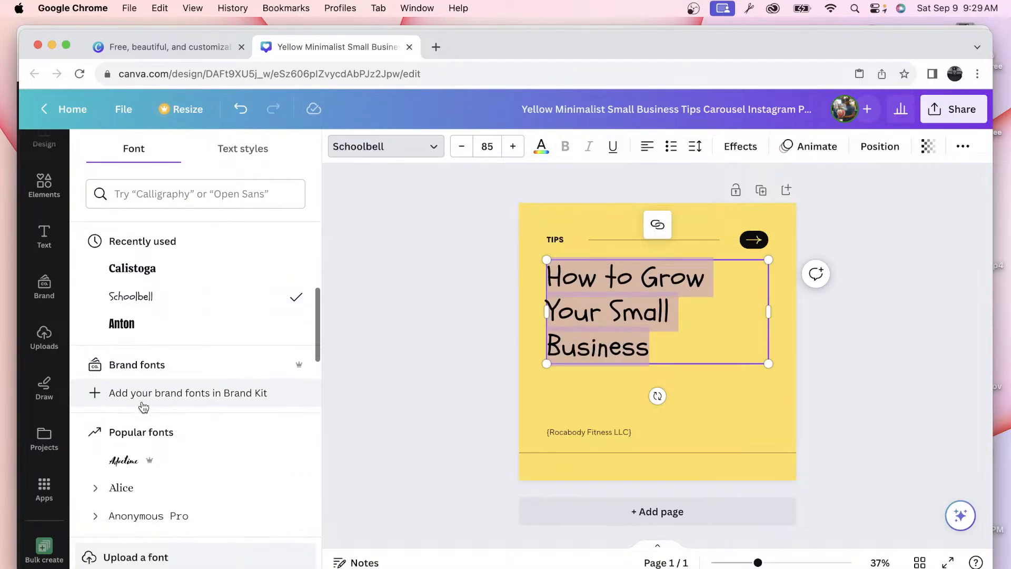
pyautogui.click(133, 462)
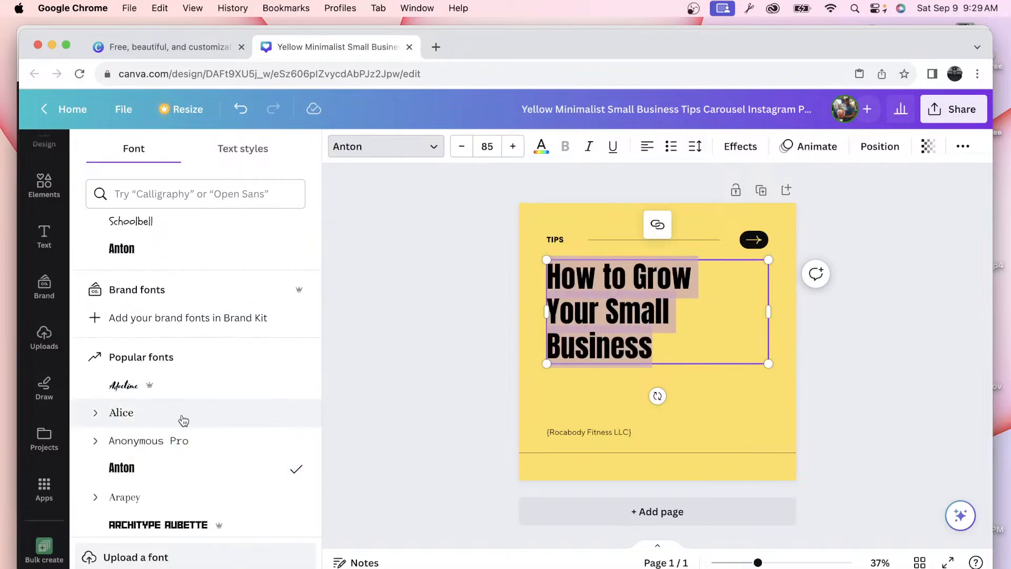
pyautogui.scroll(-4, 179, 421)
pyautogui.click(163, 419)
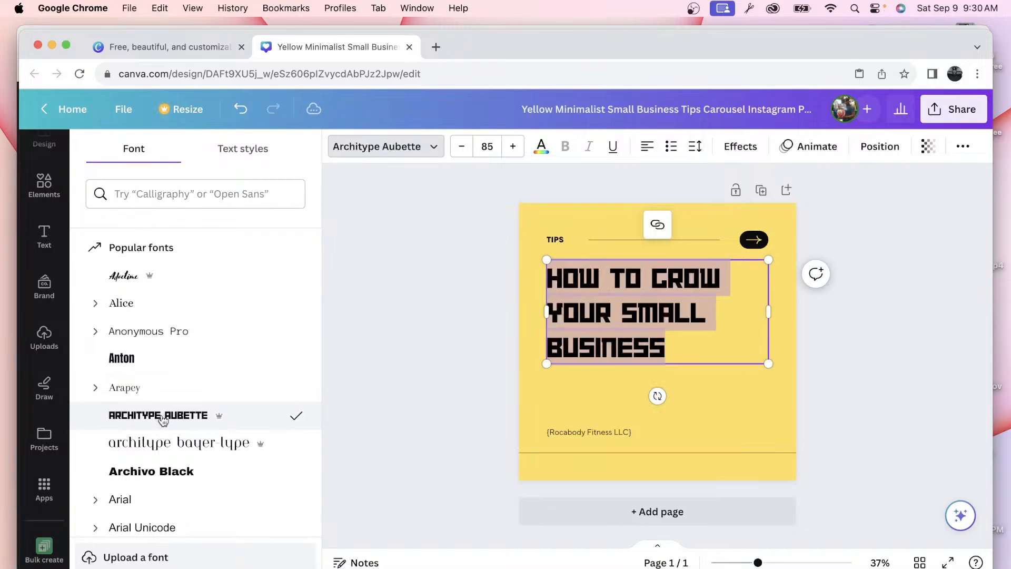
pyautogui.scroll(-4, 162, 419)
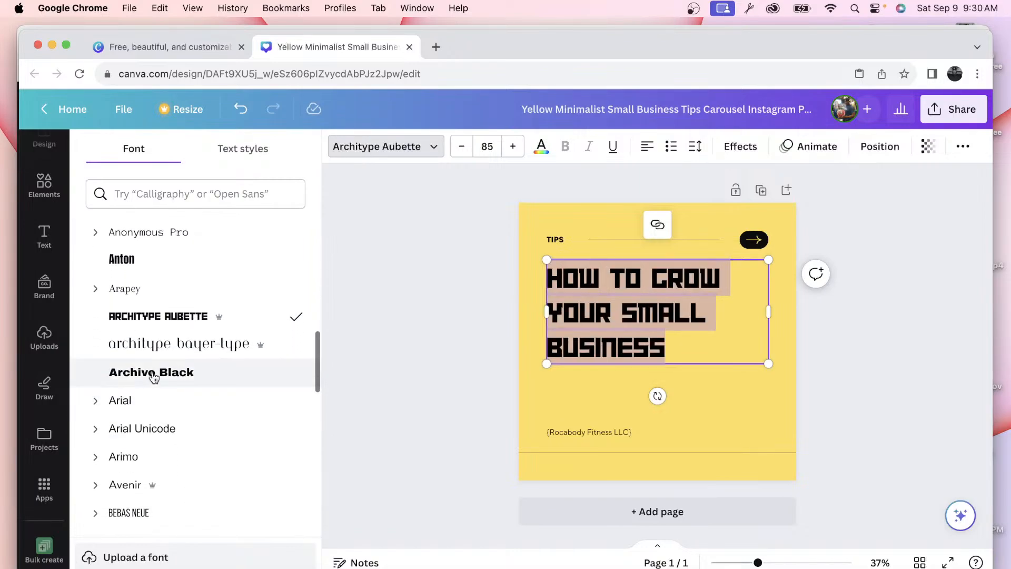
pyautogui.click(152, 375)
pyautogui.scroll(-3, 154, 377)
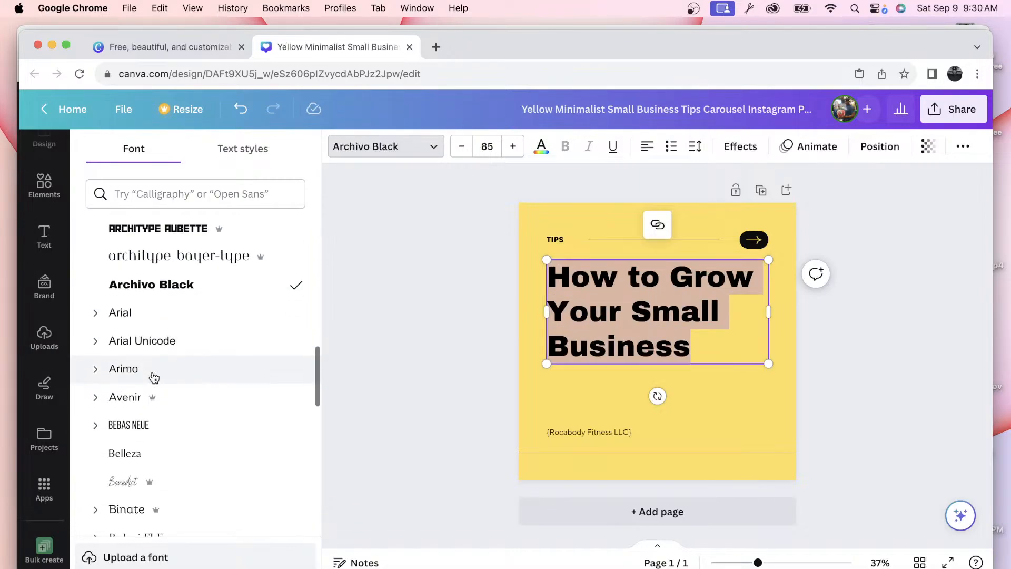
pyautogui.click(97, 316)
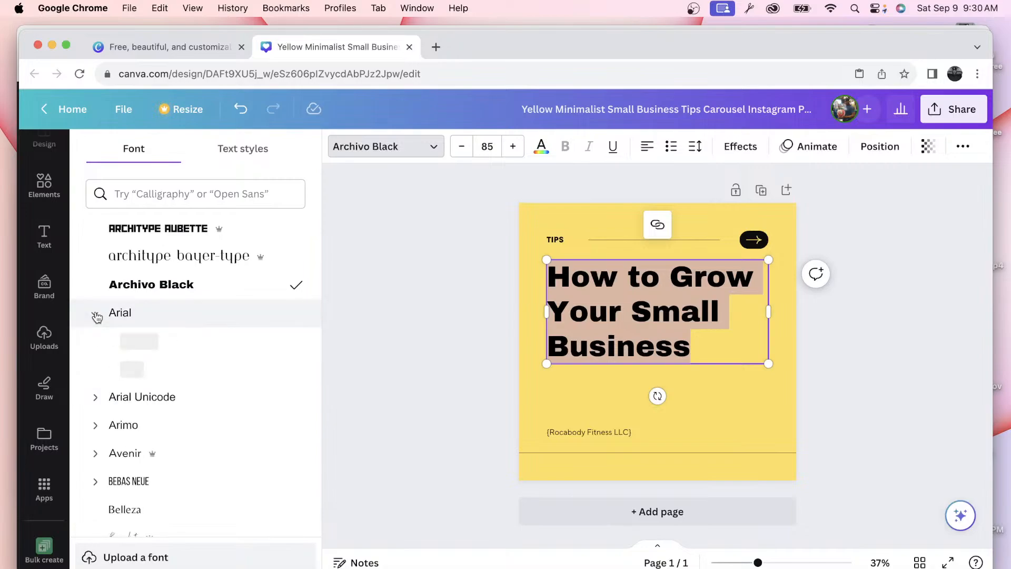
pyautogui.click(150, 345)
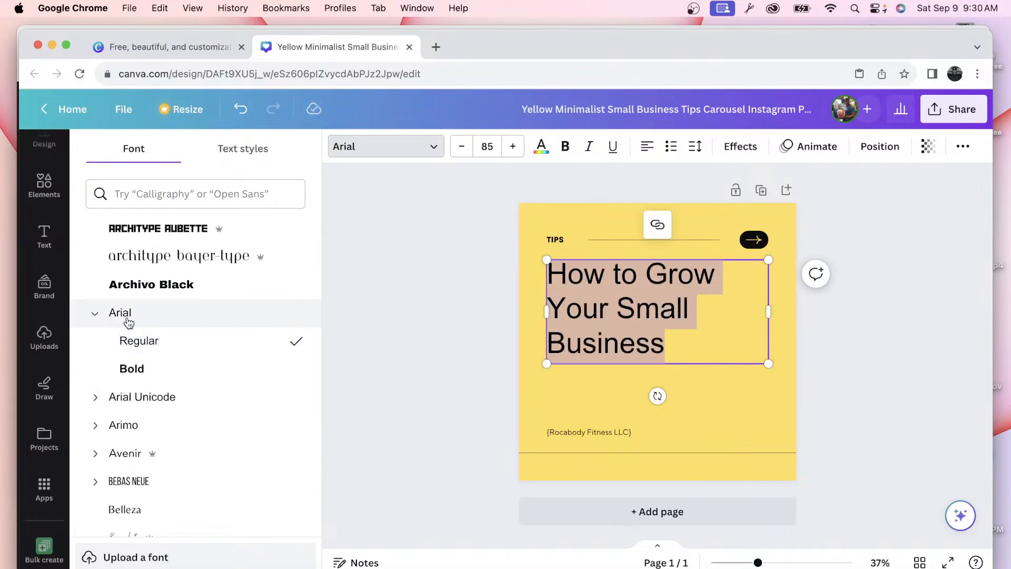
# Step: Try Bukhari Script, Cheque and Horizon, then set the headline font to Impact
pyautogui.scroll(-10, 132, 369)
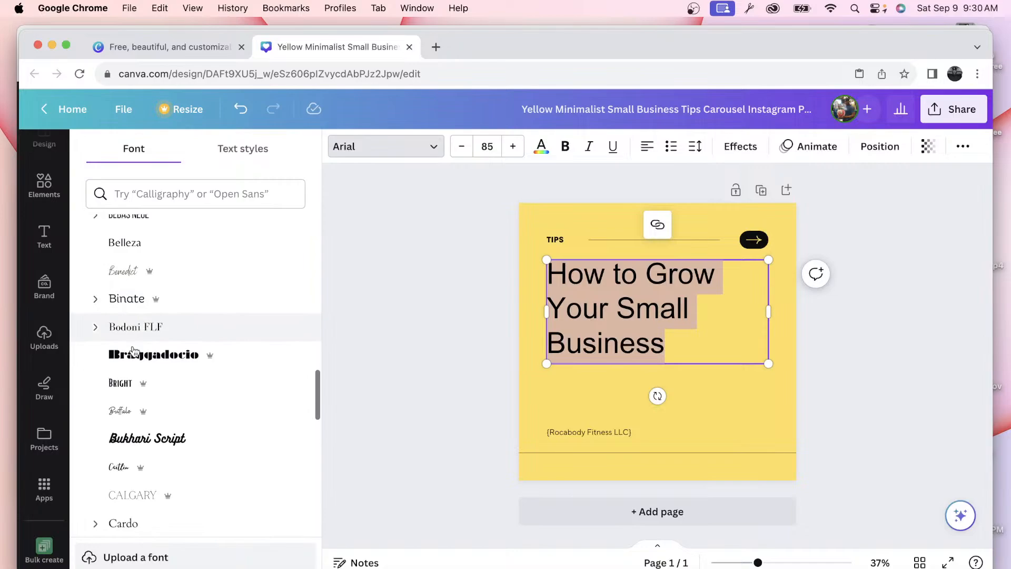
pyautogui.click(132, 429)
pyautogui.scroll(-5, 131, 426)
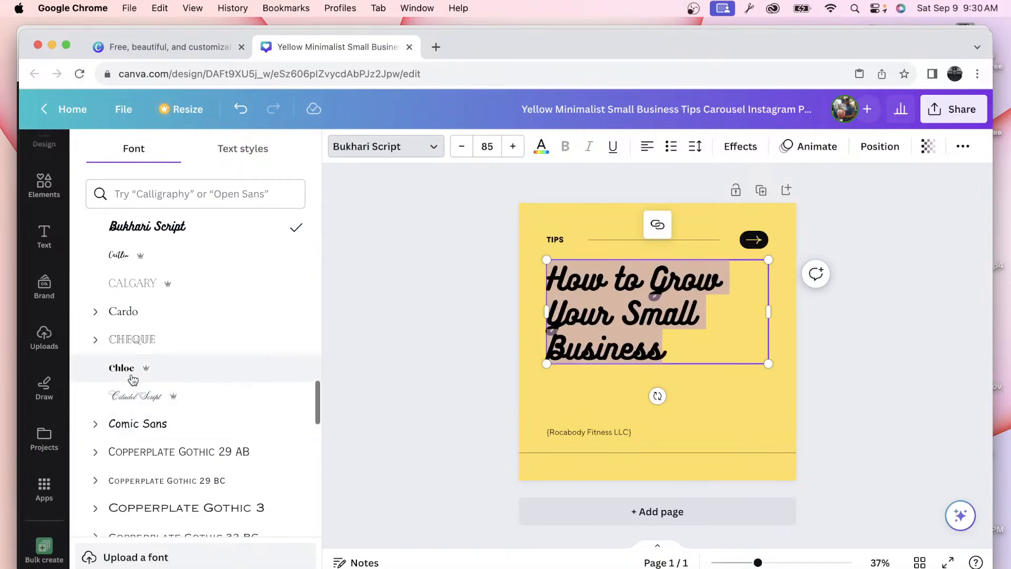
pyautogui.click(94, 340)
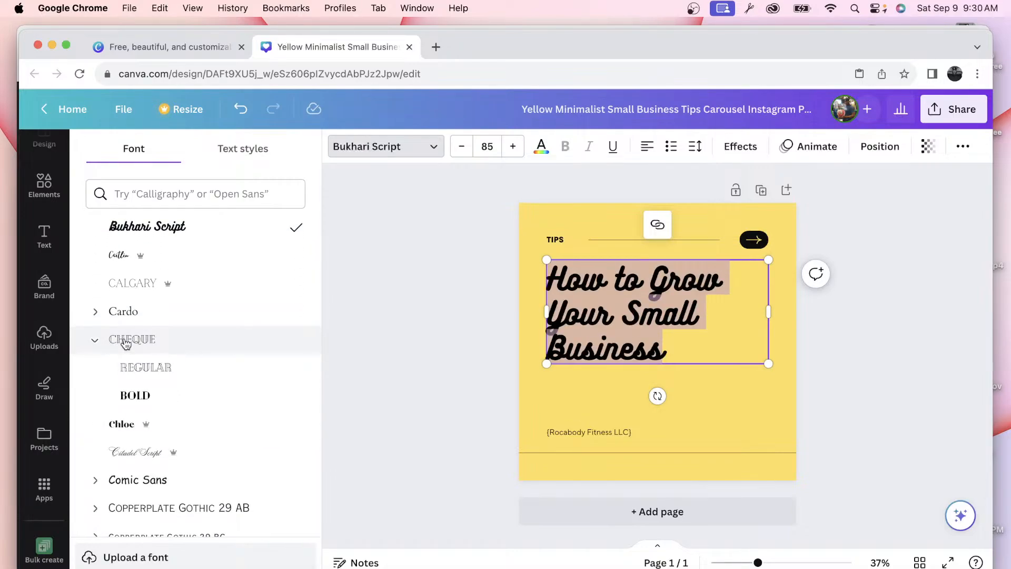
pyautogui.click(126, 342)
pyautogui.scroll(-6, 145, 339)
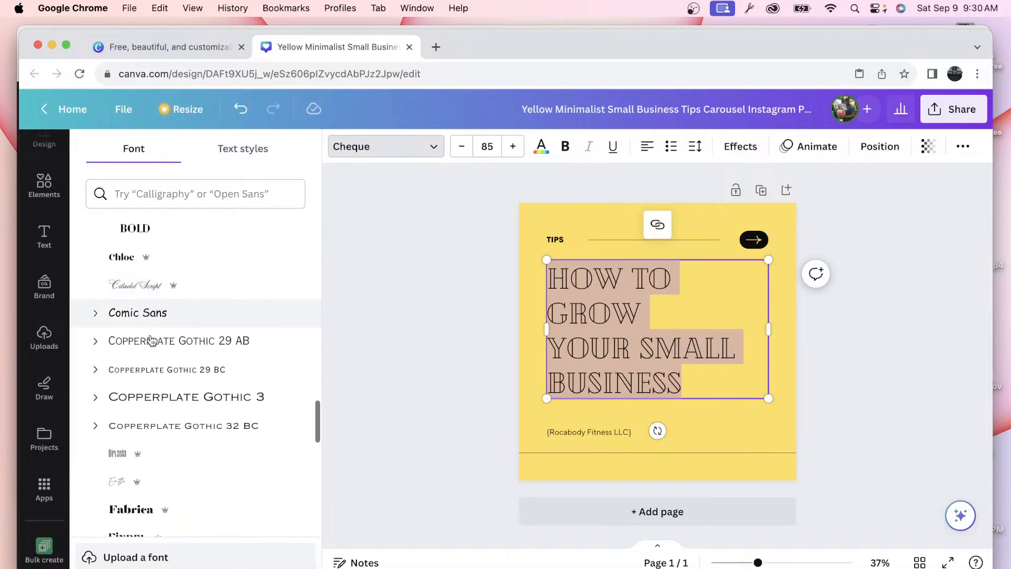
pyautogui.scroll(-3, 132, 416)
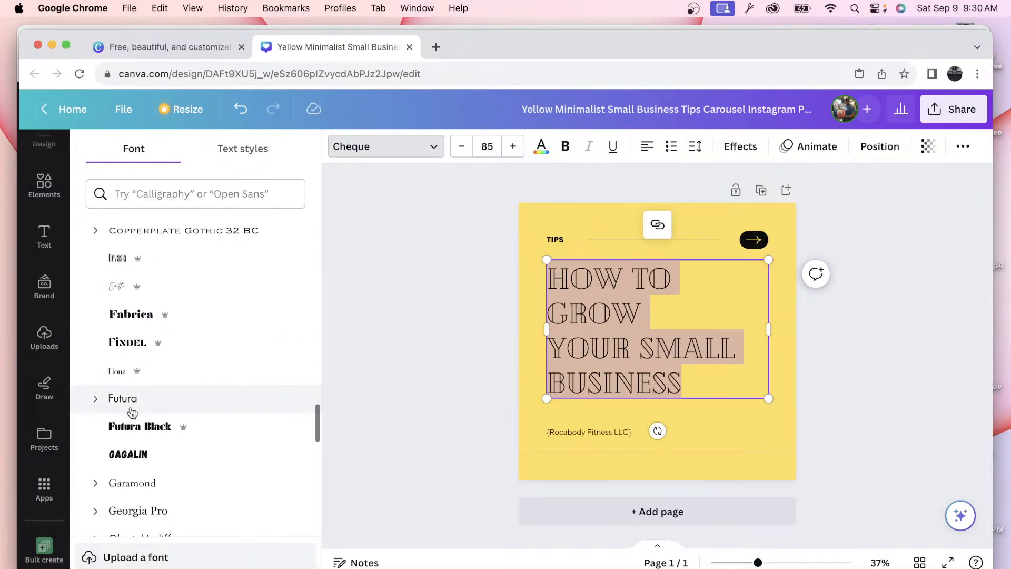
pyautogui.scroll(-3, 135, 429)
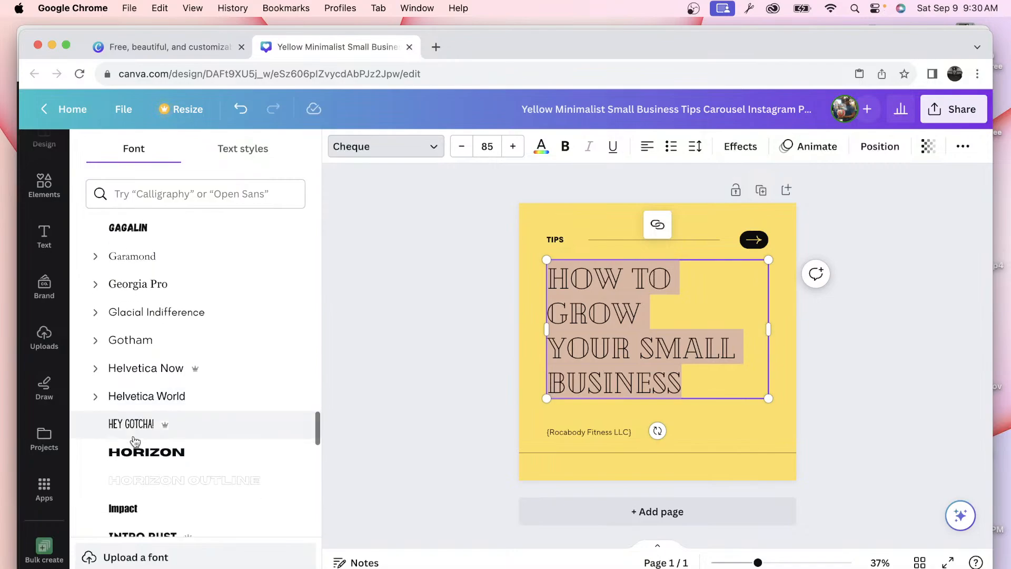
pyautogui.click(133, 454)
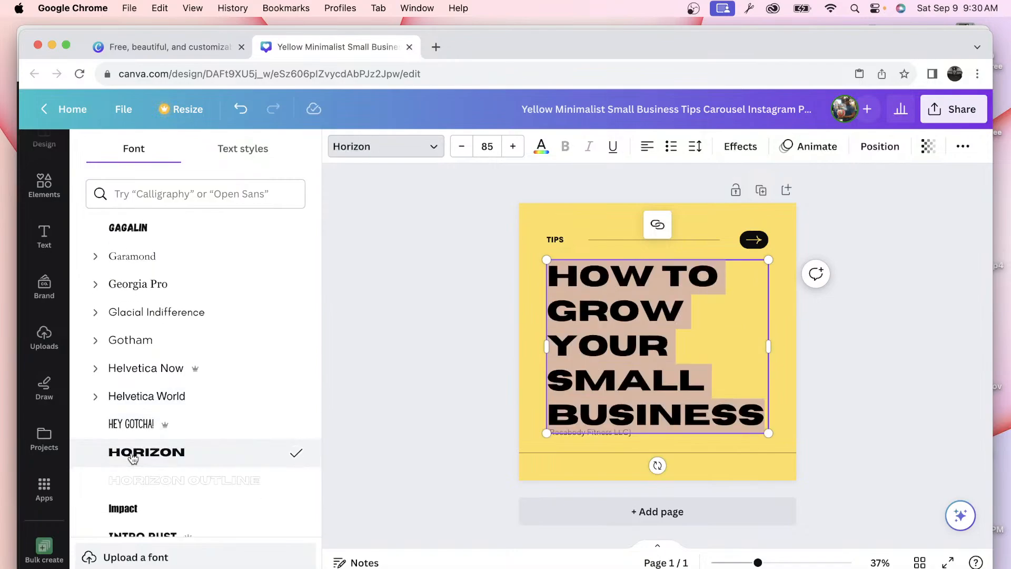
pyautogui.scroll(-3, 204, 408)
pyautogui.click(140, 380)
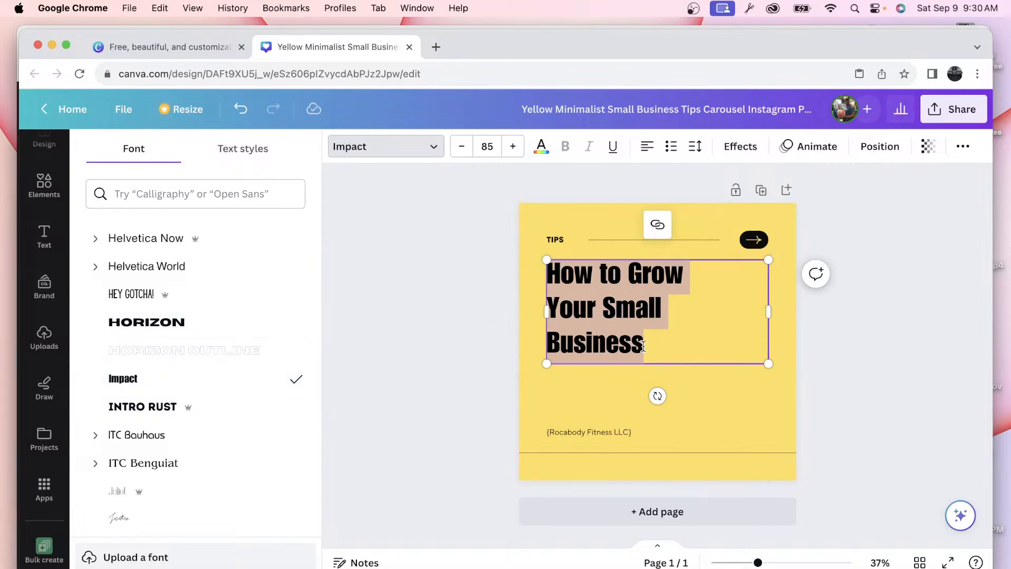
# Step: Shrink the heading and place a smaller duplicate just above the Rocabody Fitness LLC line
pyautogui.click(758, 396)
pyautogui.click(704, 346)
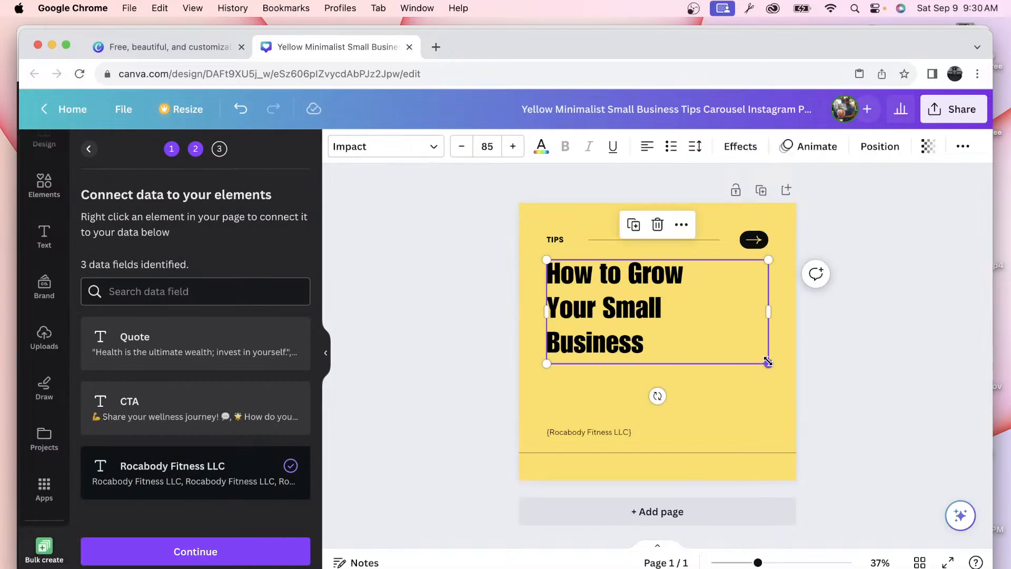
pyautogui.moveTo(768, 362); pyautogui.dragTo(739, 321)
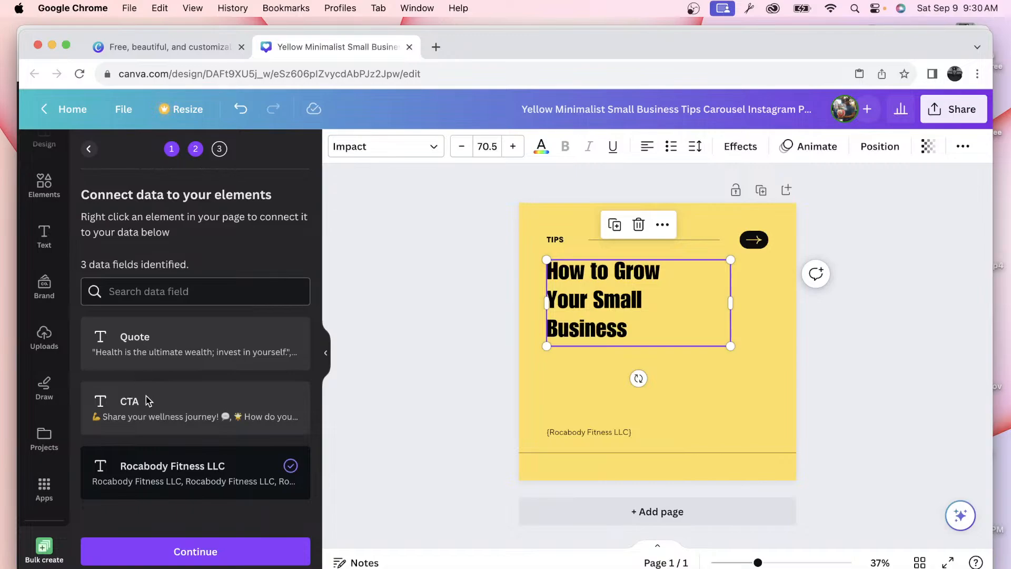
pyautogui.click(613, 225)
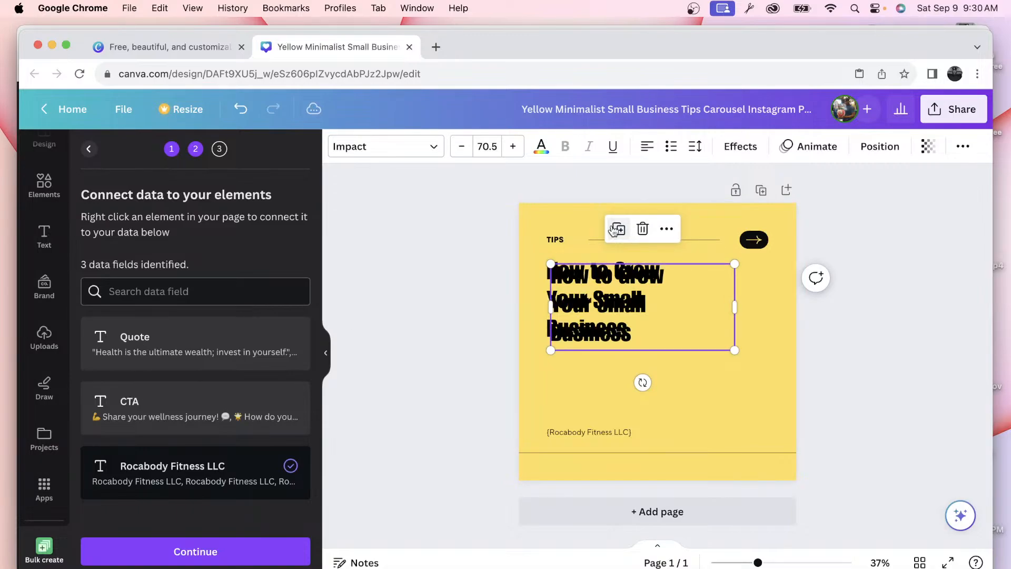
pyautogui.moveTo(598, 302); pyautogui.dragTo(589, 376)
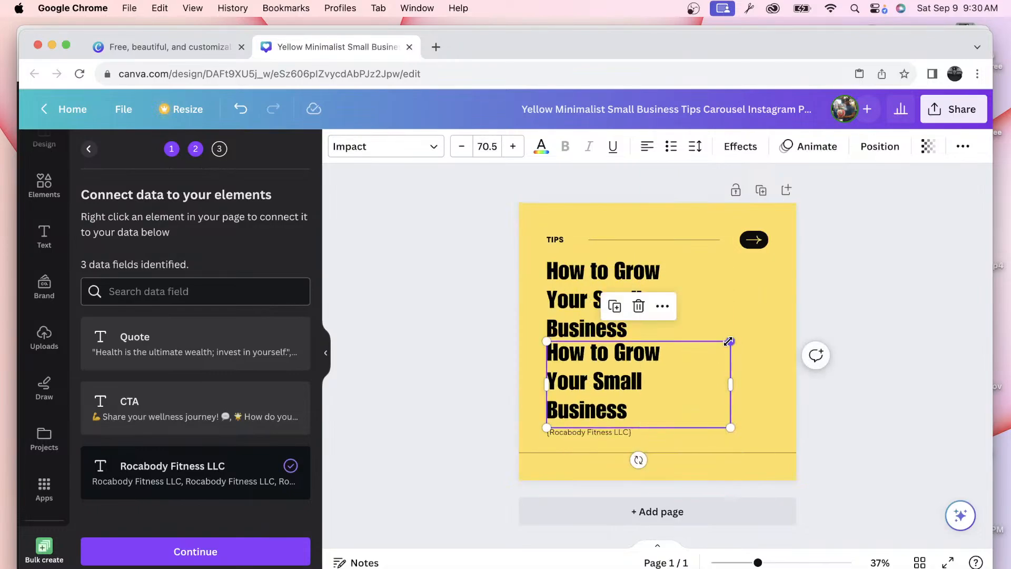
pyautogui.moveTo(728, 341); pyautogui.dragTo(691, 360)
pyautogui.moveTo(599, 392); pyautogui.dragTo(628, 388)
# Step: Shrink the top heading to size 53.9 and shift it up and right
pyautogui.click(608, 326)
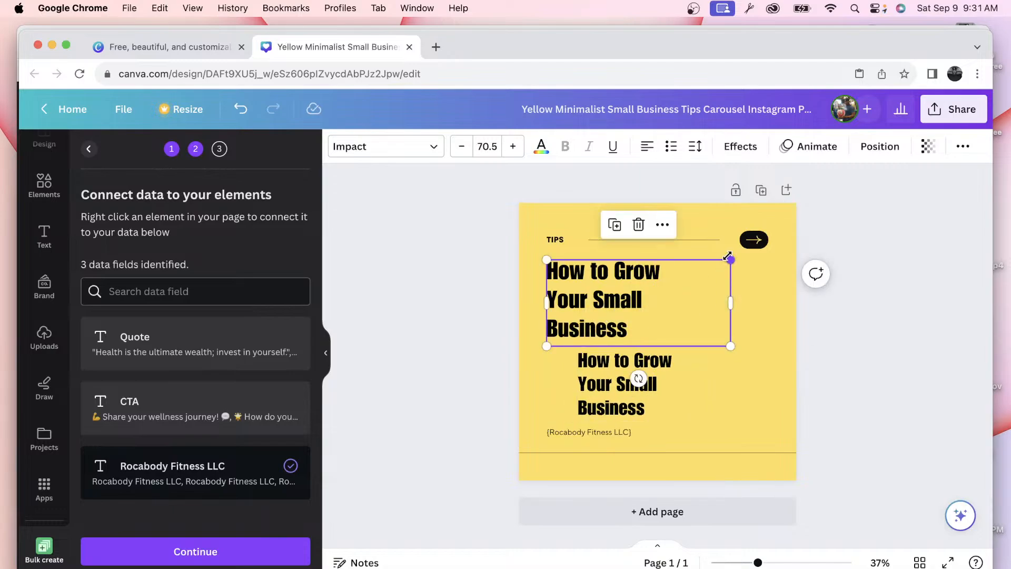
pyautogui.moveTo(728, 257); pyautogui.dragTo(686, 277)
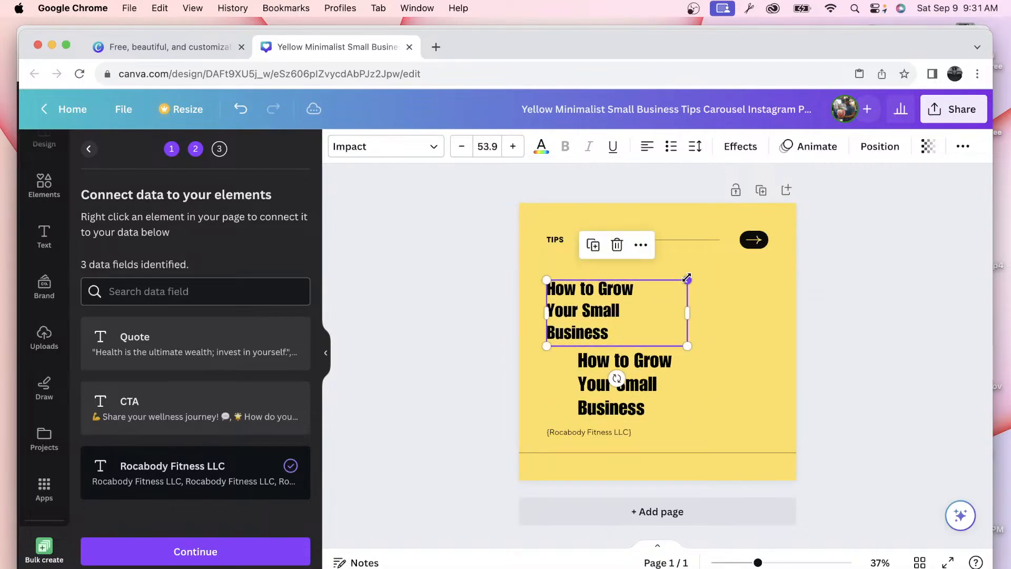
pyautogui.moveTo(607, 311); pyautogui.dragTo(632, 300)
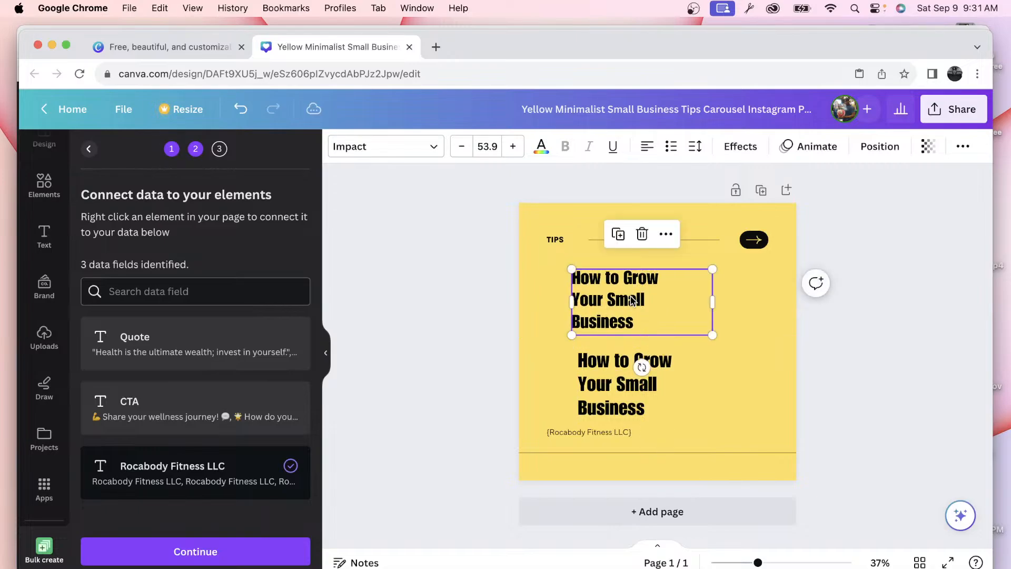
pyautogui.hotkey('ctrl', 'Up')
pyautogui.click(402, 424)
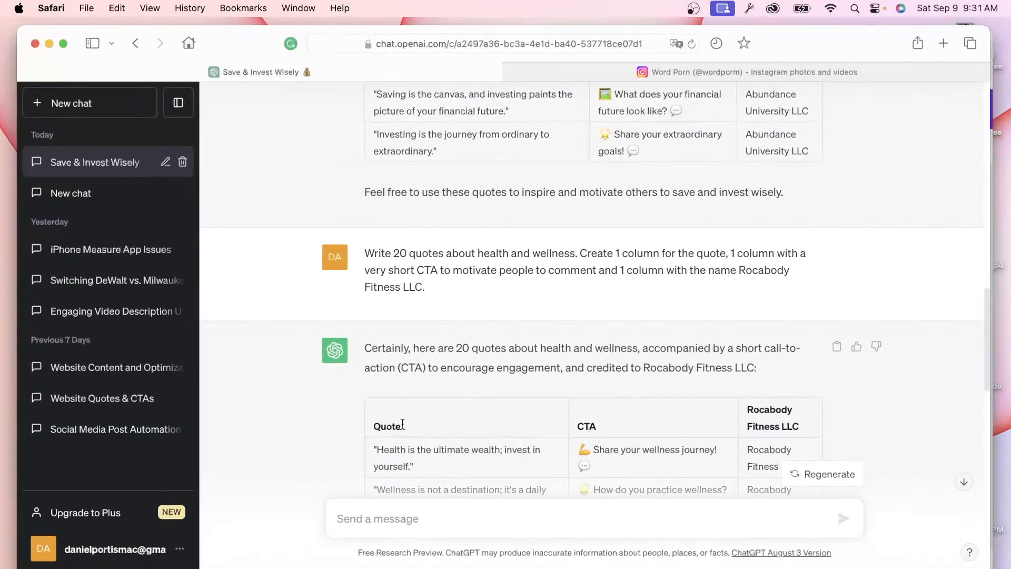
pyautogui.scroll(-15, 458, 348)
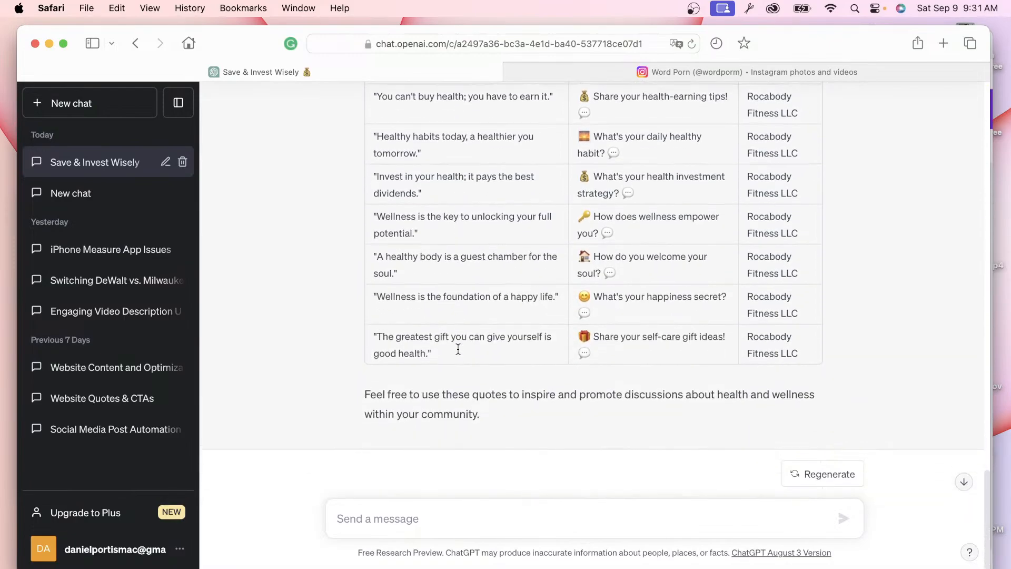
pyautogui.scroll(20, 458, 349)
pyautogui.scroll(-4, 458, 348)
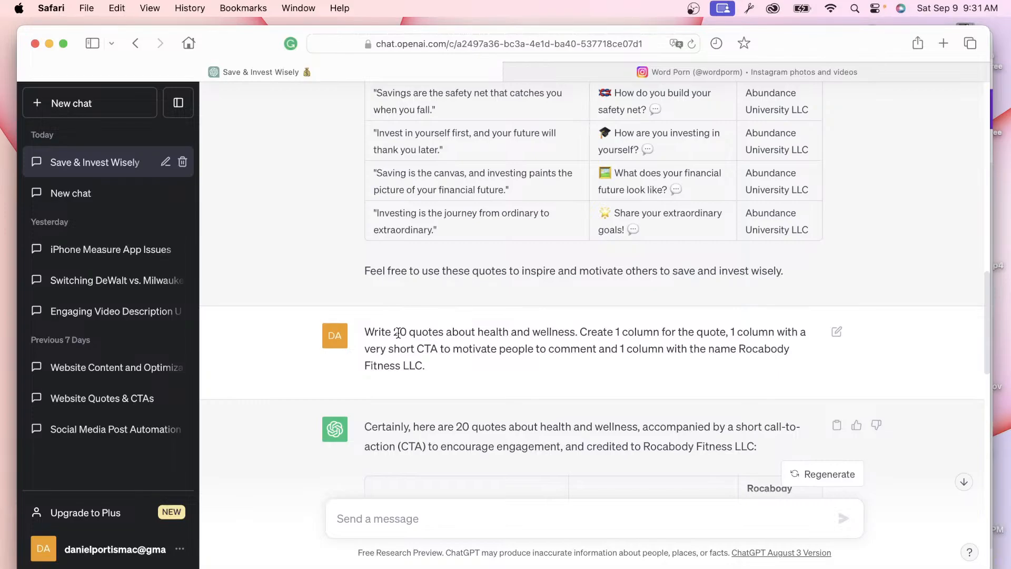
pyautogui.hotkey('ctrl', 'Up')
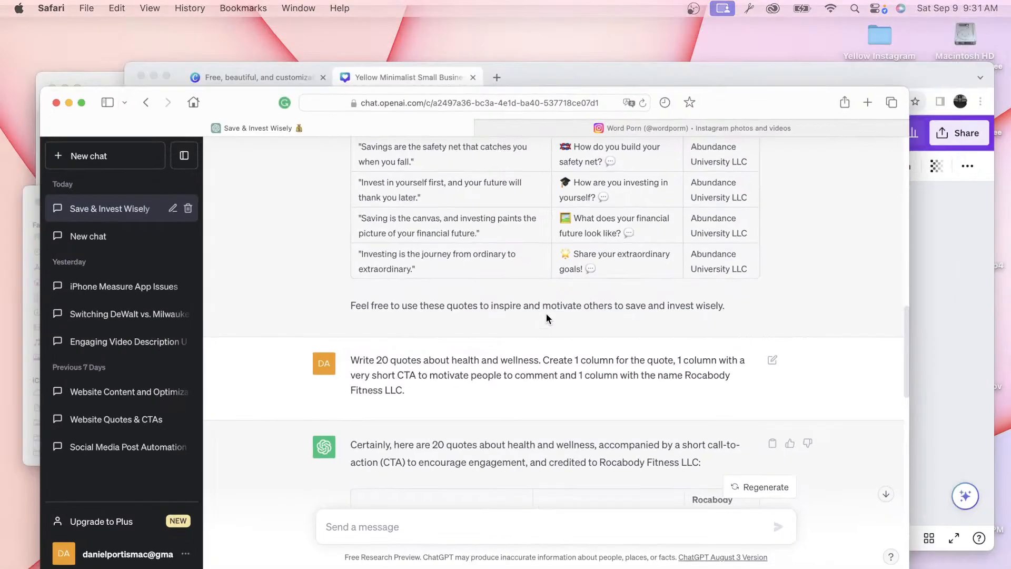
pyautogui.click(705, 329)
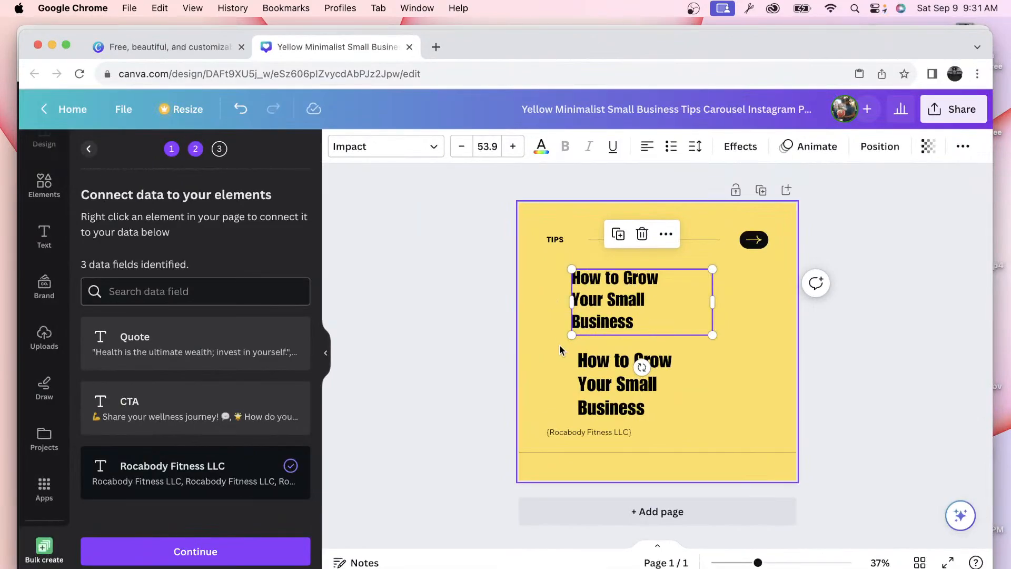
# Step: Connect the top heading to the Quote data field
pyautogui.rightClick(596, 303)
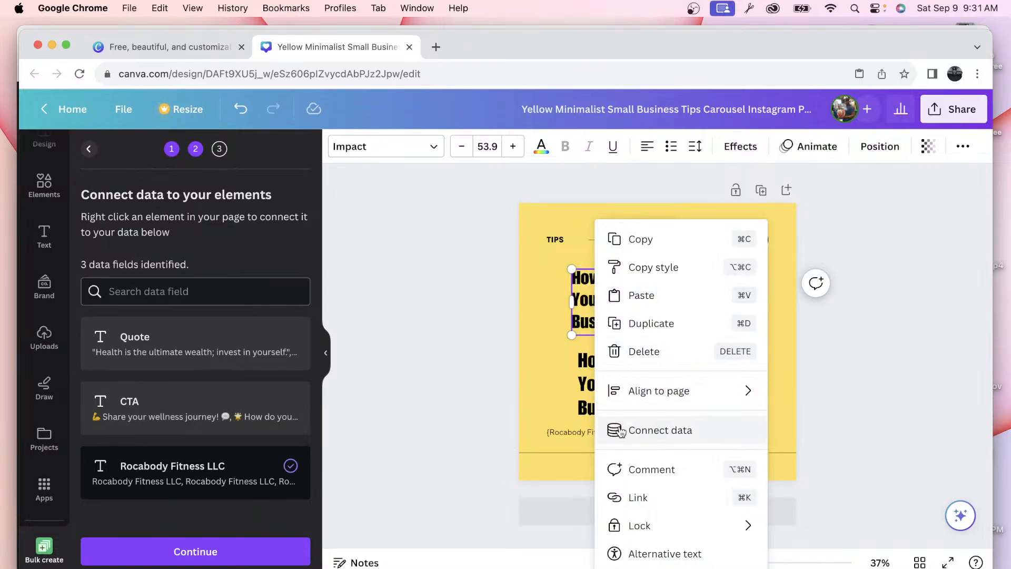
pyautogui.click(622, 432)
pyautogui.click(643, 391)
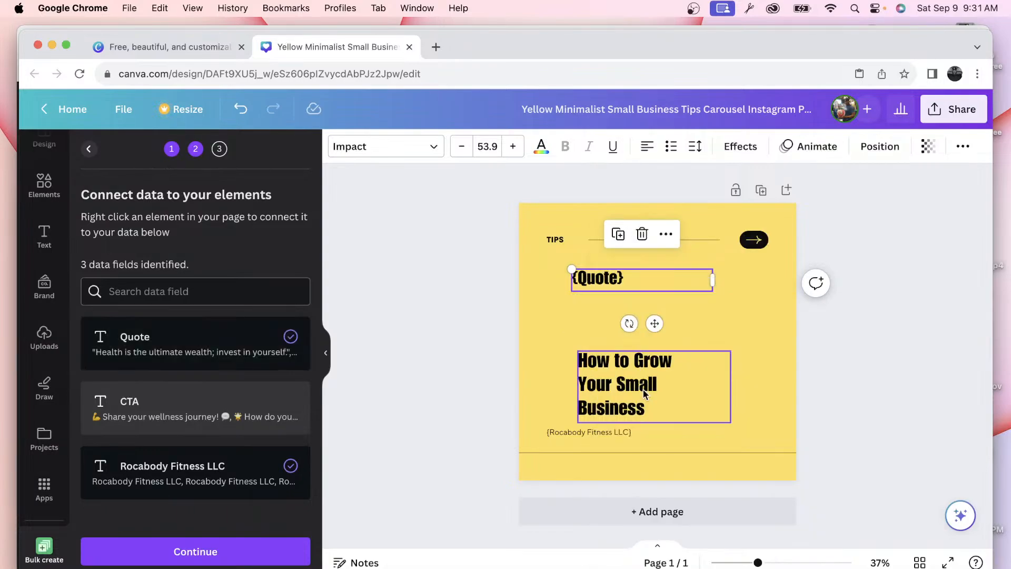
# Step: Connect the lower heading copy to the CTA data field
pyautogui.click(600, 388)
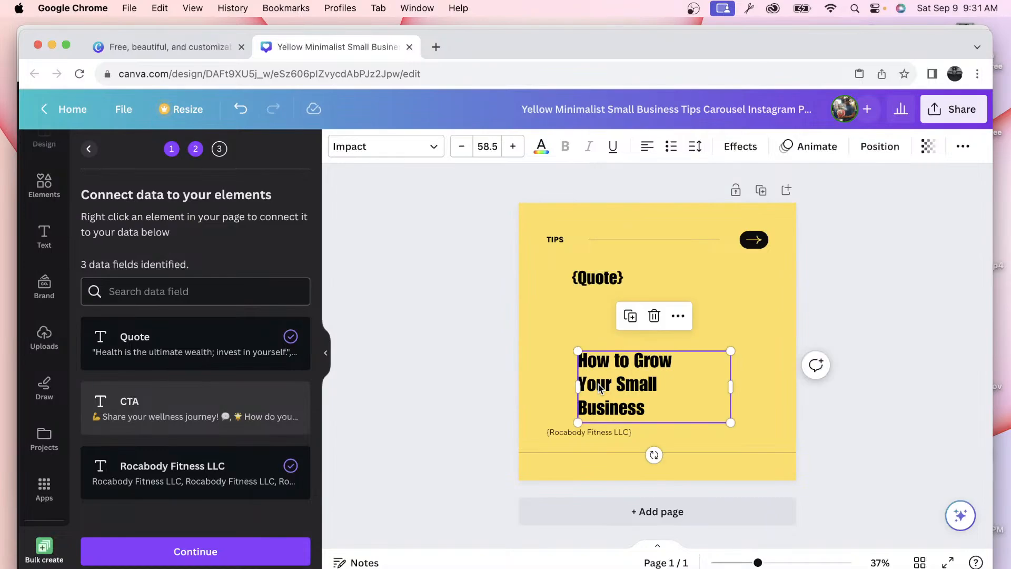
pyautogui.rightClick(601, 388)
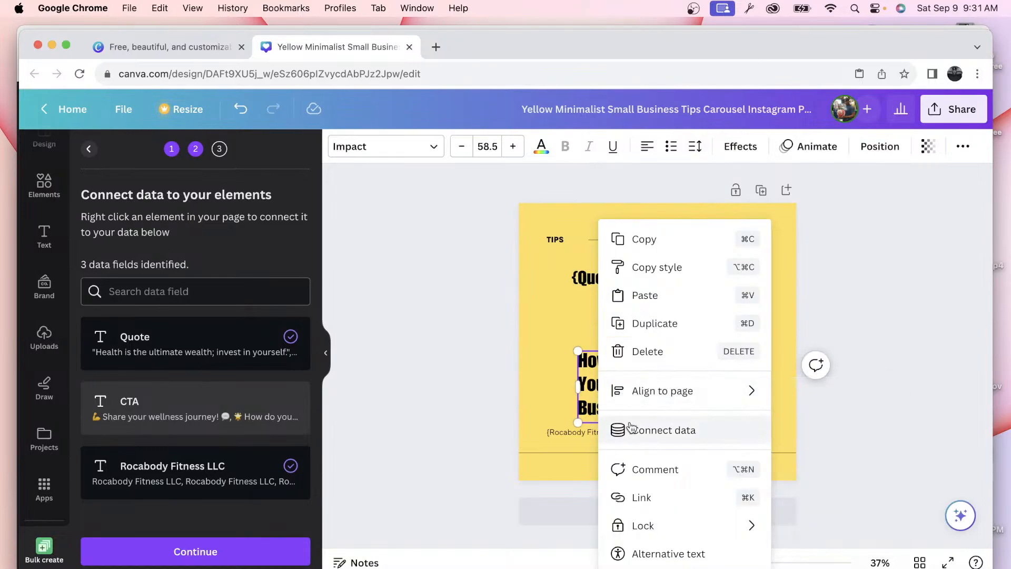
pyautogui.click(618, 428)
pyautogui.click(632, 468)
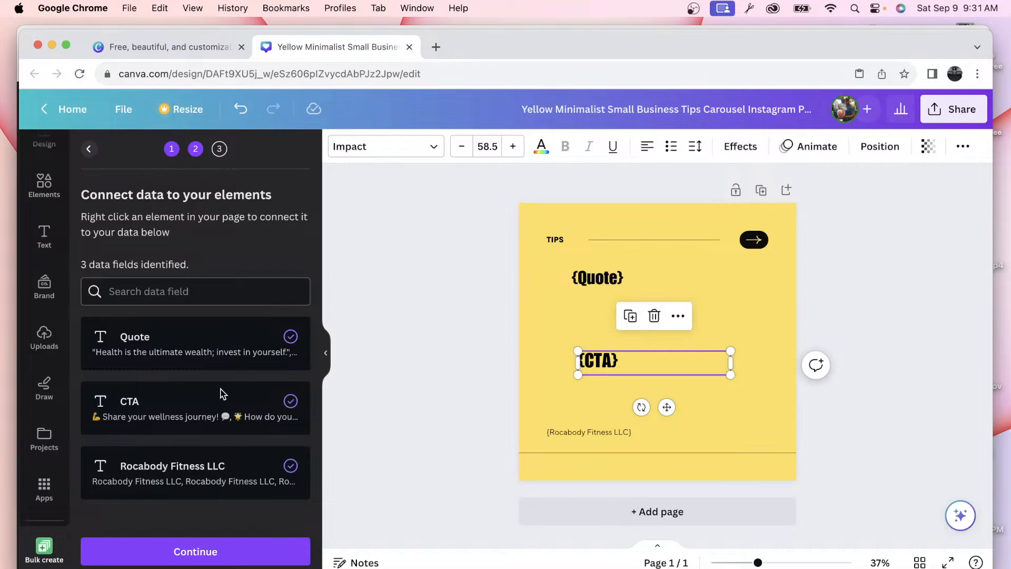
# Step: Continue to Apply data and review the list of all 20 selected quote rows
pyautogui.click(184, 553)
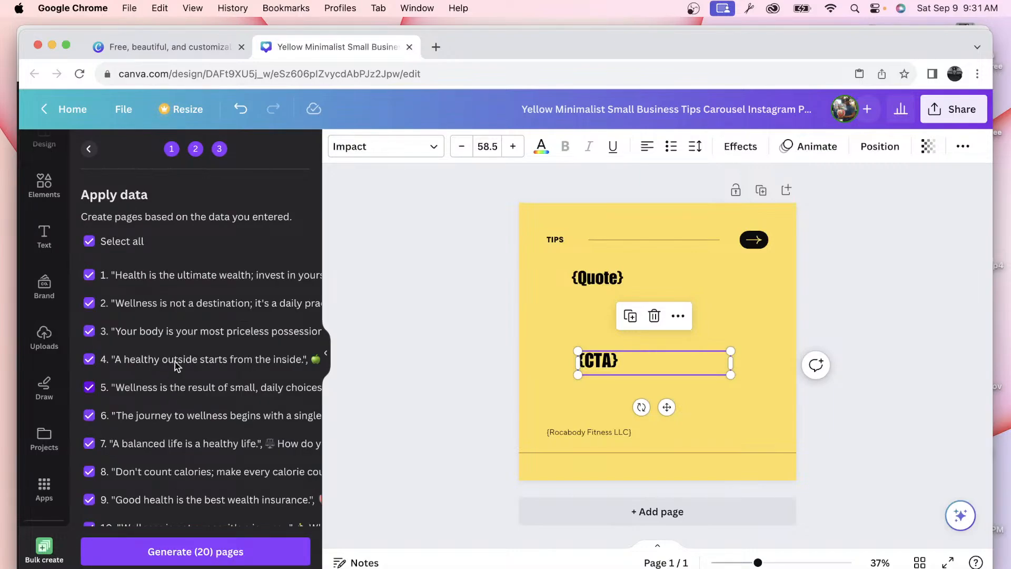
pyautogui.scroll(-5, 180, 328)
pyautogui.scroll(5, 179, 327)
pyautogui.scroll(-6, 154, 281)
pyautogui.scroll(5, 177, 414)
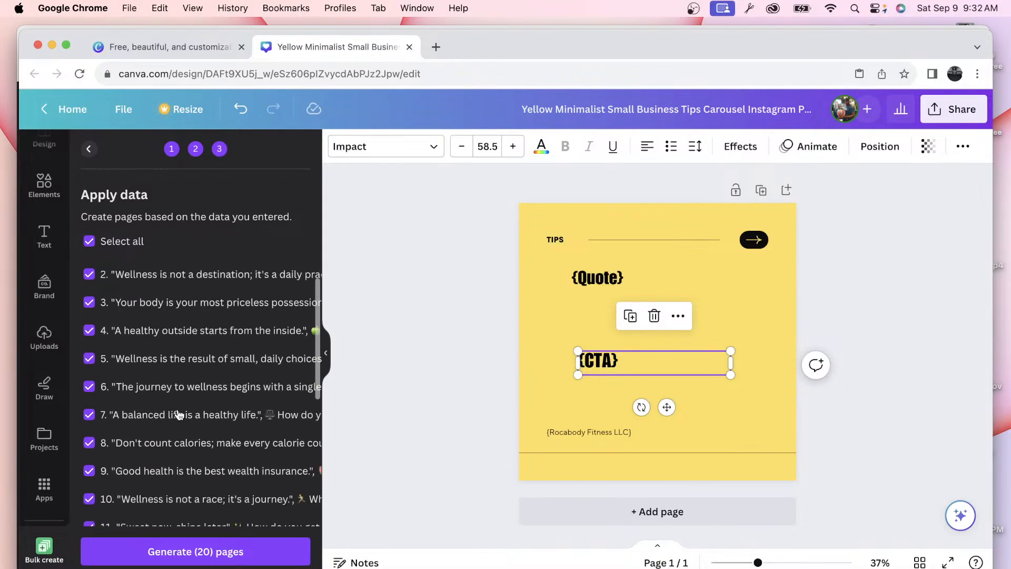
pyautogui.scroll(1, 178, 415)
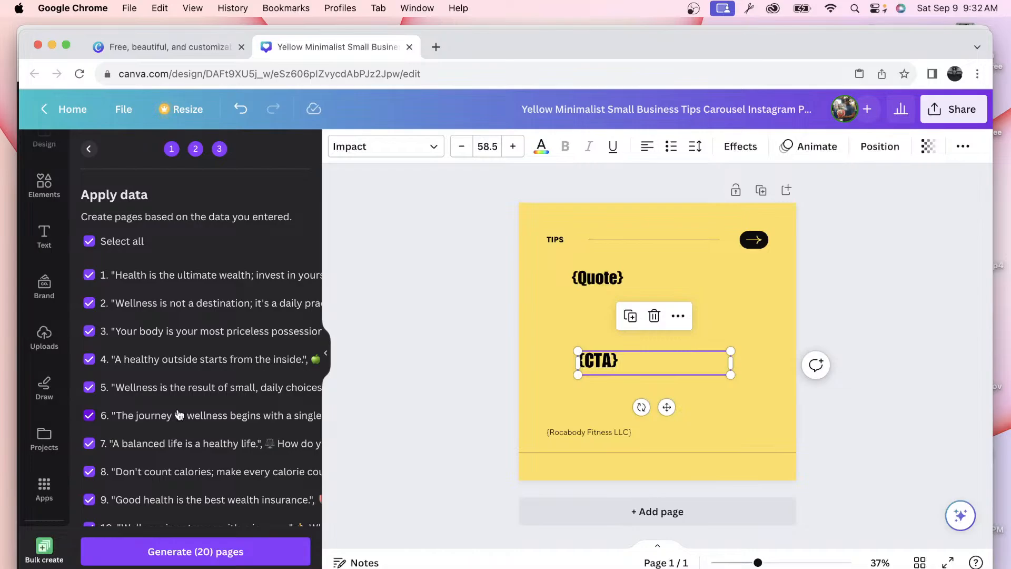
# Step: Check the health-quote table in ChatGPT, then return to the Canva design window
pyautogui.hotkey('ctrl', 'Up')
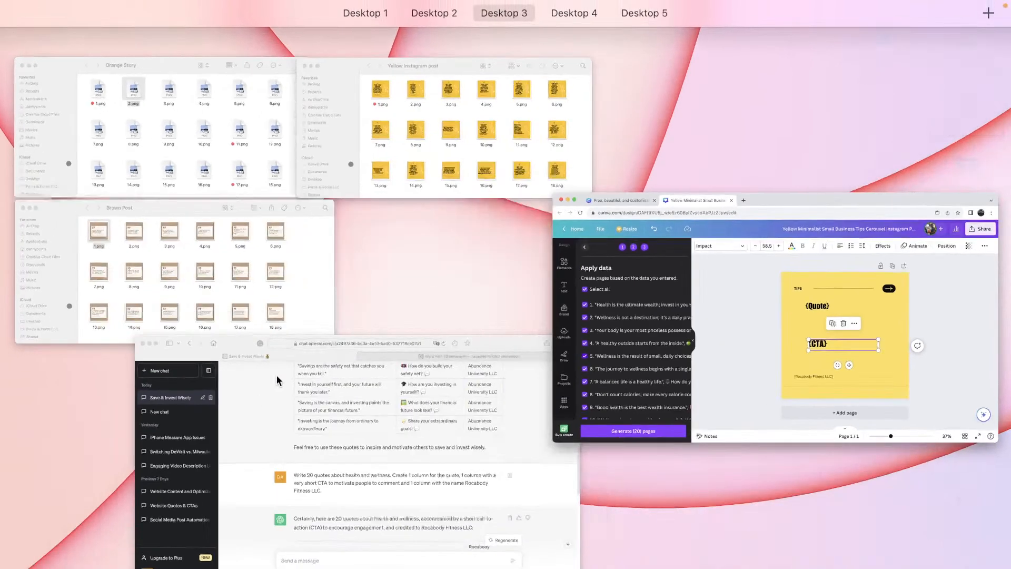
pyautogui.click(370, 431)
pyautogui.scroll(10, 389, 403)
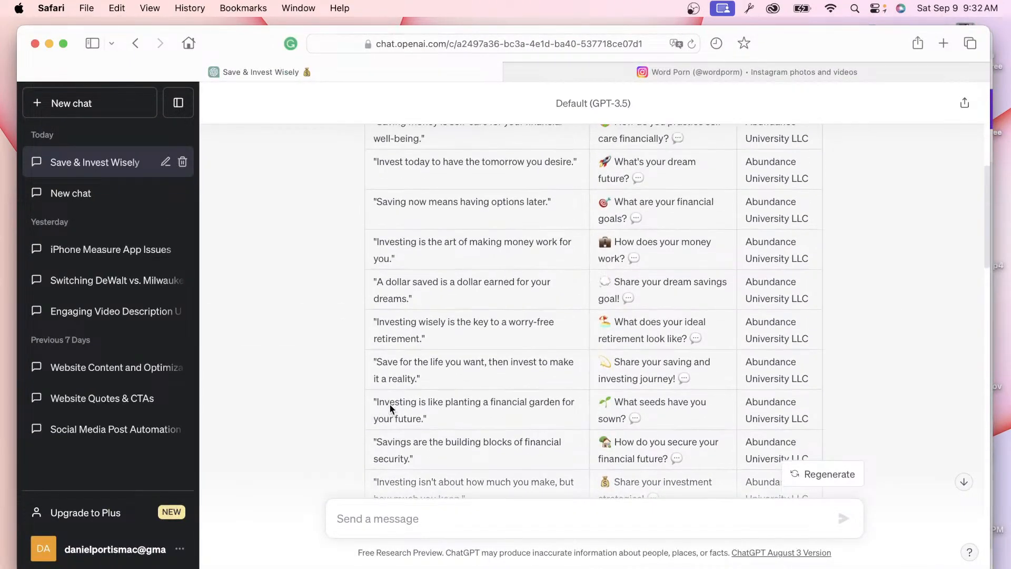
pyautogui.scroll(-15, 390, 403)
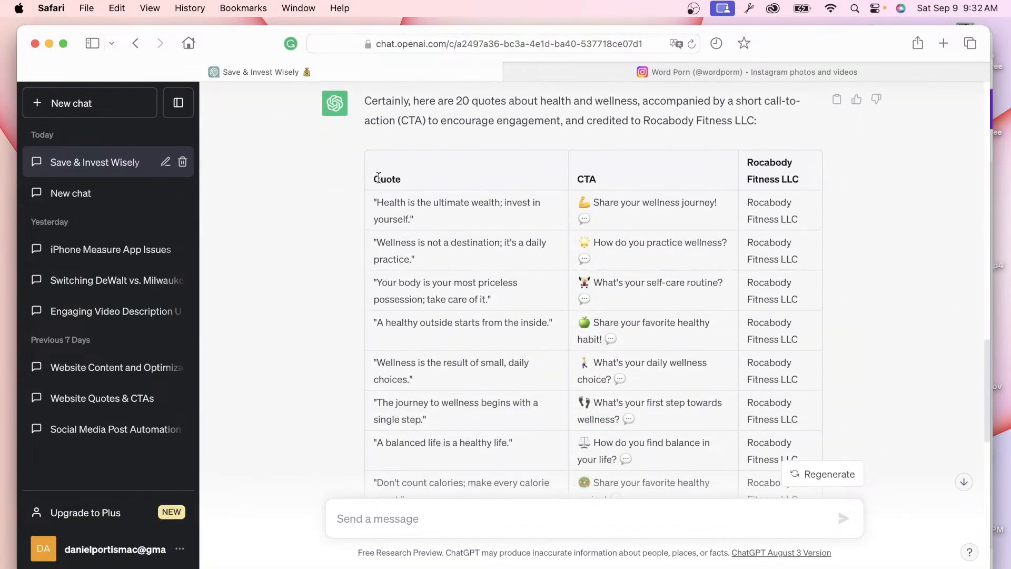
pyautogui.scroll(-7, 553, 337)
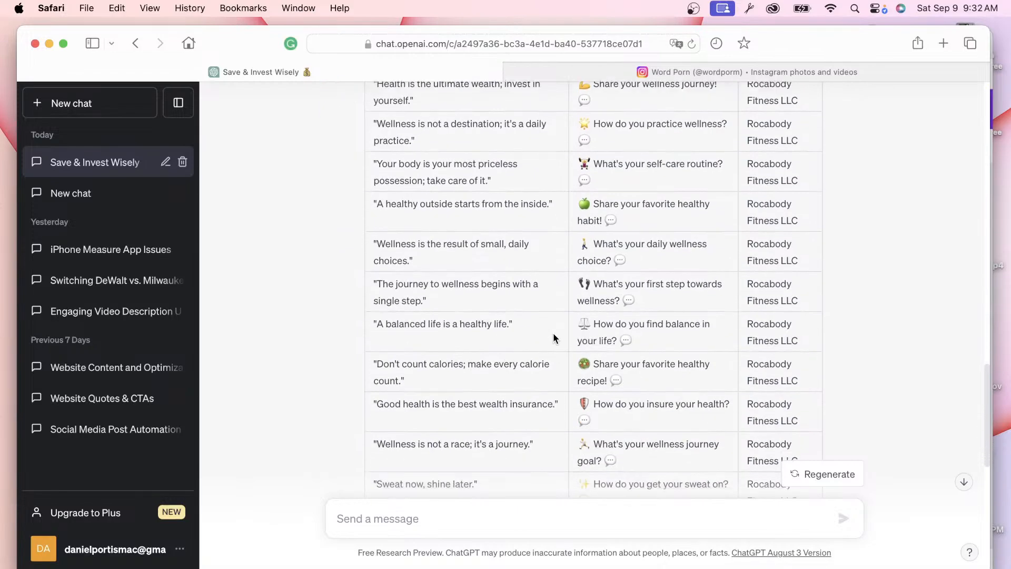
pyautogui.scroll(-4, 553, 333)
pyautogui.scroll(11, 553, 332)
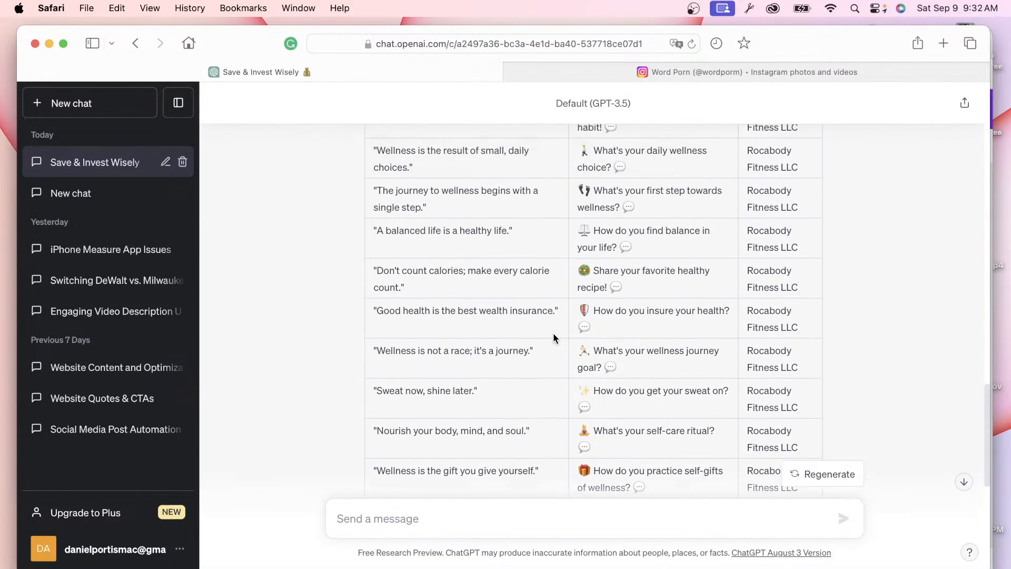
pyautogui.scroll(1, 512, 233)
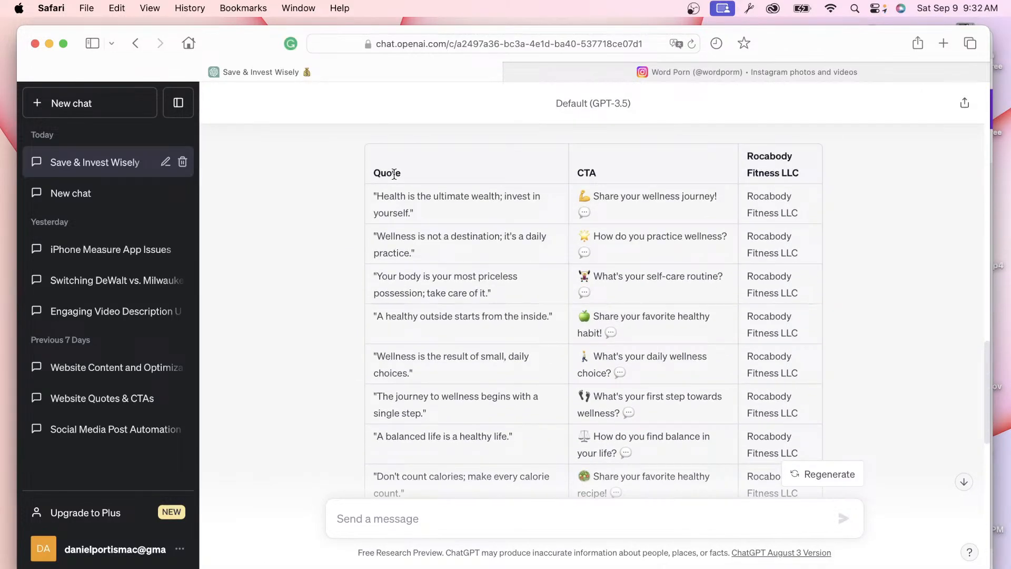
pyautogui.hotkey('ctrl', 'Up')
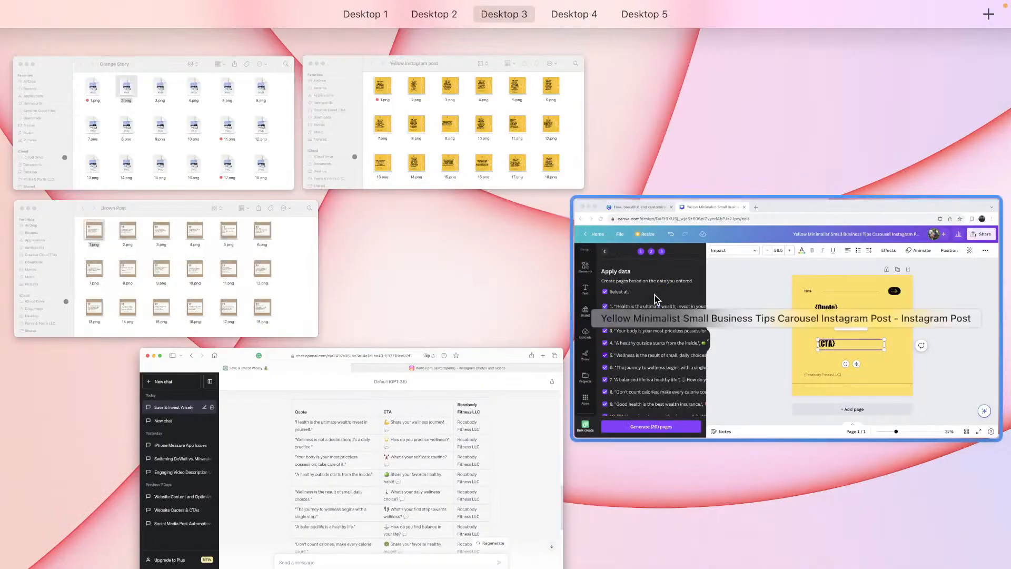
pyautogui.click(679, 309)
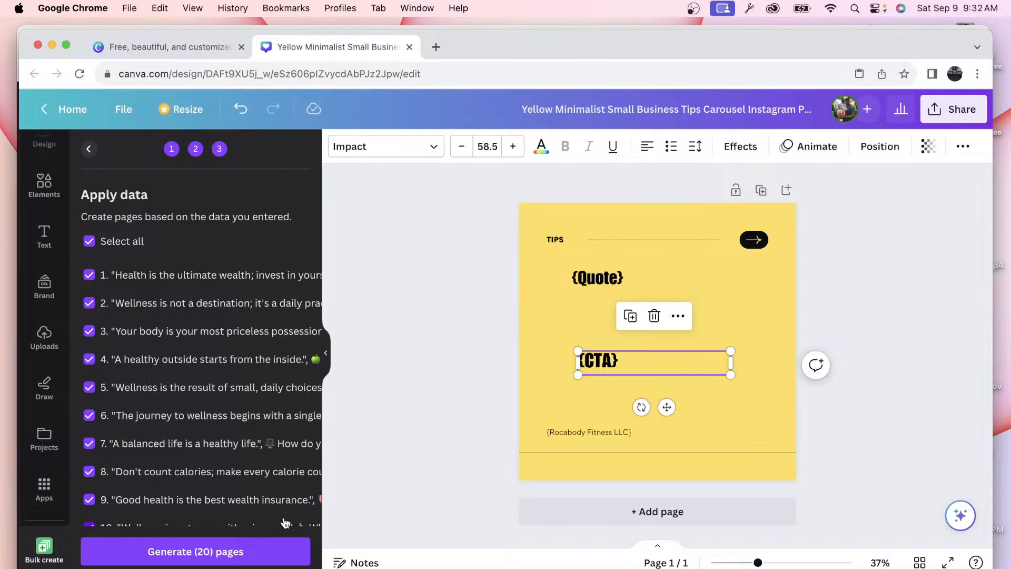
# Step: Generate the 20 pages from the entered data and scroll through the new Bulk 1 design
pyautogui.click(263, 557)
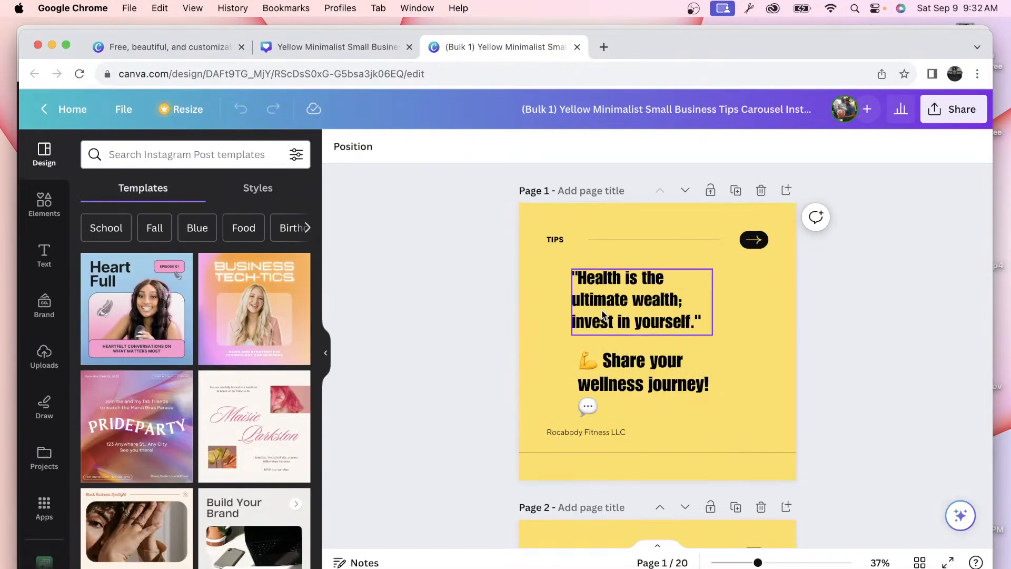
pyautogui.scroll(-2, 603, 314)
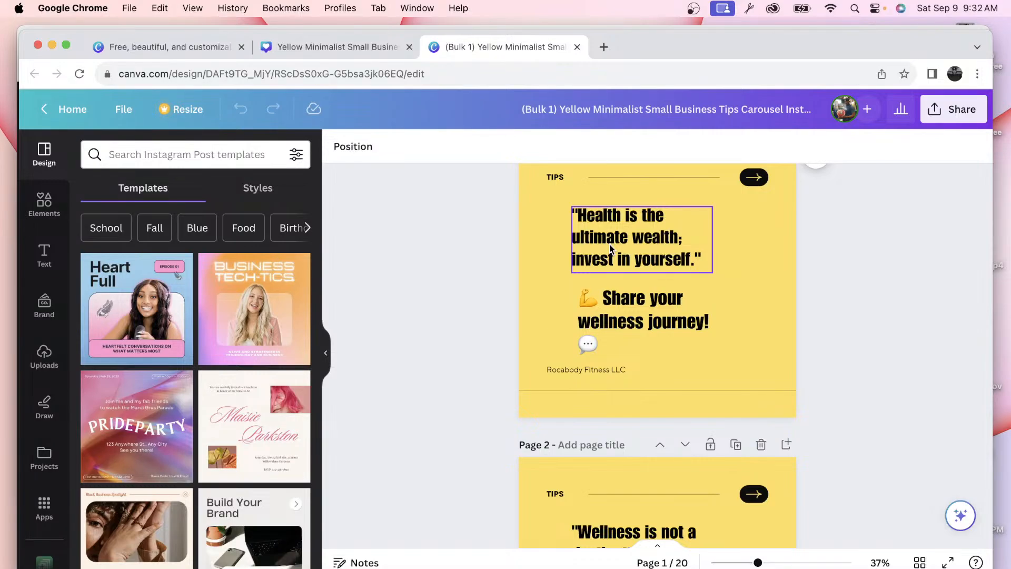
pyautogui.scroll(-3, 611, 249)
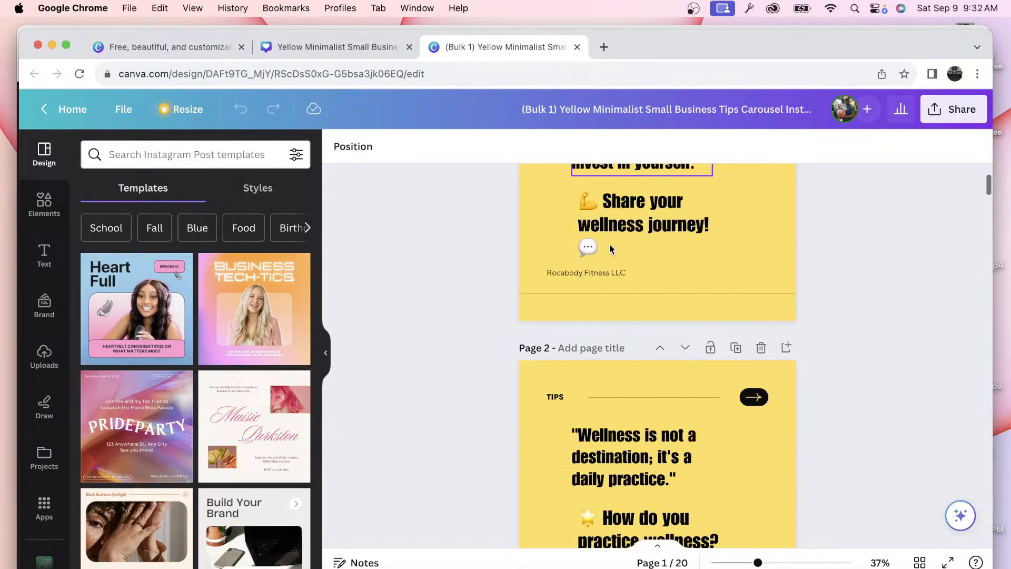
pyautogui.scroll(-6, 610, 249)
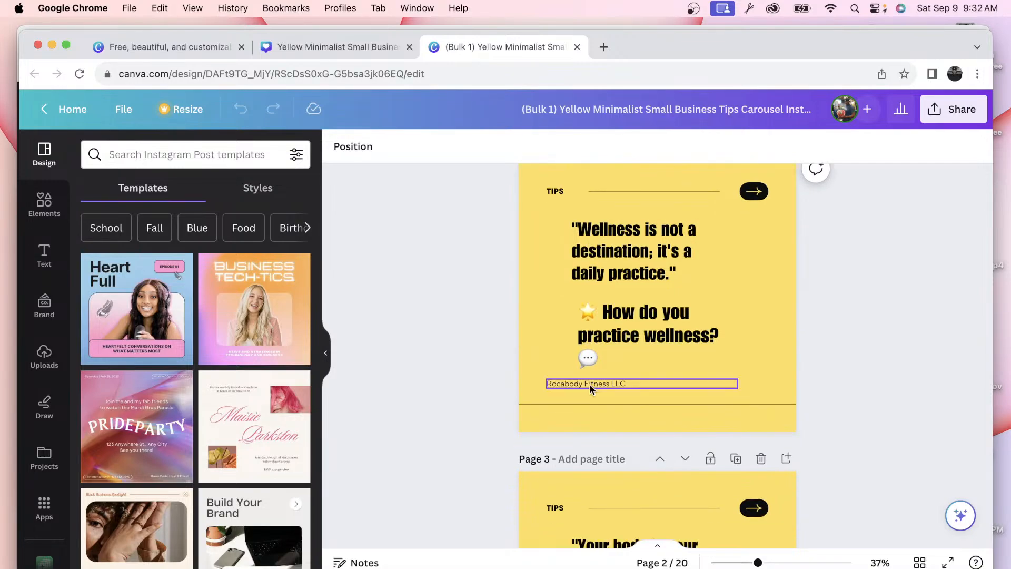
pyautogui.scroll(11, 591, 392)
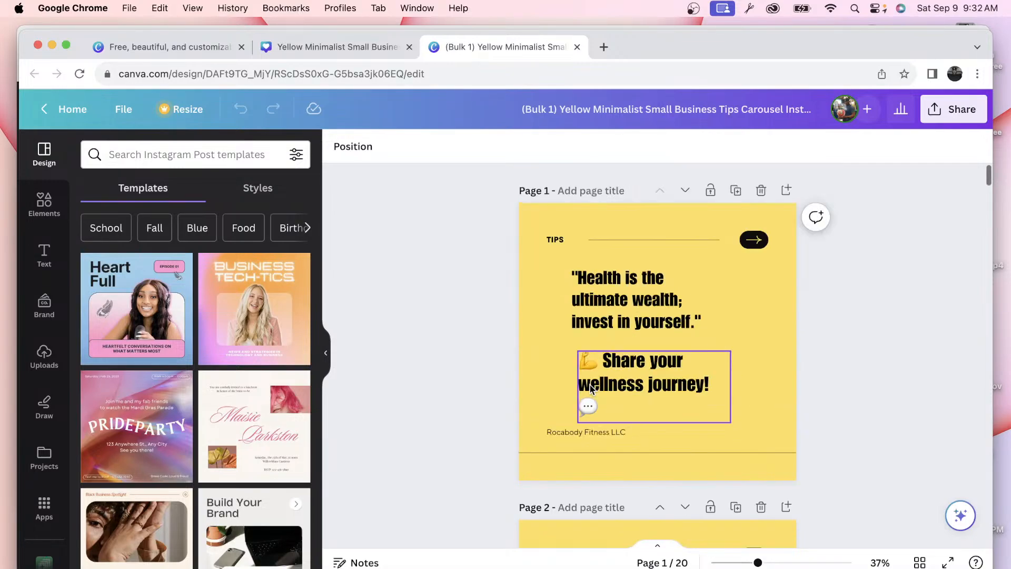
# Step: Centre-align the Rocabody Fitness LLC text on page 1 and page 2
pyautogui.click(589, 434)
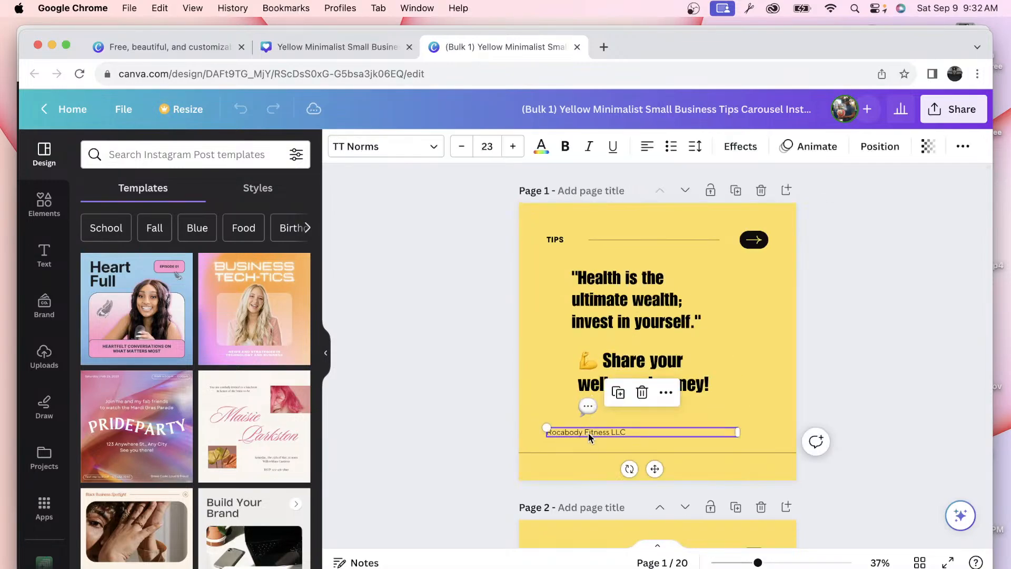
pyautogui.click(649, 152)
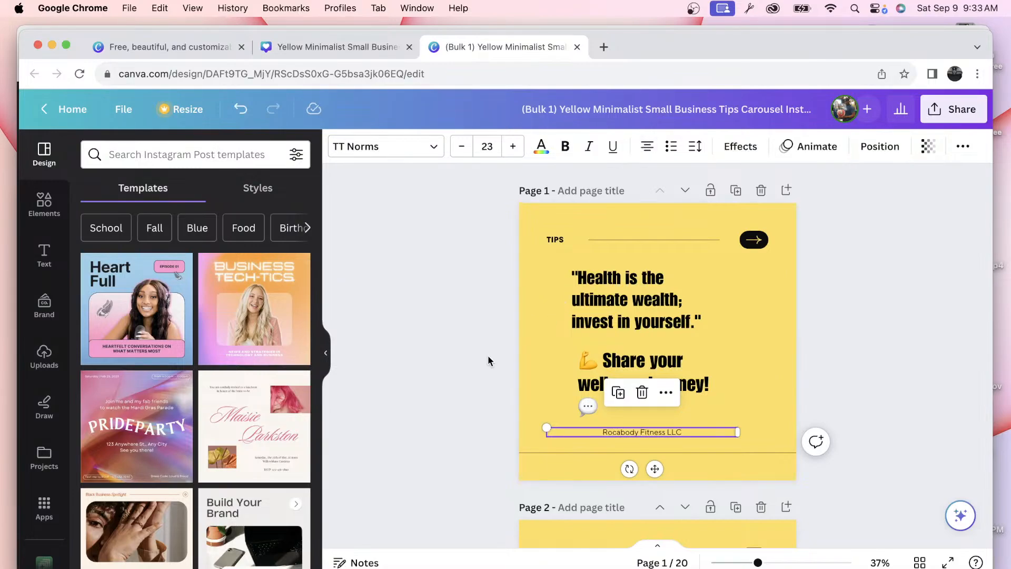
pyautogui.scroll(-5, 487, 355)
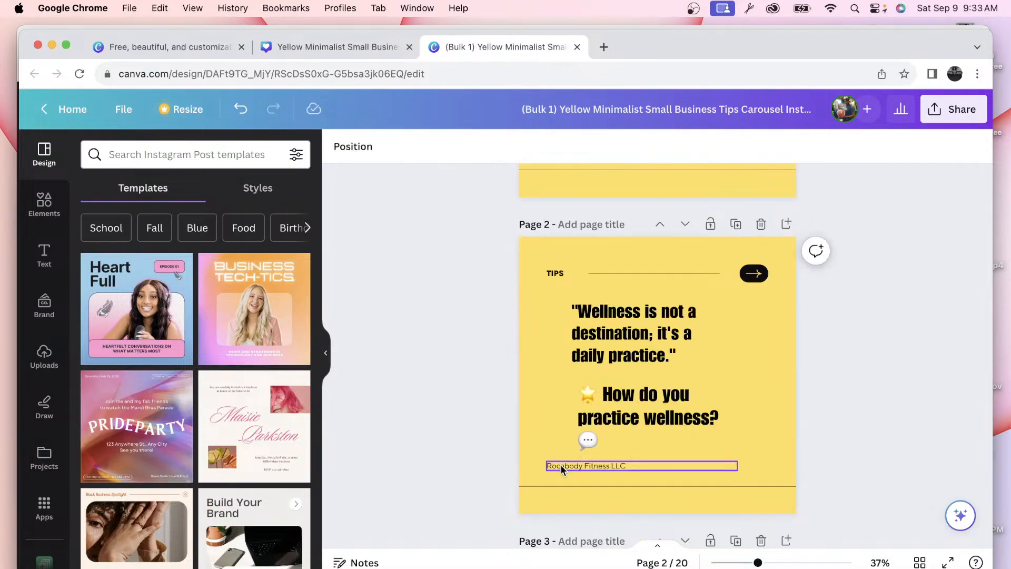
pyautogui.click(561, 466)
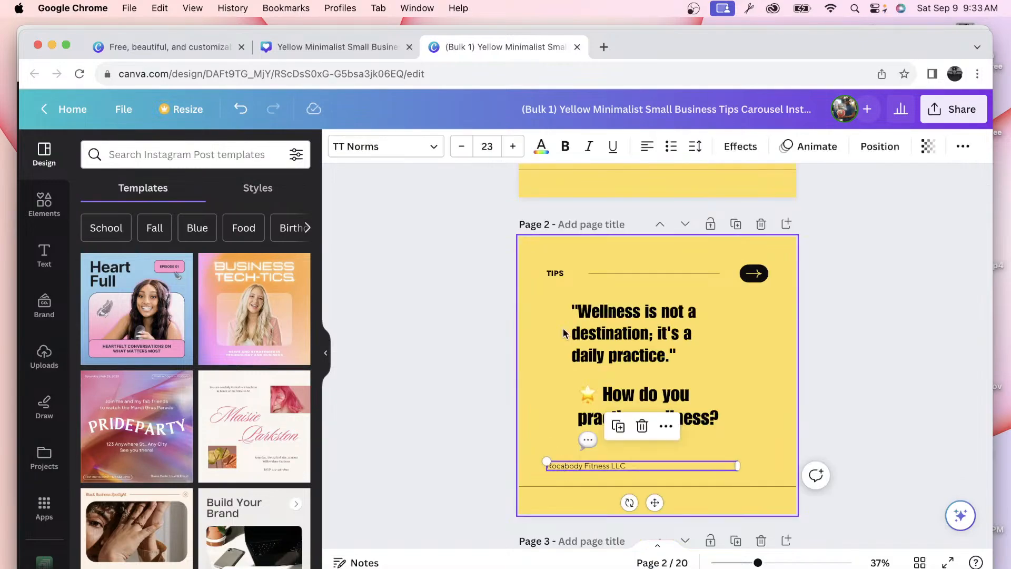
pyautogui.click(642, 153)
pyautogui.press('Escape')
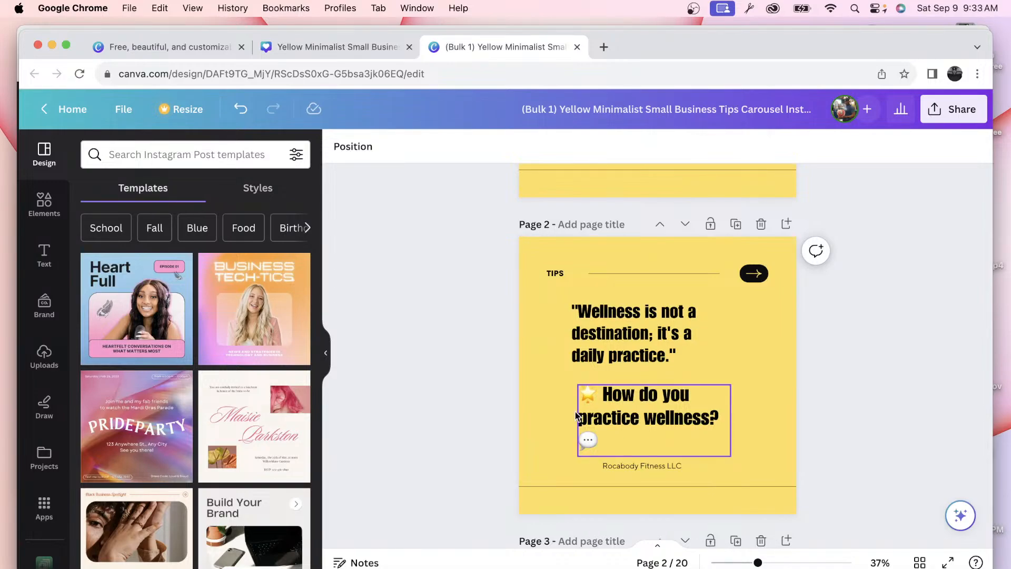
pyautogui.scroll(5, 460, 373)
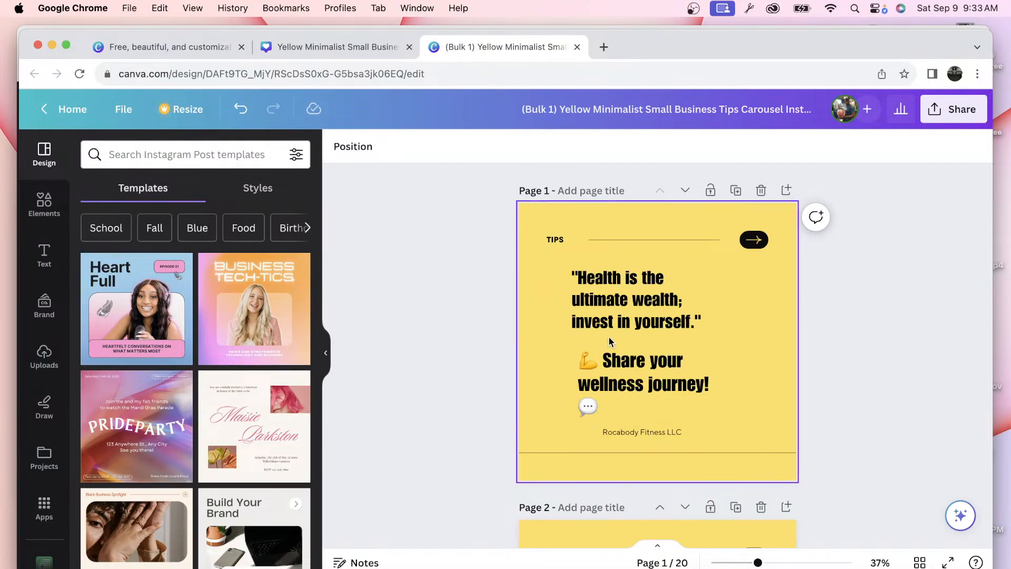
# Step: Switch to the ChatGPT chat and scroll up to the Abundance University LLC savings-quotes response
pyautogui.hotkey('ctrl', 'alt', 'BackSpace')
pyautogui.press('super+Tab')
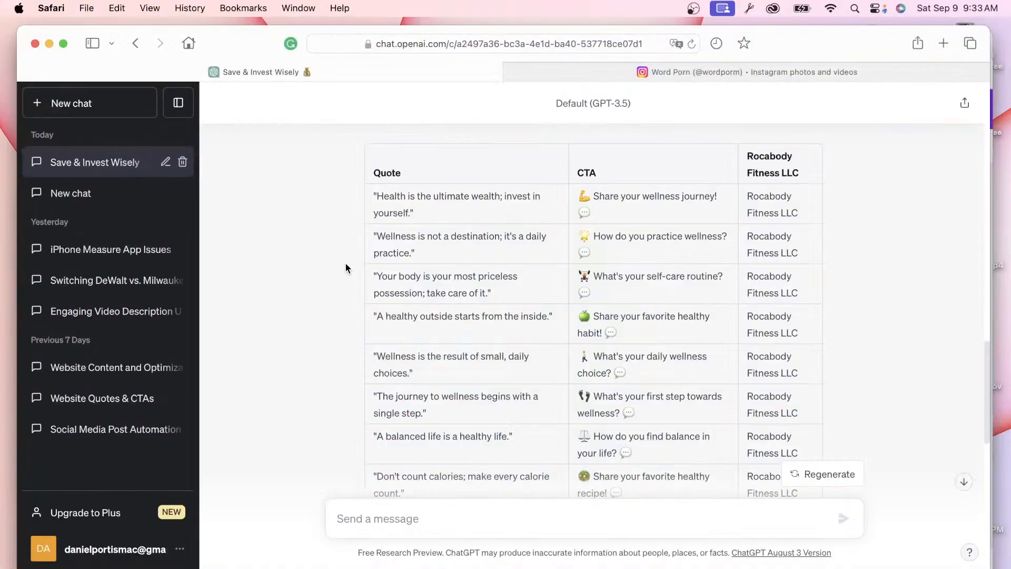
pyautogui.scroll(5, 346, 262)
pyautogui.scroll(15, 345, 262)
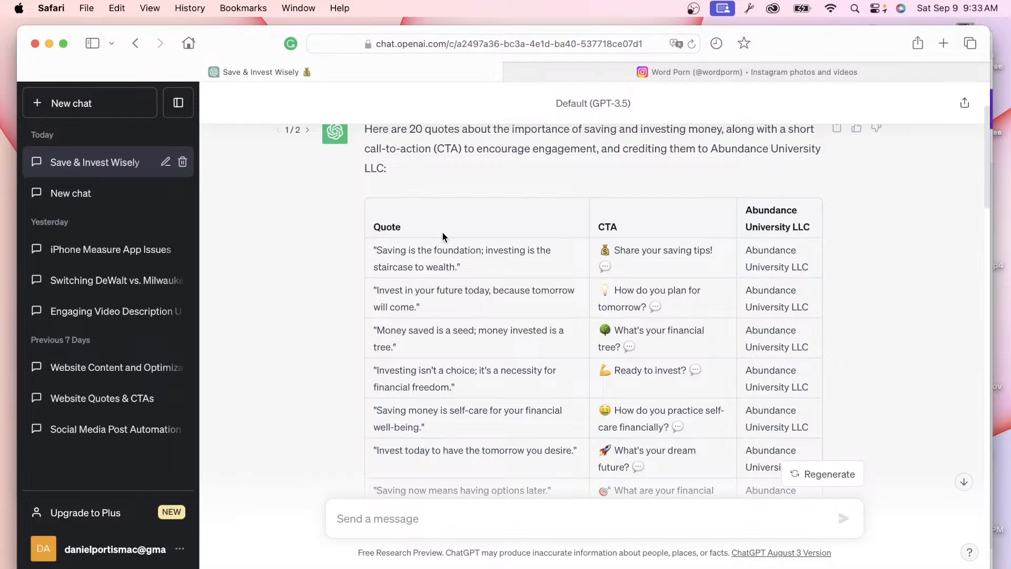
# Step: Compare response versions 2/2 and 1/2, then show all open windows
pyautogui.click(307, 131)
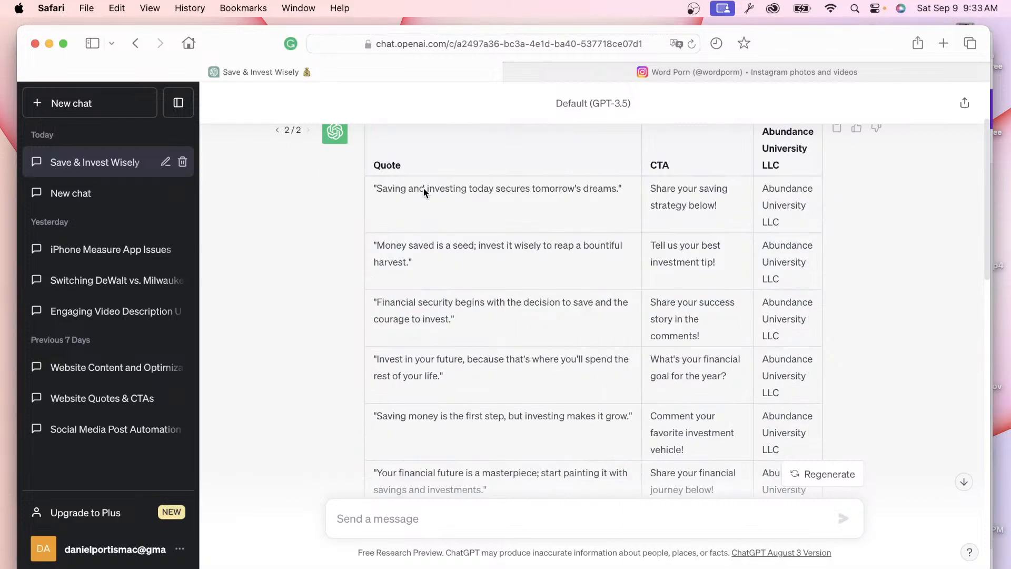
pyautogui.click(279, 131)
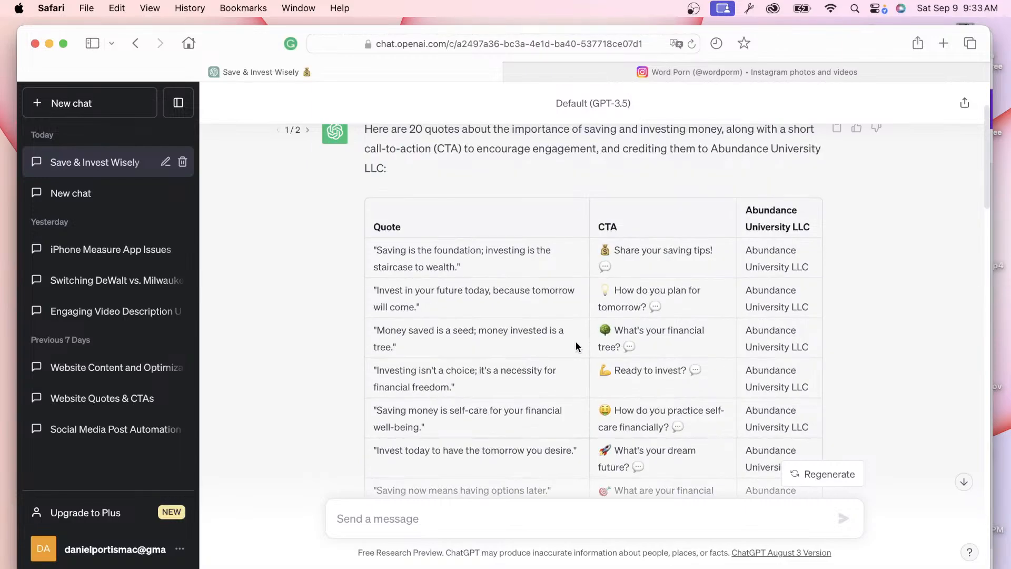
pyautogui.scroll(2, 508, 296)
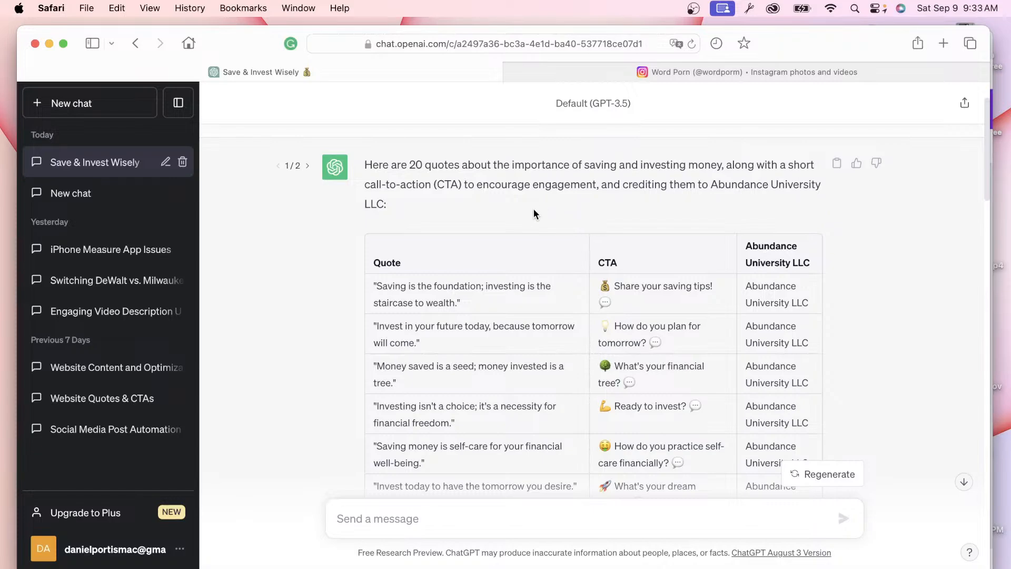
pyautogui.hotkey('ctrl', 'Up')
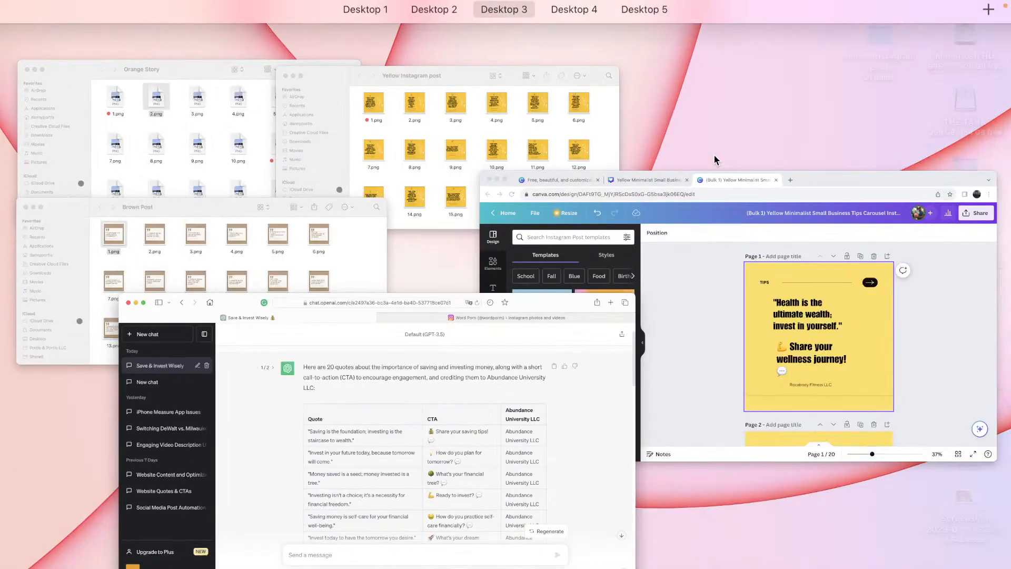
# Step: On page 3, nudge the 'What's your self-care routine?' CTA lower and select the quote for repositioning
pyautogui.click(658, 210)
pyautogui.scroll(-5, 484, 329)
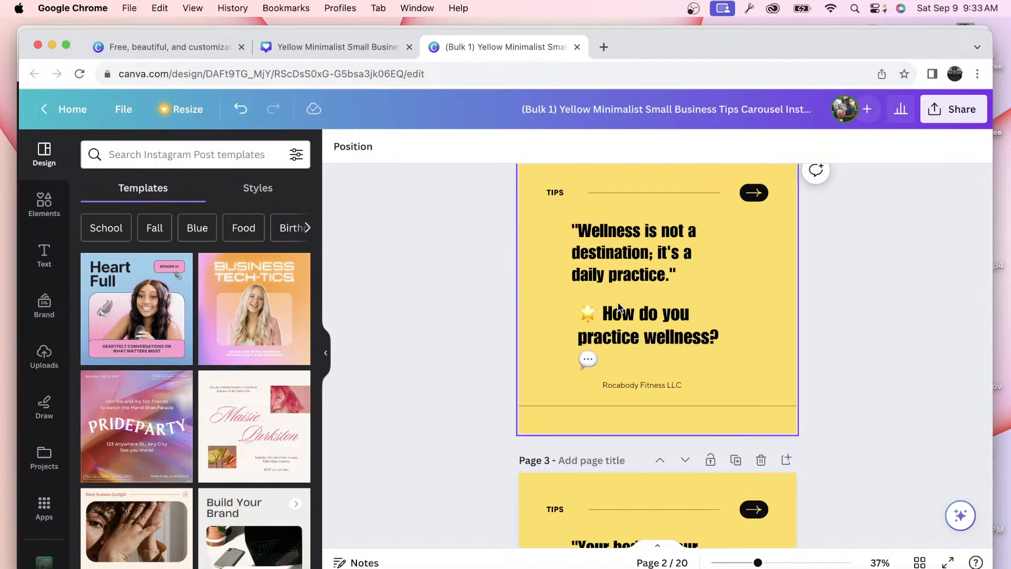
pyautogui.scroll(-4, 618, 307)
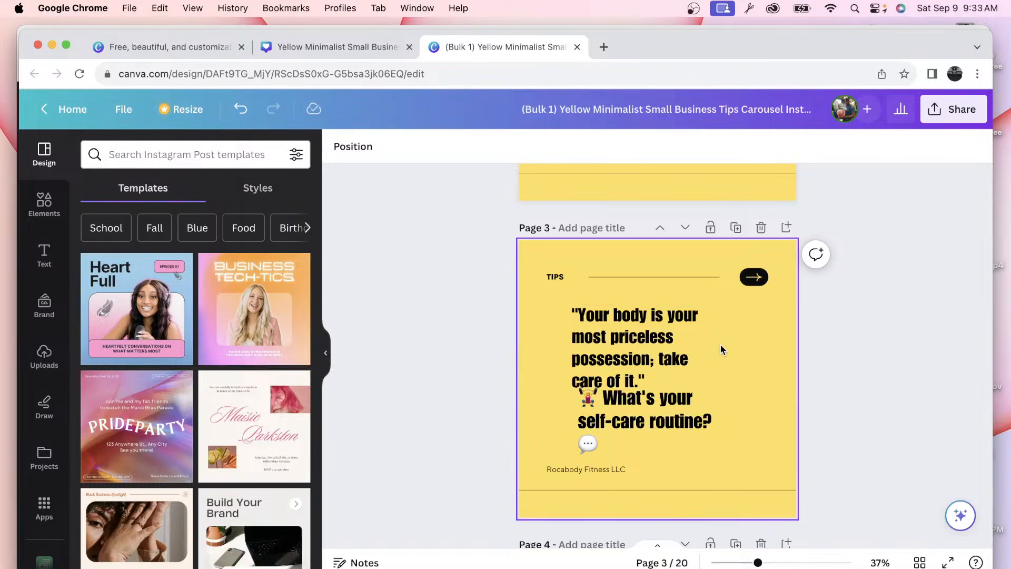
pyautogui.click(633, 352)
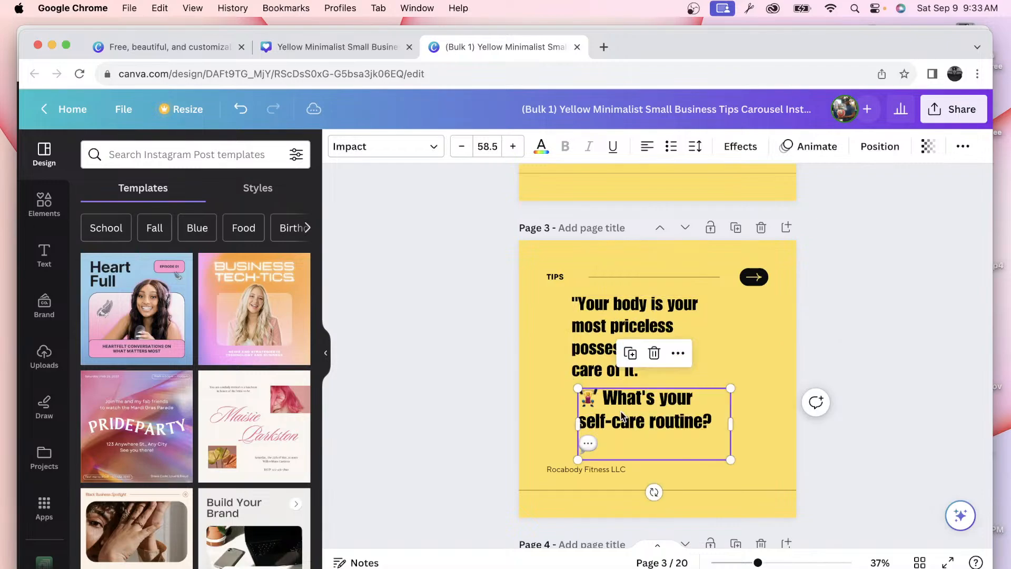
pyautogui.moveTo(623, 410); pyautogui.dragTo(621, 415)
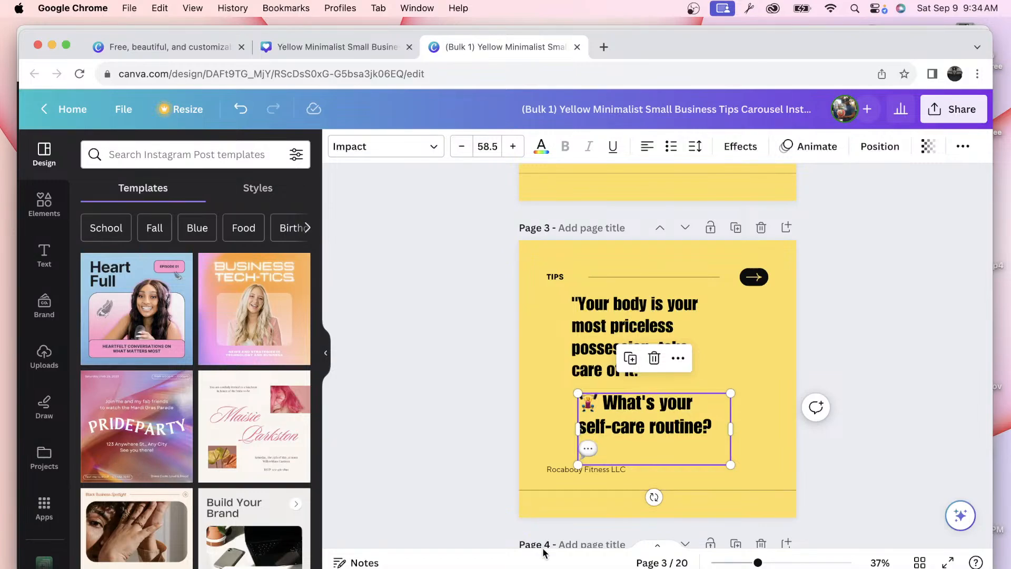
pyautogui.moveTo(604, 566)
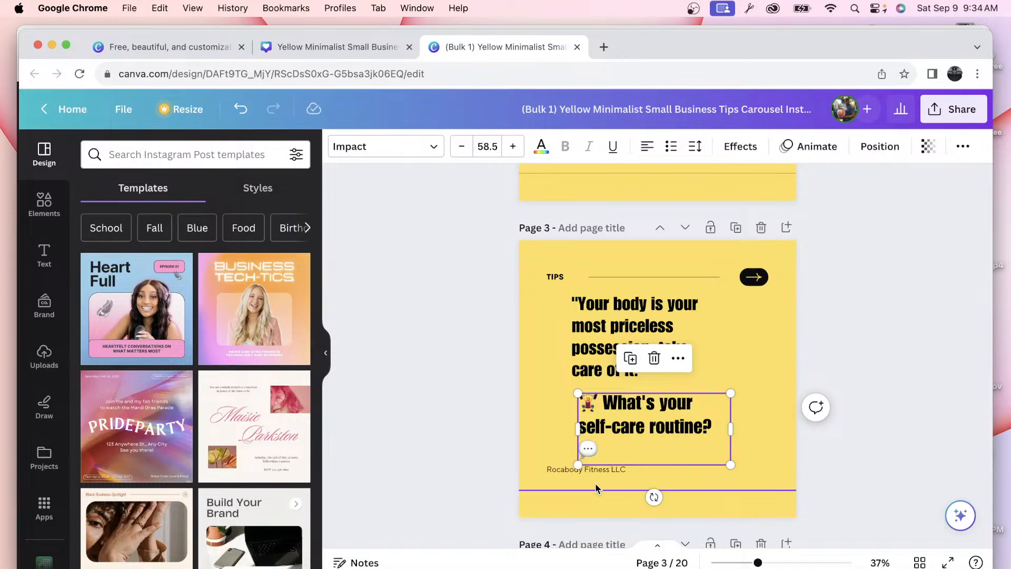
pyautogui.click(428, 395)
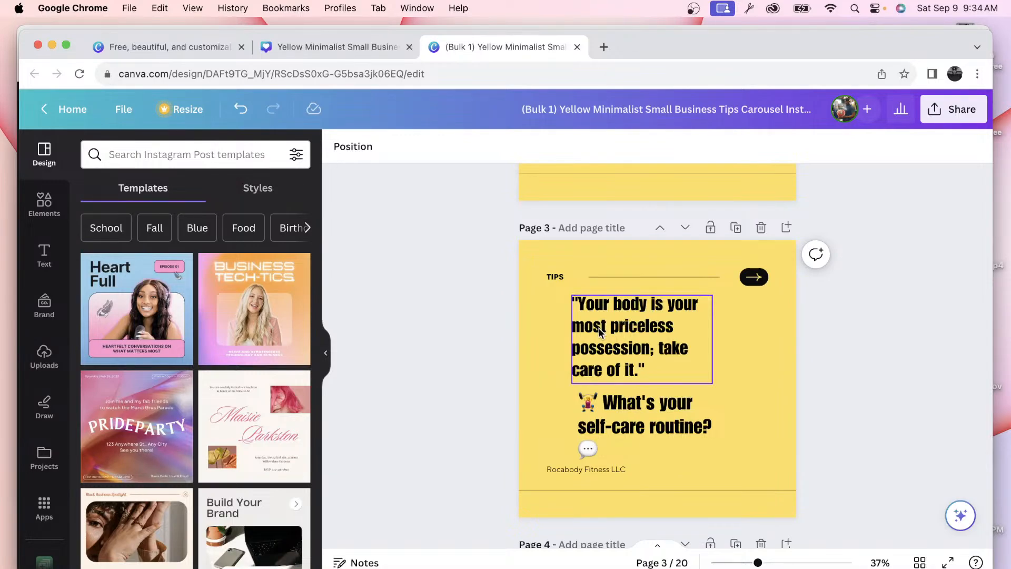
pyautogui.click(629, 339)
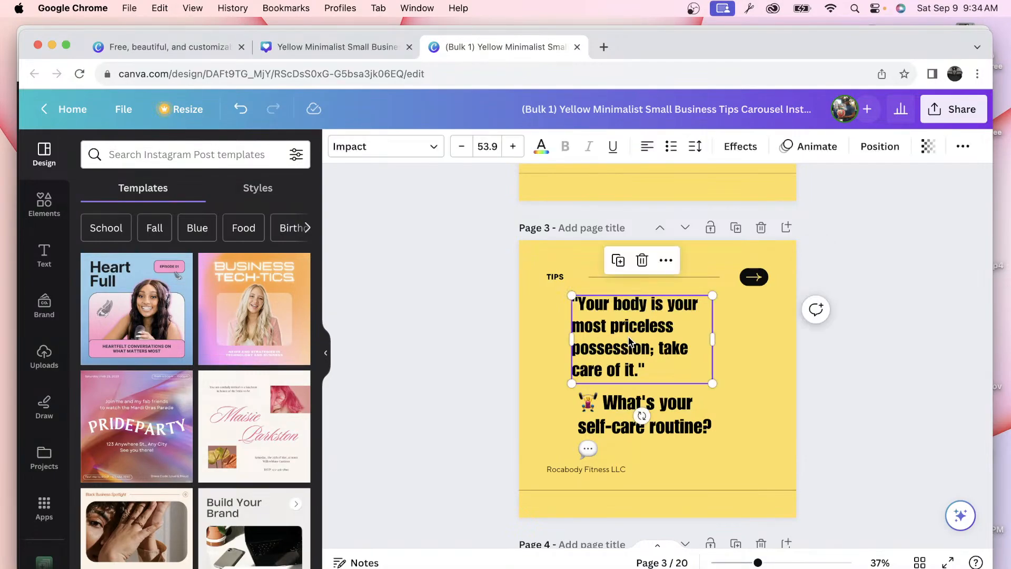
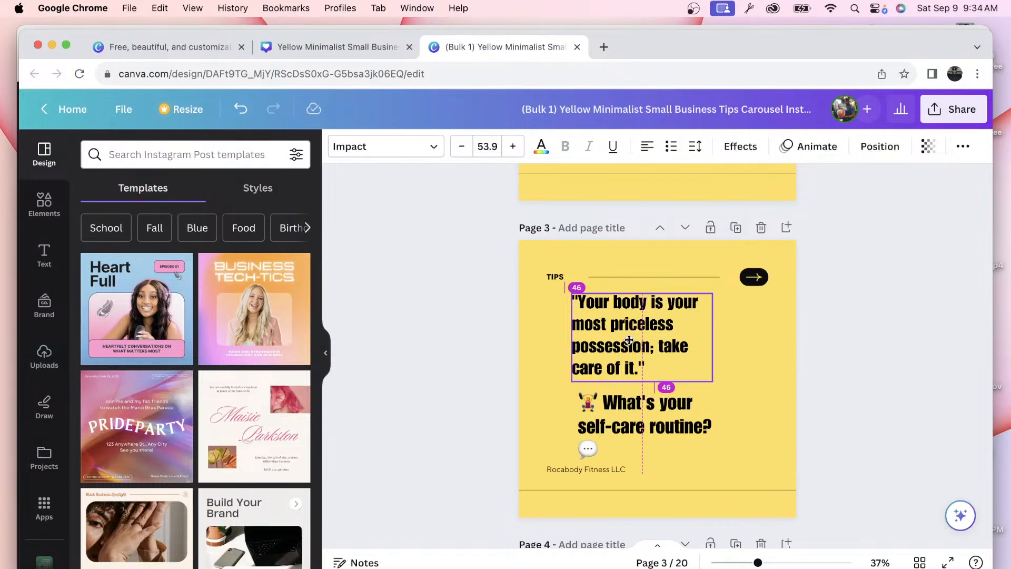
# Step: Add a period to the end of the page 3 body-care quote and align the self-care question's left edge with the quote
pyautogui.click(629, 340)
pyautogui.write('.')
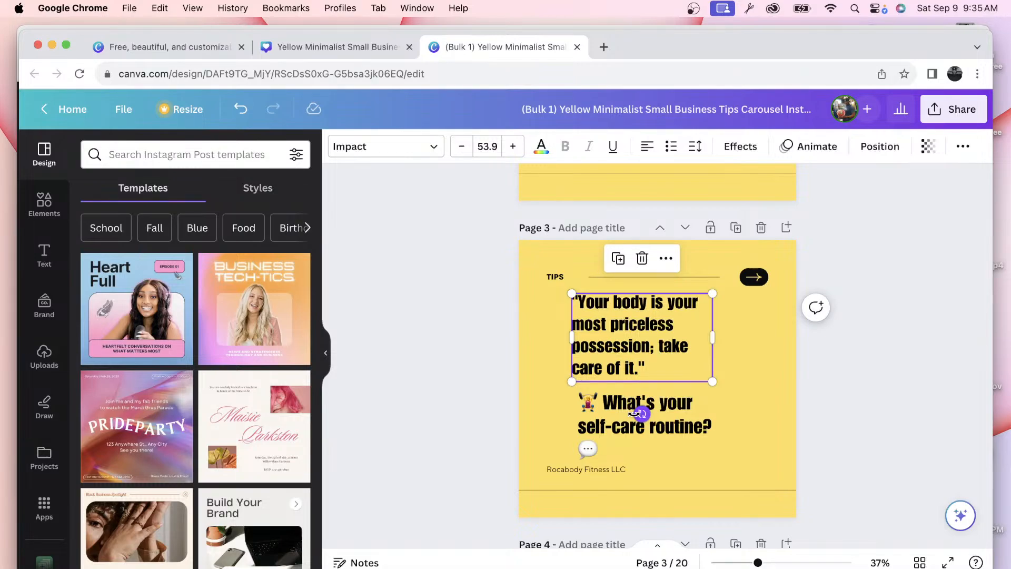
pyautogui.moveTo(639, 413); pyautogui.dragTo(624, 421)
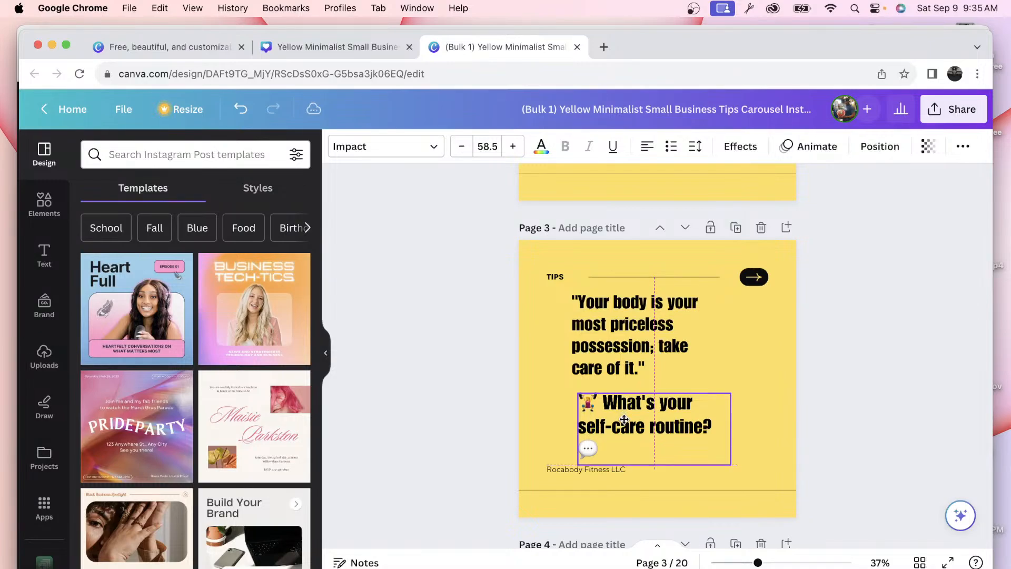
pyautogui.moveTo(624, 420); pyautogui.dragTo(641, 419)
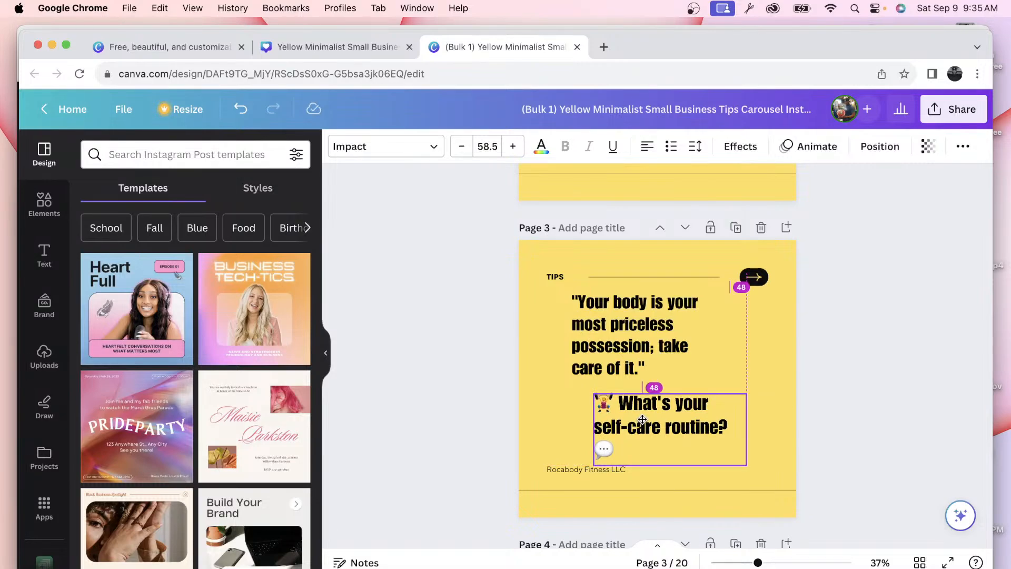
pyautogui.moveTo(642, 419); pyautogui.dragTo(602, 419)
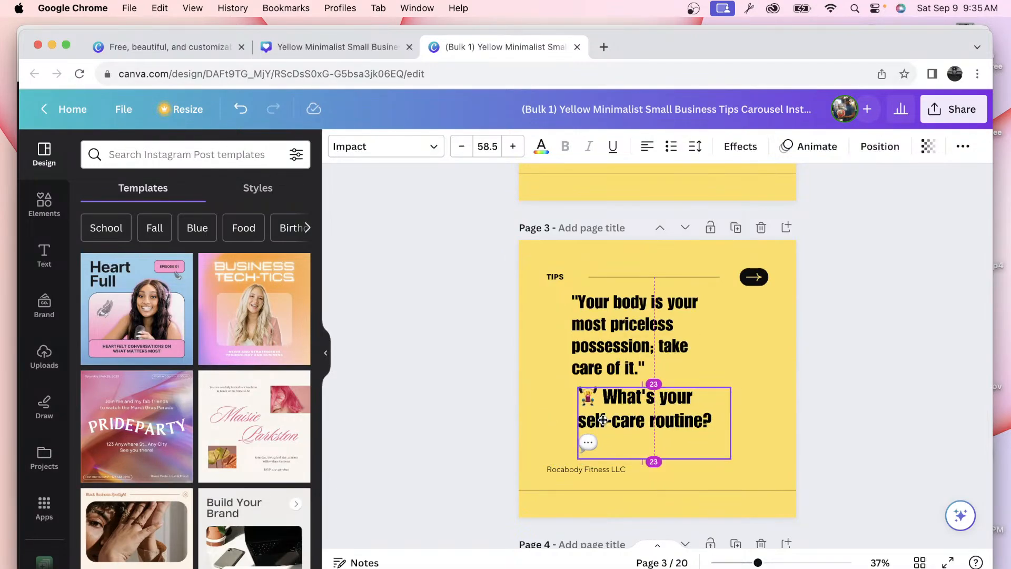
pyautogui.moveTo(603, 420); pyautogui.dragTo(597, 420)
pyautogui.click(528, 408)
pyautogui.scroll(-2, 562, 386)
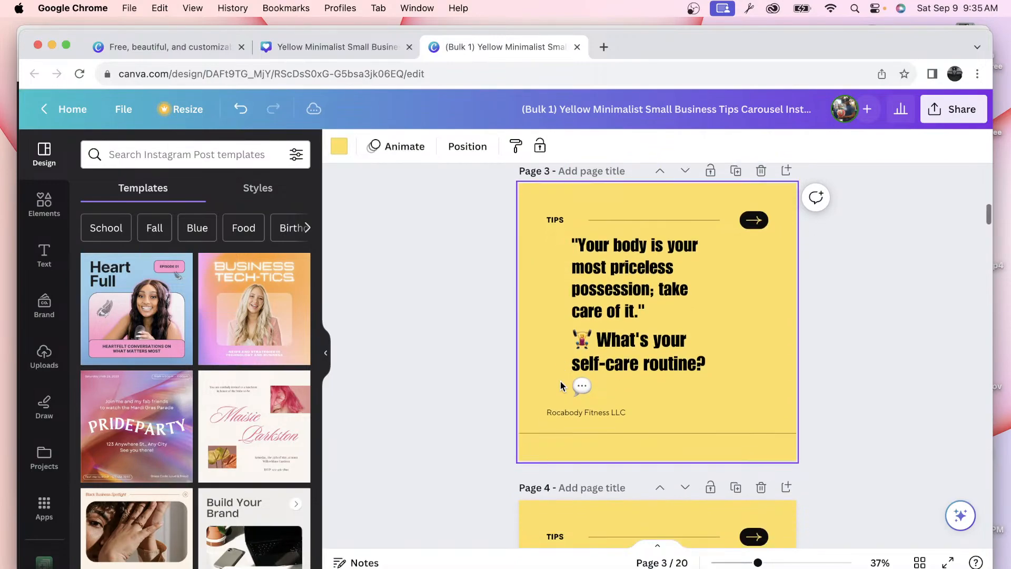
pyautogui.scroll(-7, 562, 390)
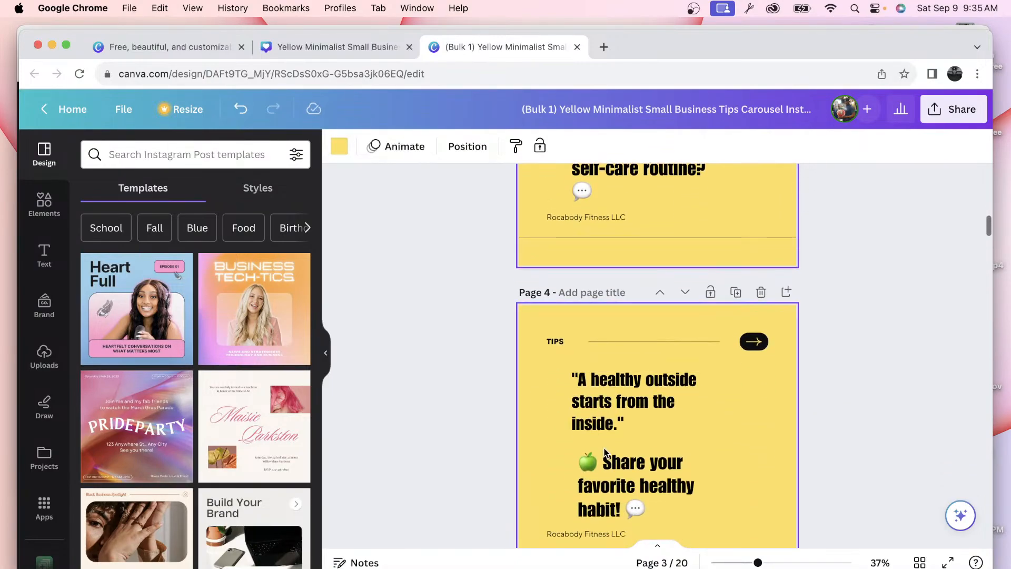
pyautogui.scroll(-5, 597, 475)
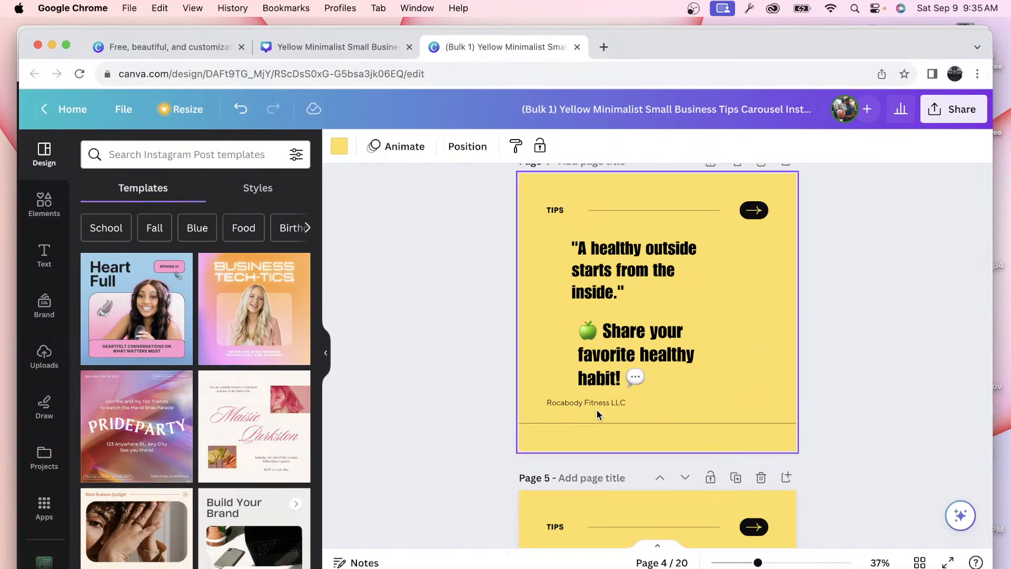
pyautogui.scroll(-9, 596, 409)
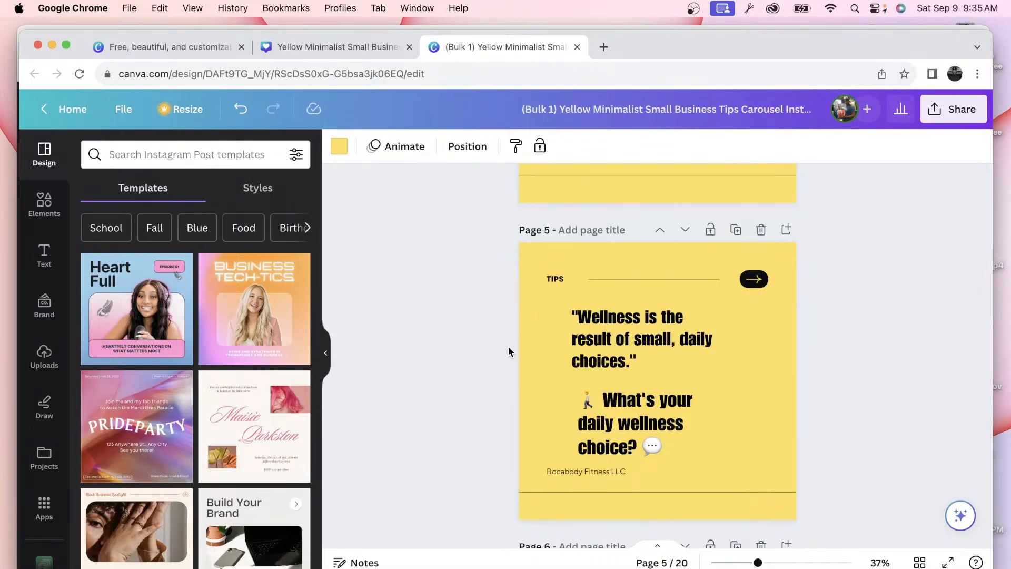
# Step: Bring the Brown Post folder forward, minimise the Canva and ChatGPT windows, and reposition it
pyautogui.hotkey('ctrl', 'Up')
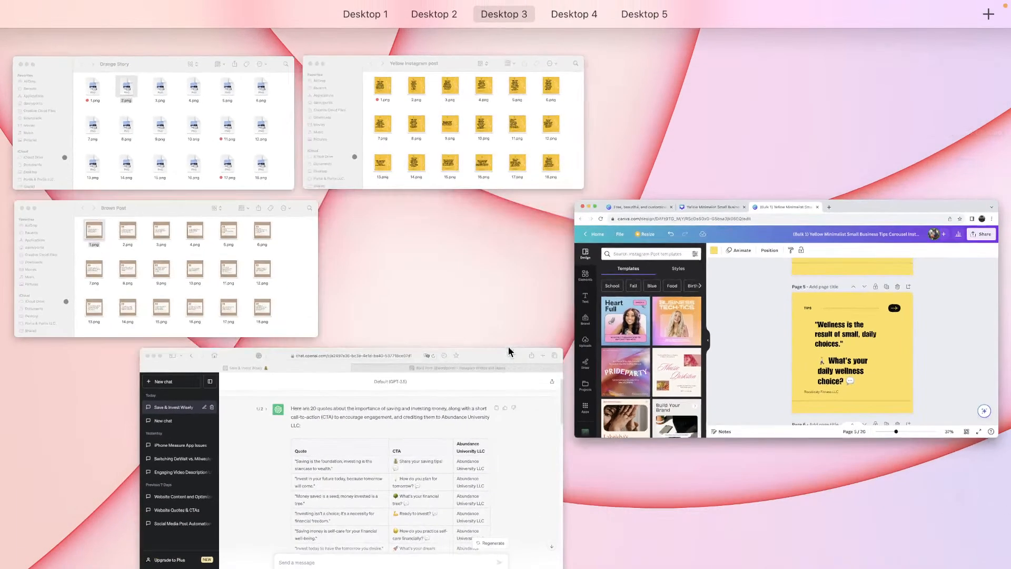
pyautogui.click(259, 301)
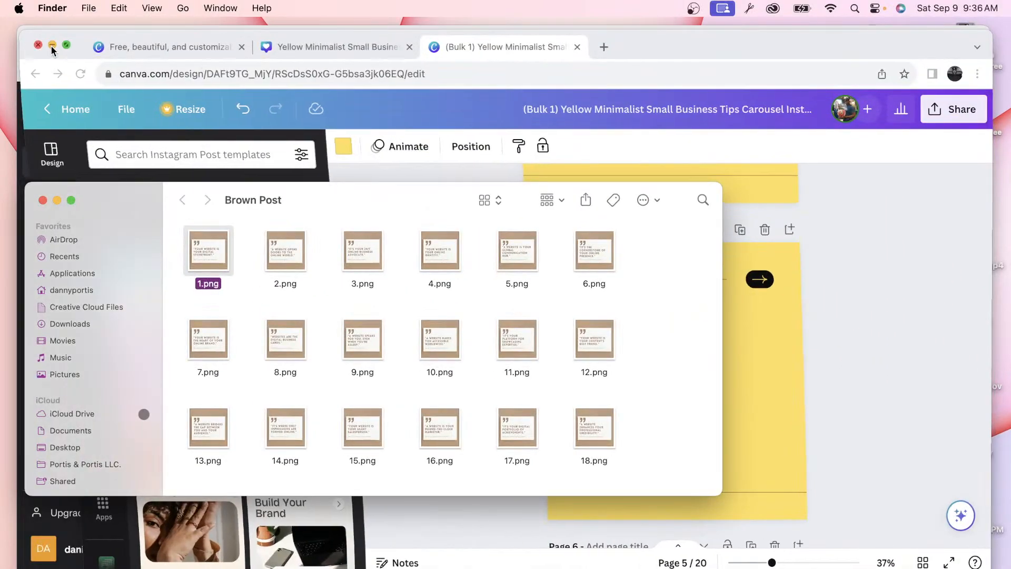
pyautogui.click(52, 46)
pyautogui.click(50, 43)
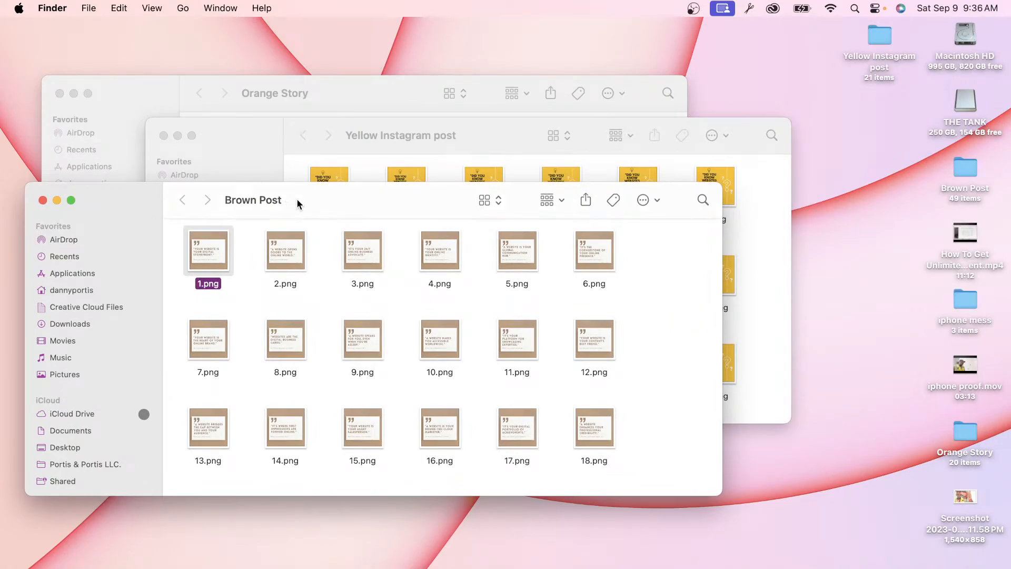
pyautogui.moveTo(296, 199); pyautogui.dragTo(350, 207)
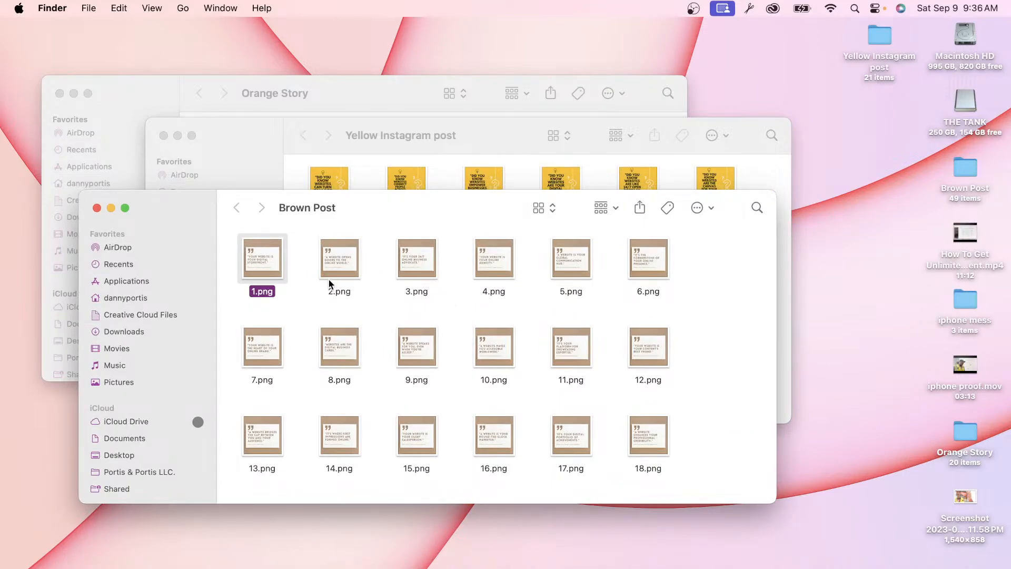
# Step: Preview the Brown Post 1.png at full size in Quick Look
pyautogui.press('space')
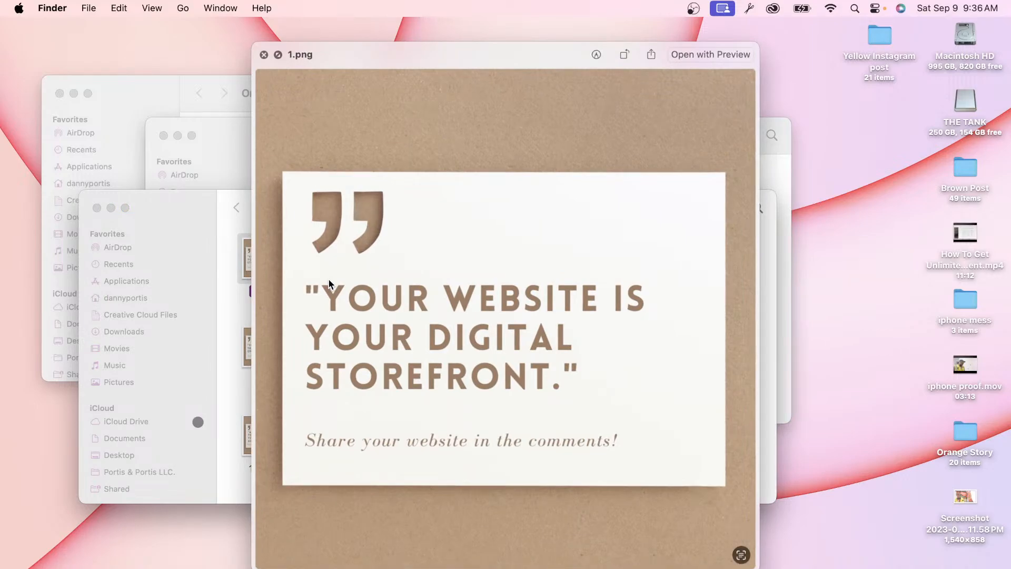
pyautogui.press('space')
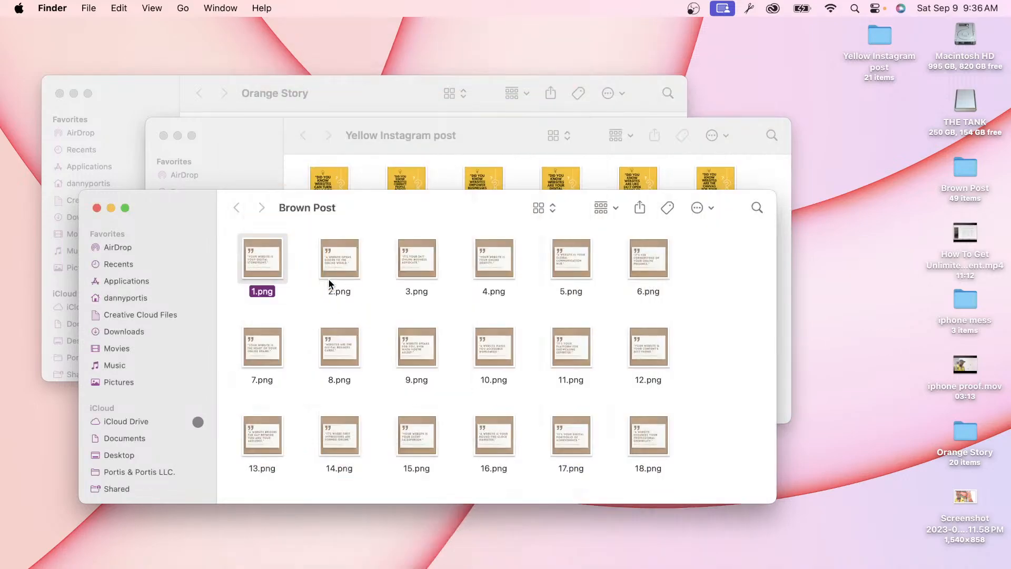
pyautogui.press('space')
pyautogui.press('space')
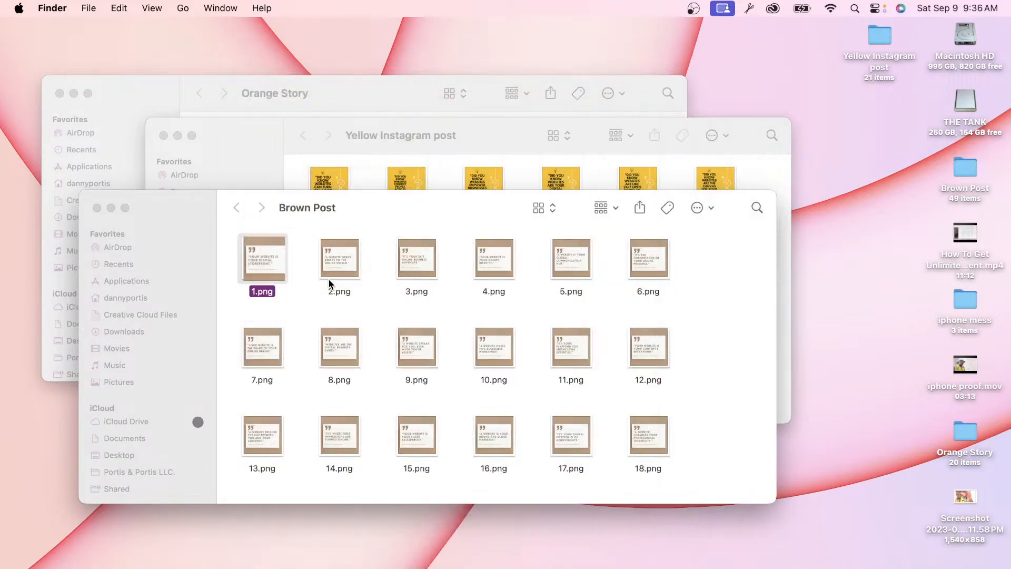
pyautogui.click(301, 322)
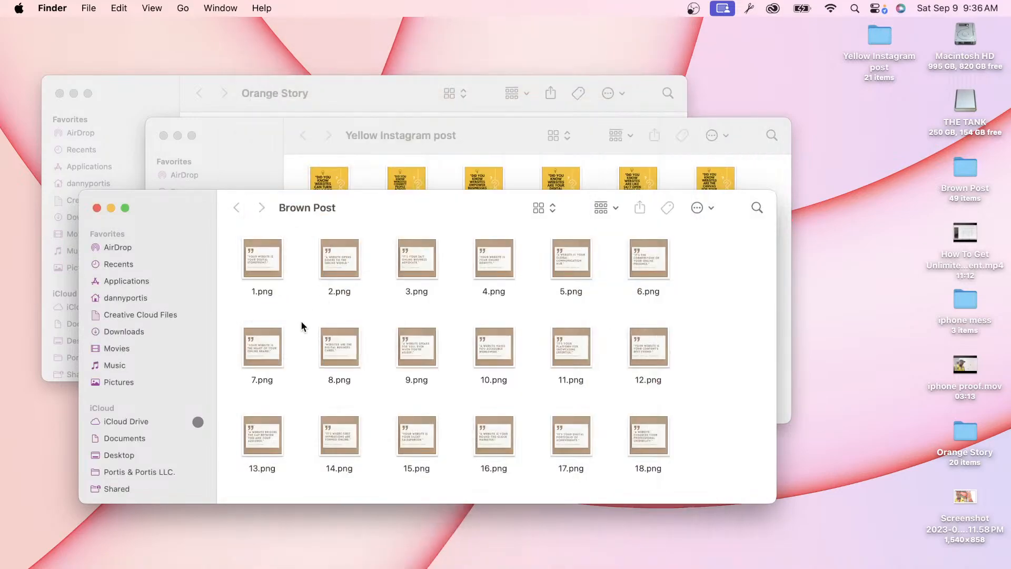
# Step: Scroll through the Brown Post PNGs, opening and dismissing the options for 20.png
pyautogui.scroll(-5, 301, 322)
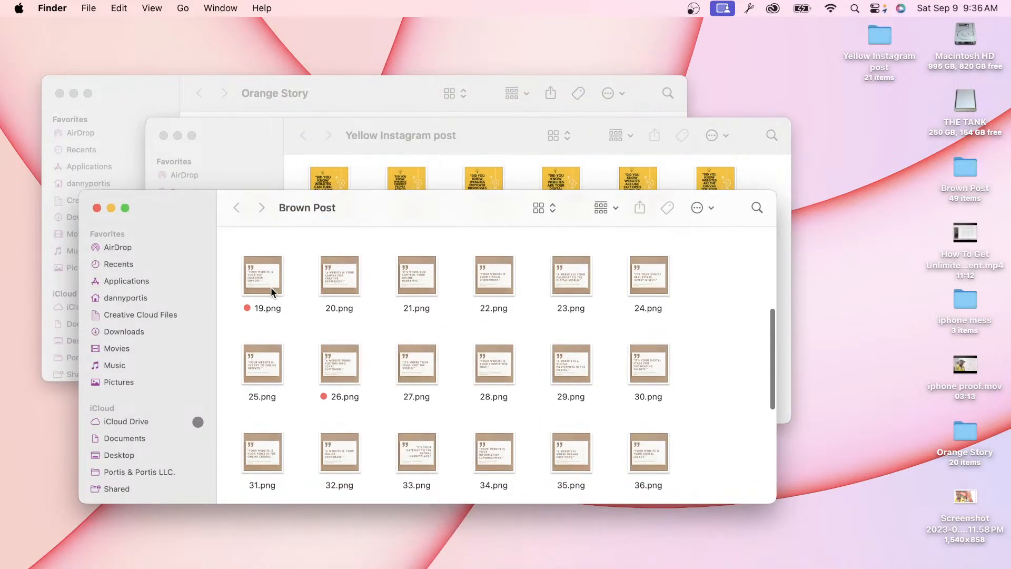
pyautogui.rightClick(345, 279)
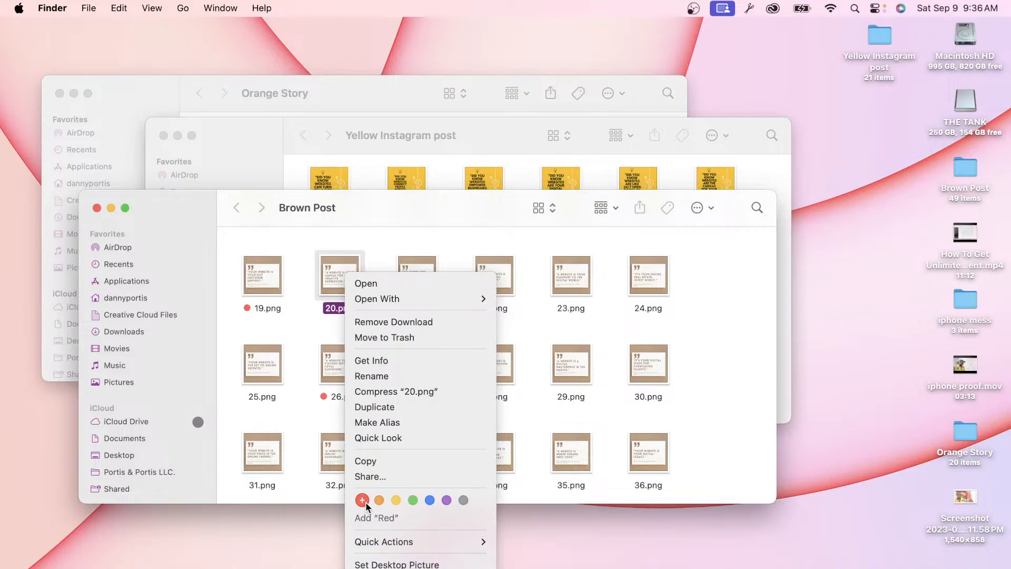
pyautogui.click(447, 242)
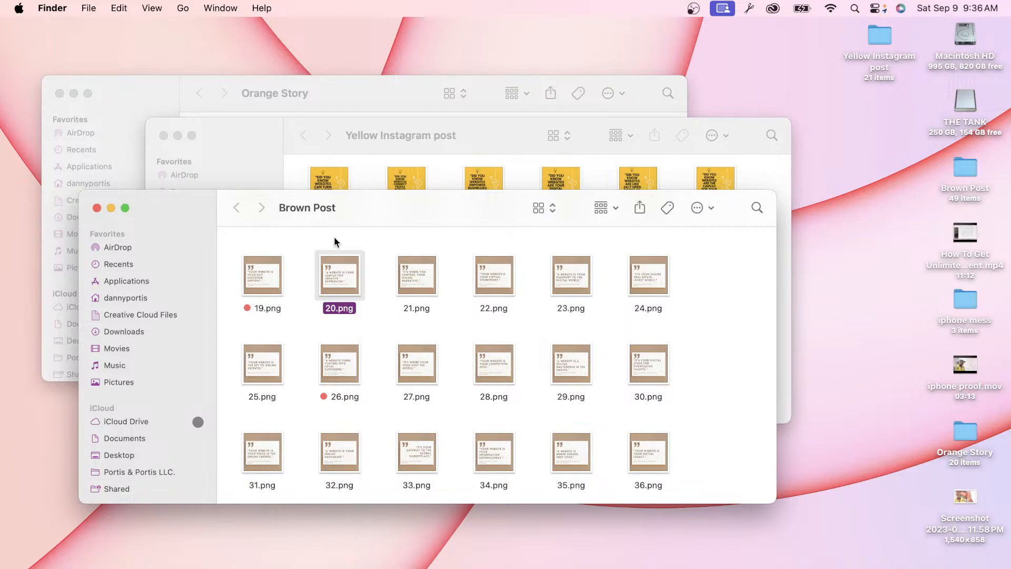
pyautogui.click(287, 248)
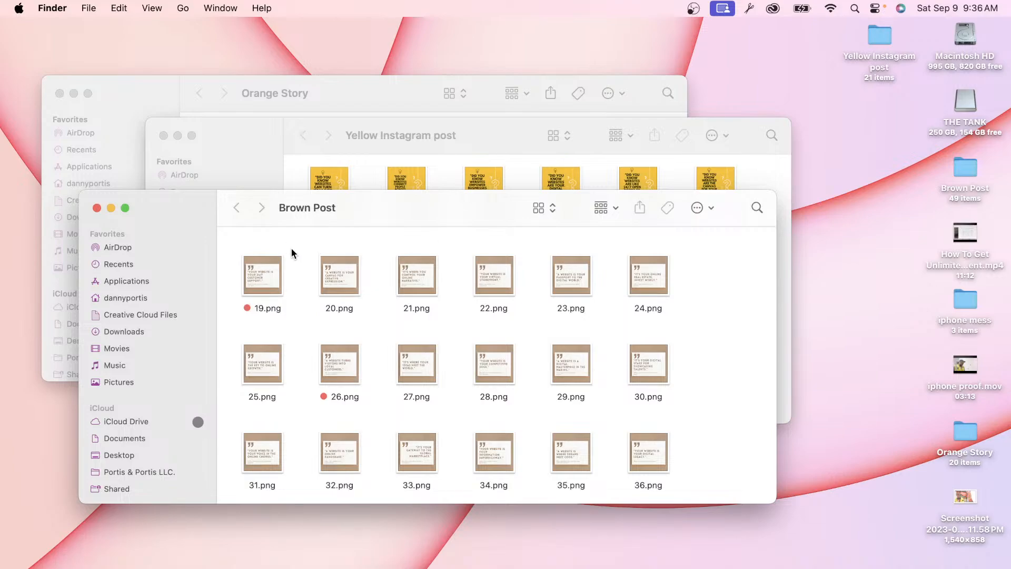
pyautogui.scroll(-10, 332, 284)
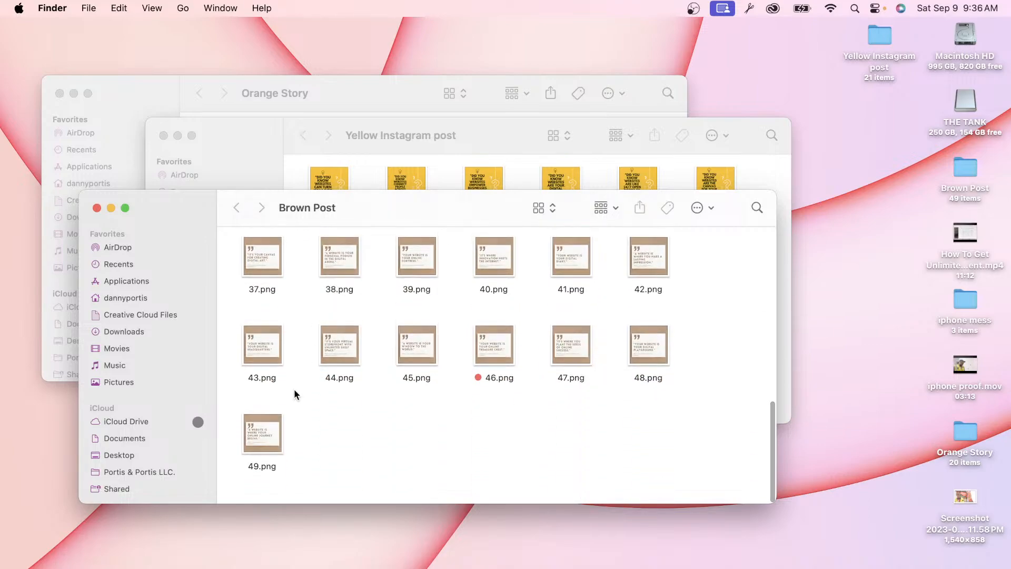
pyautogui.scroll(10, 294, 391)
pyautogui.scroll(-10, 293, 391)
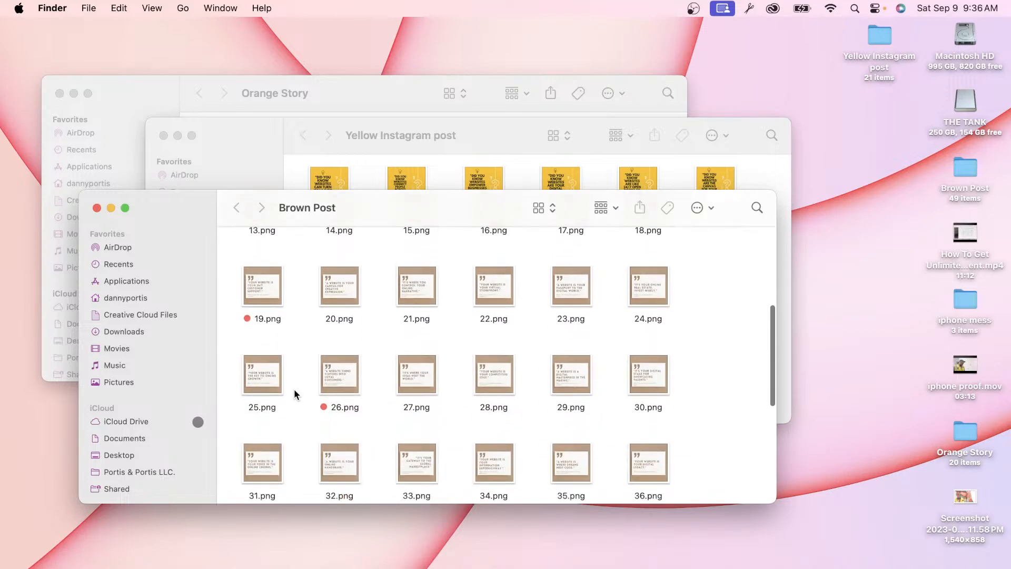
pyautogui.scroll(-2, 294, 389)
pyautogui.scroll(5, 294, 389)
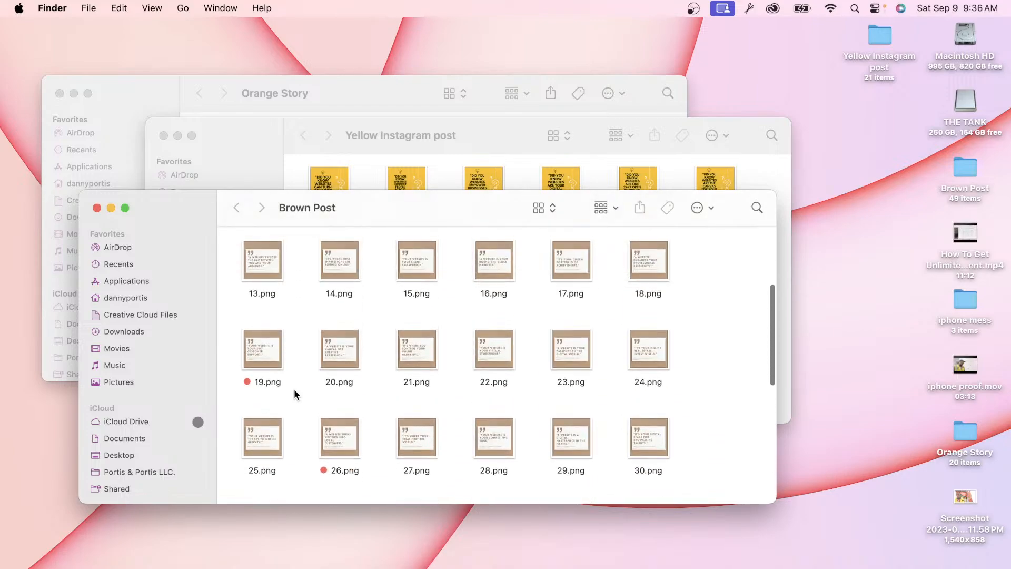
pyautogui.press('space')
pyautogui.press('space')
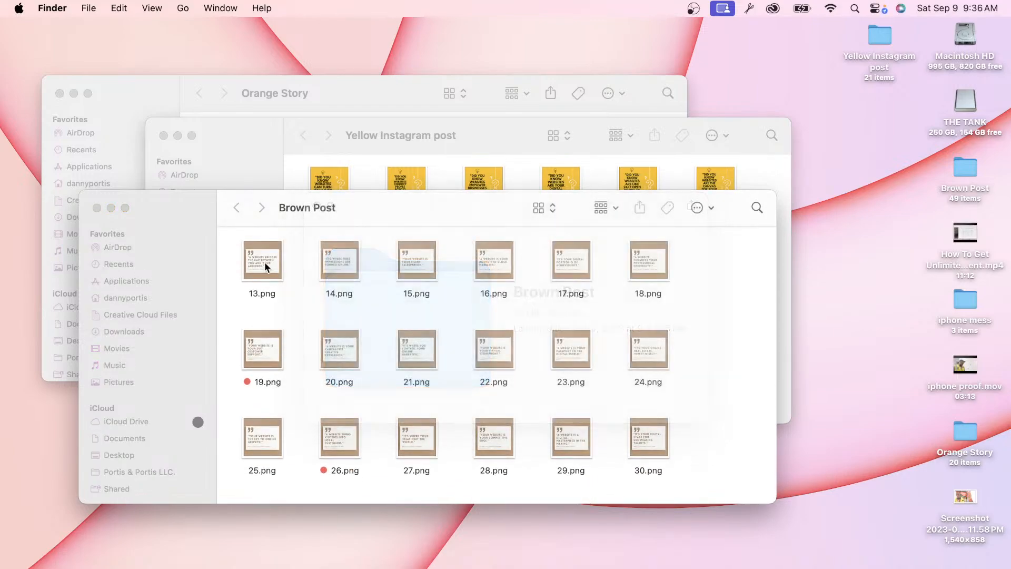
pyautogui.click(258, 258)
pyautogui.press('space')
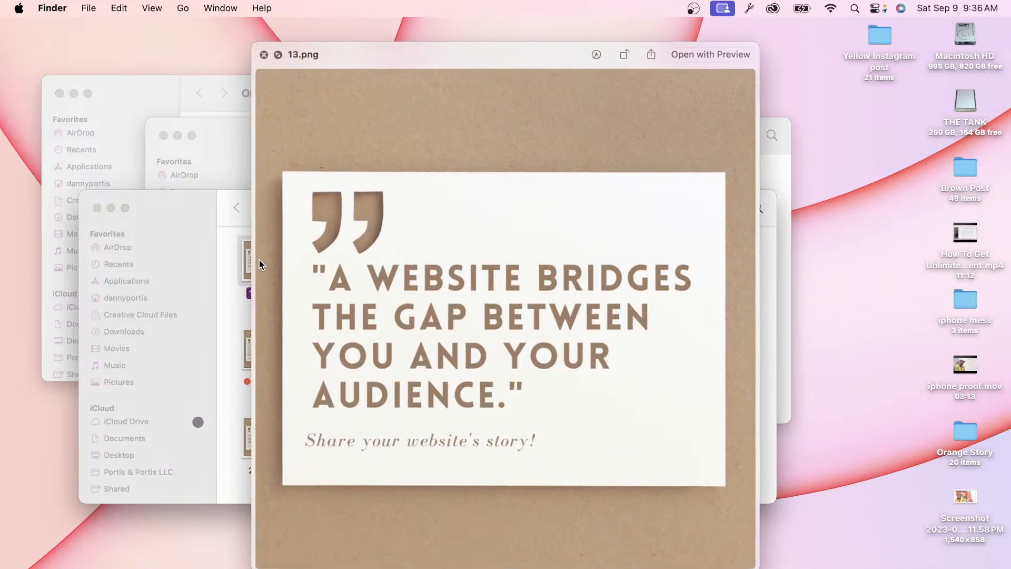
pyautogui.press('Right')
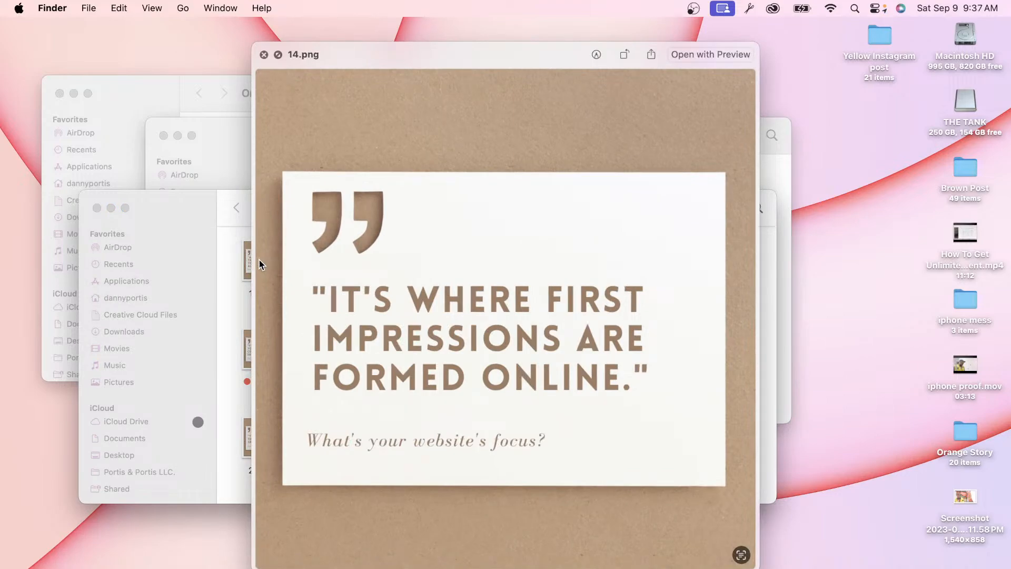
pyautogui.press('Right')
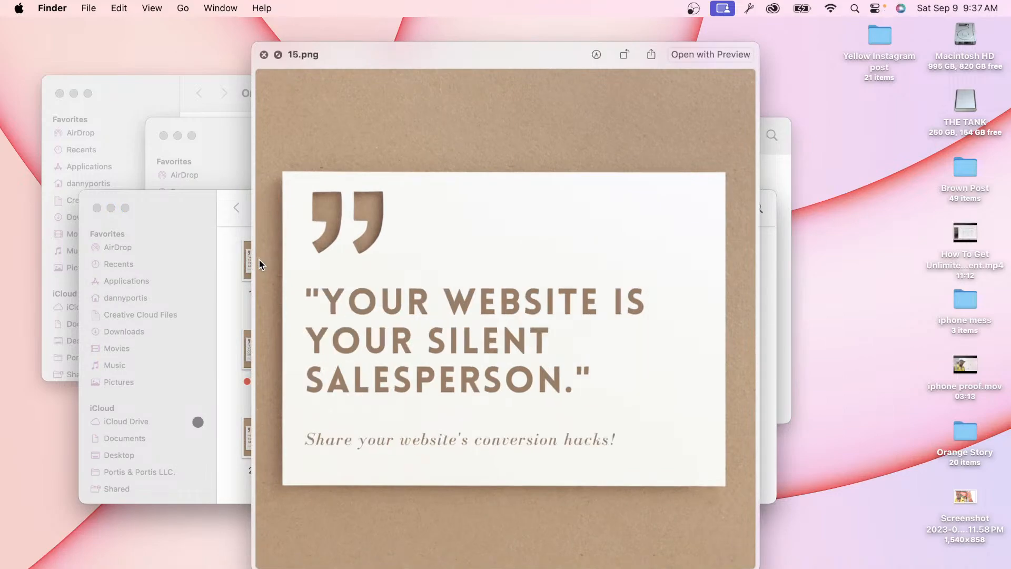
pyautogui.press('Right')
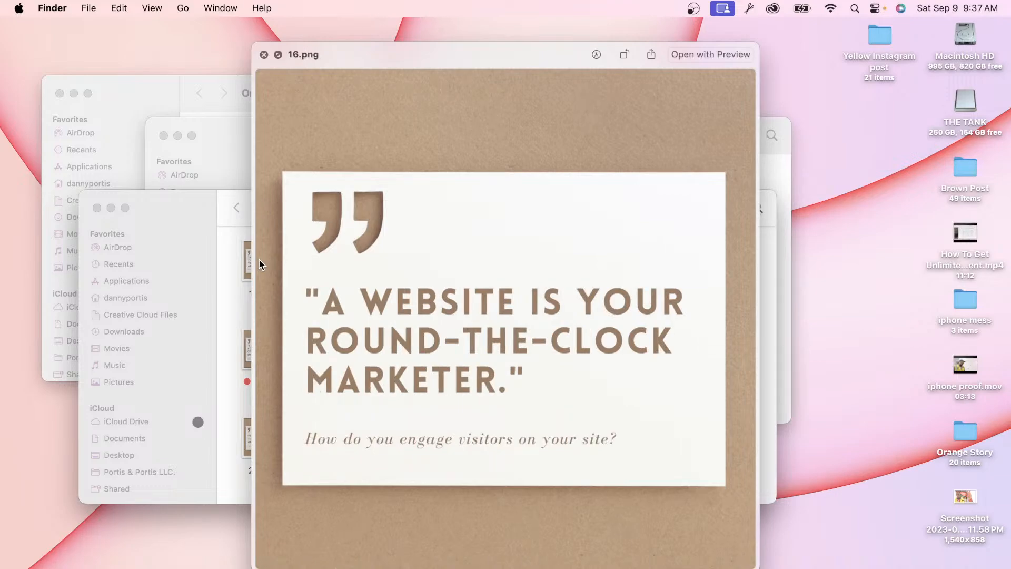
pyautogui.press('Right')
pyautogui.press('Right')
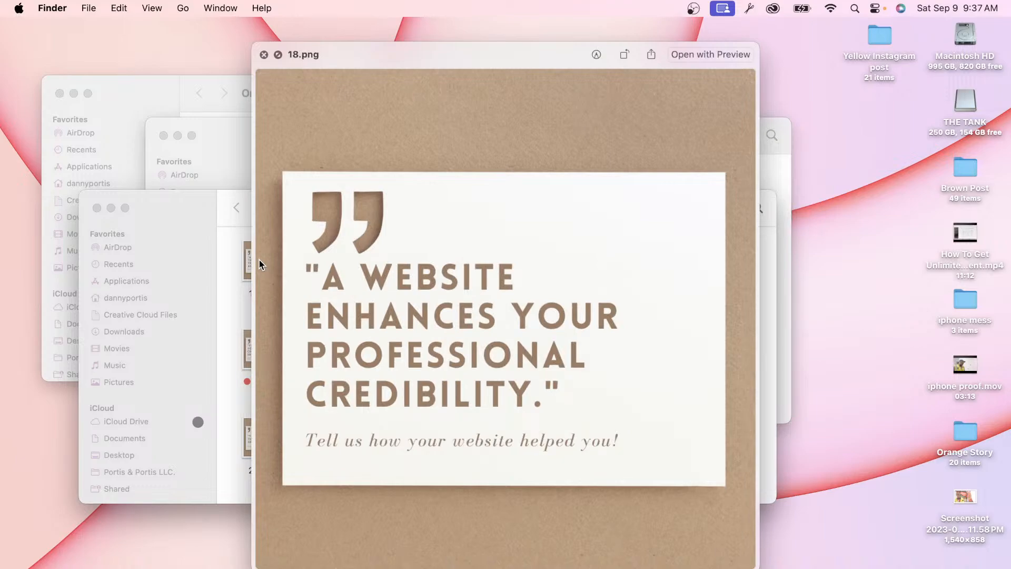
pyautogui.press('space')
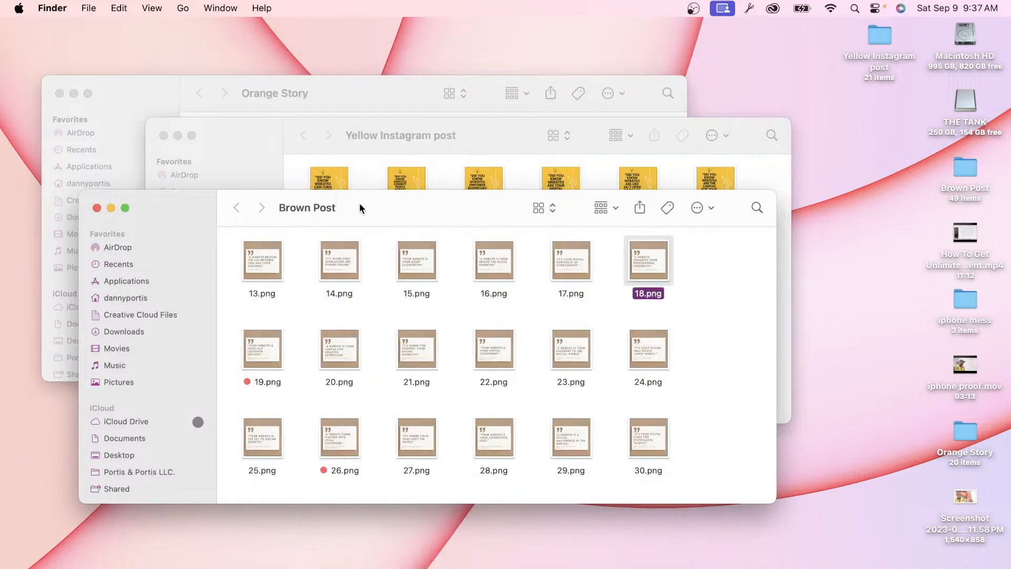
# Step: Preview yellow posts 1.png and 2.png, then select 1.png in the Orange Story folder
pyautogui.click(474, 139)
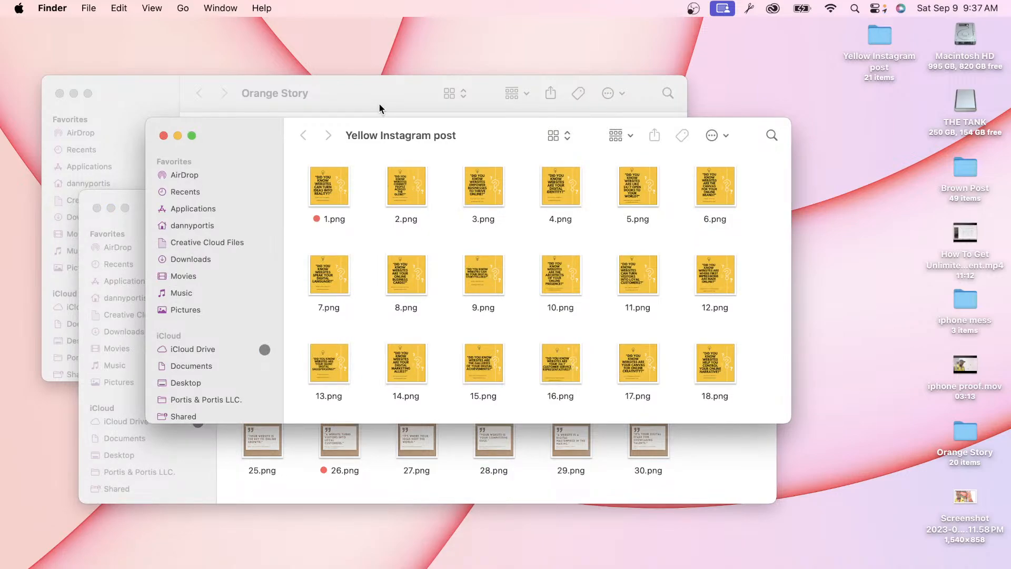
pyautogui.click(336, 184)
pyautogui.press('space')
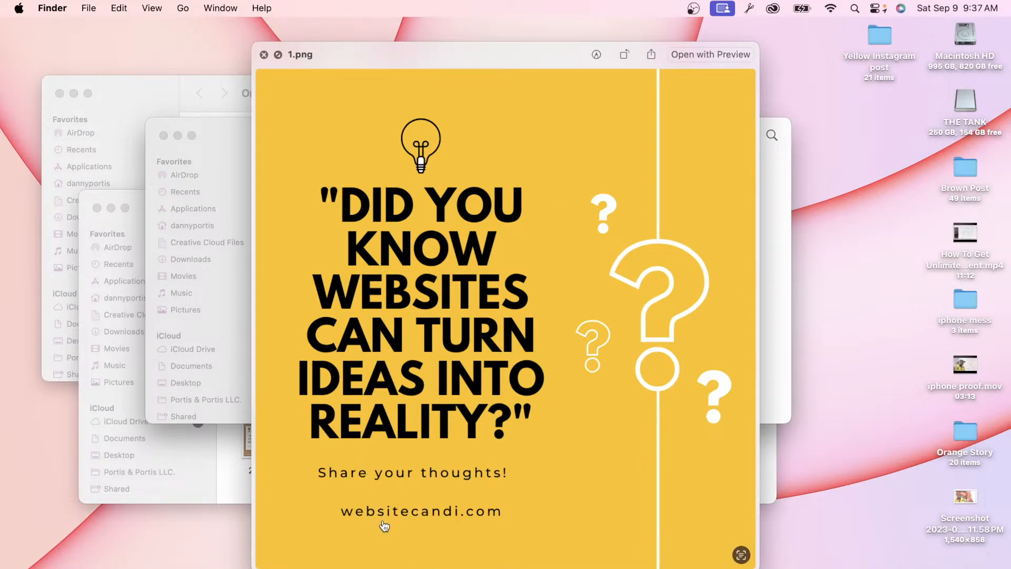
pyautogui.press('Right')
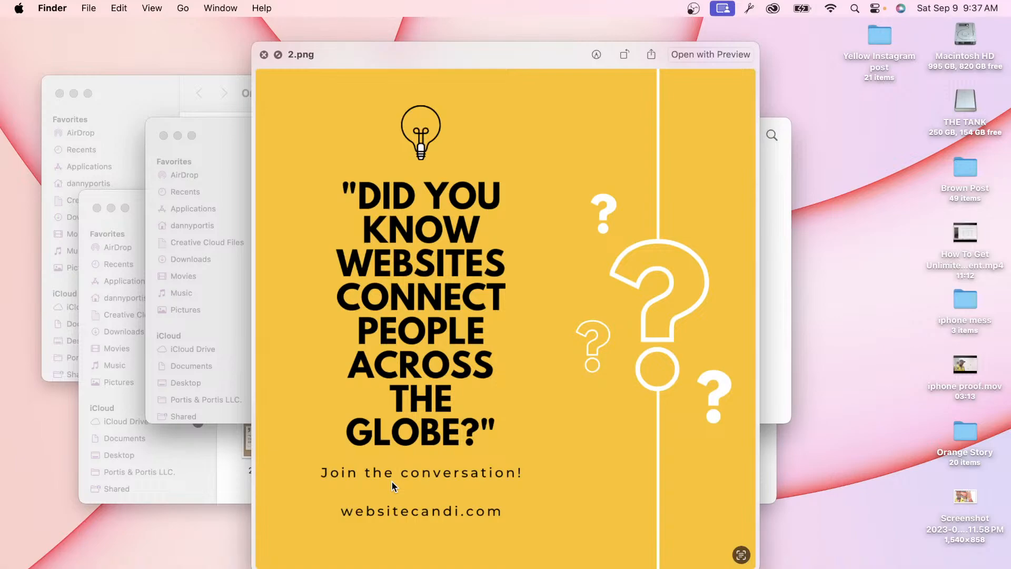
pyautogui.press('space')
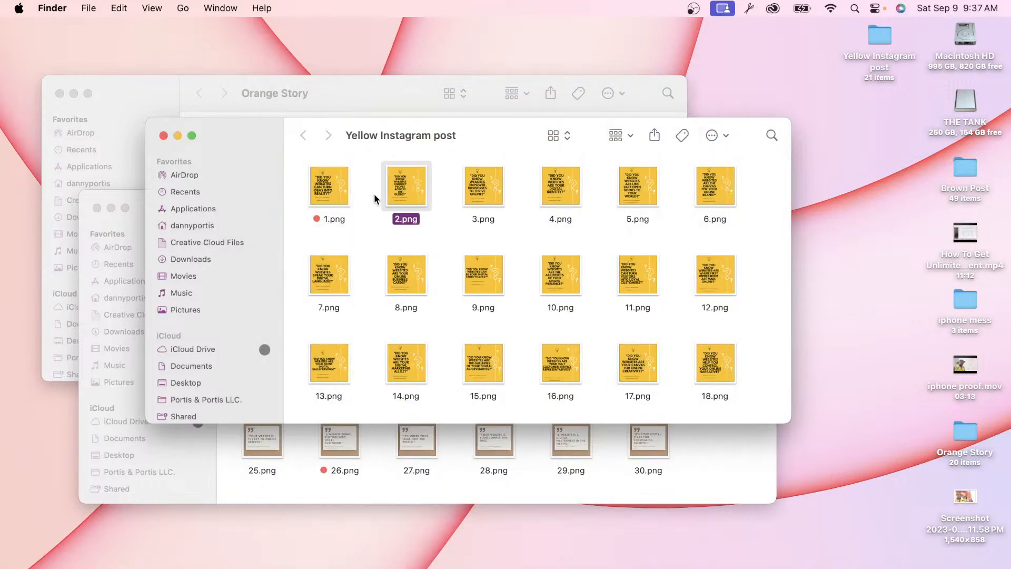
pyautogui.click(370, 105)
pyautogui.click(232, 160)
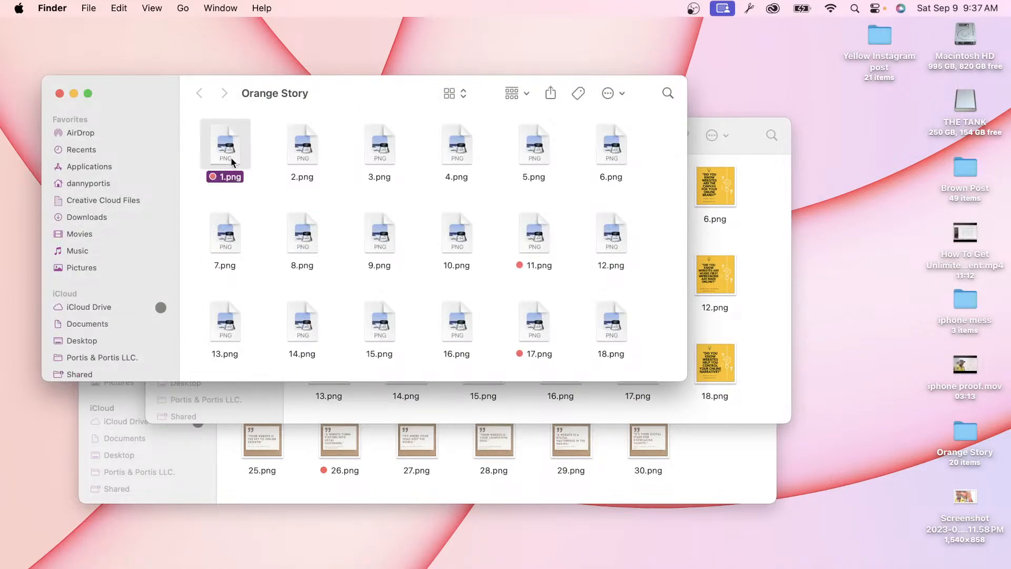
pyautogui.press('space')
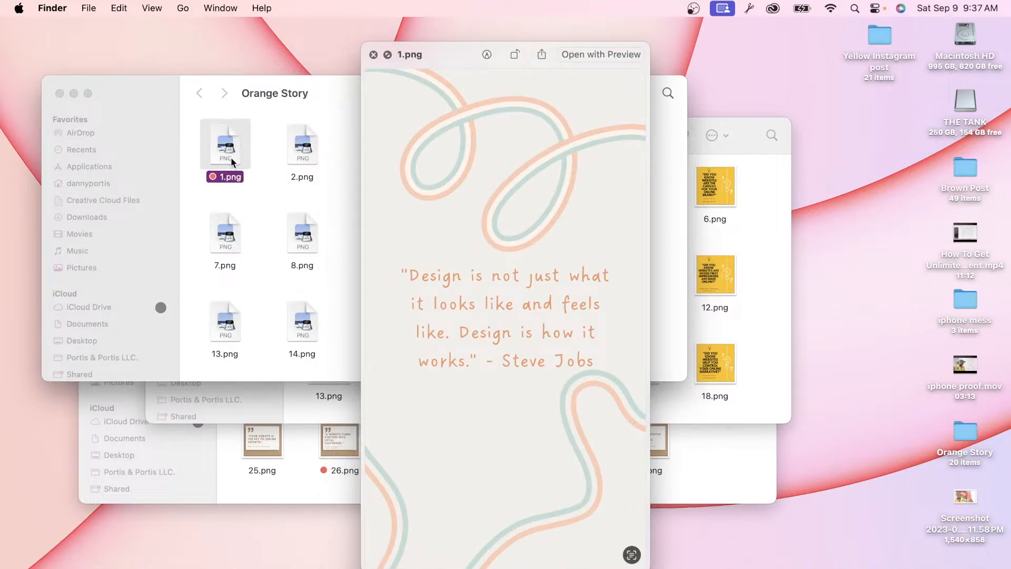
pyautogui.press('Right')
pyautogui.press('Right')
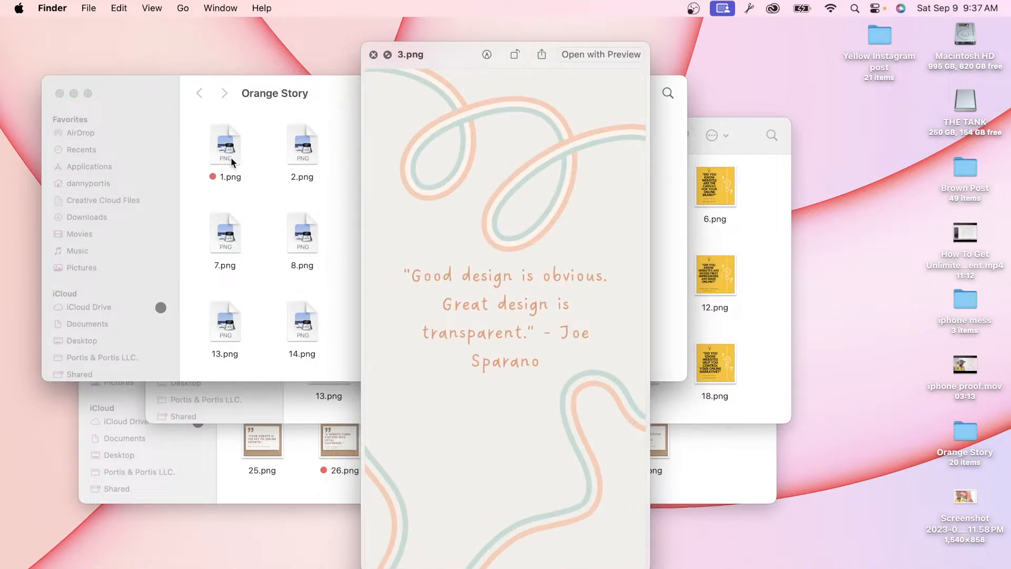
pyautogui.press('Right')
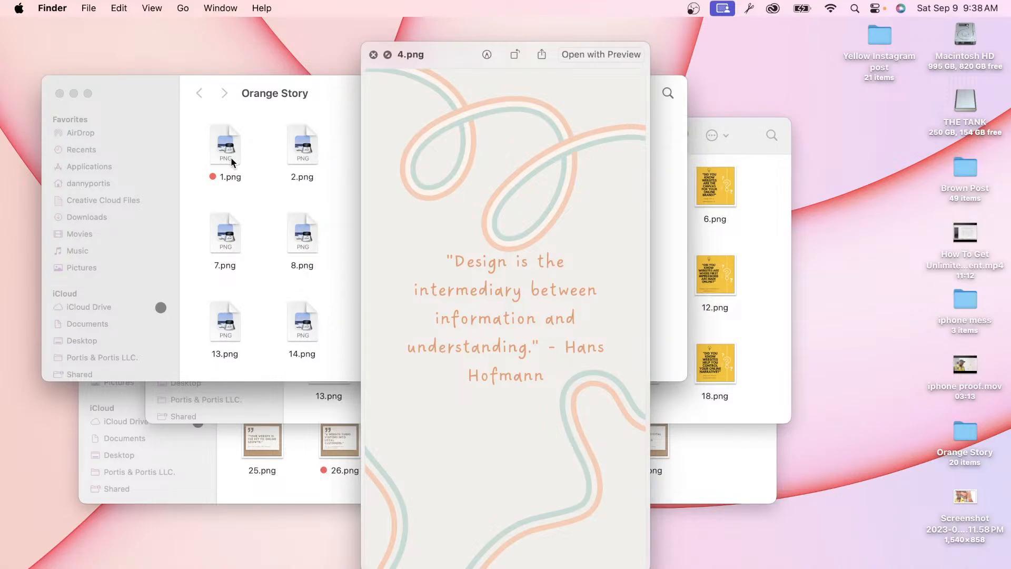
pyautogui.press('Right')
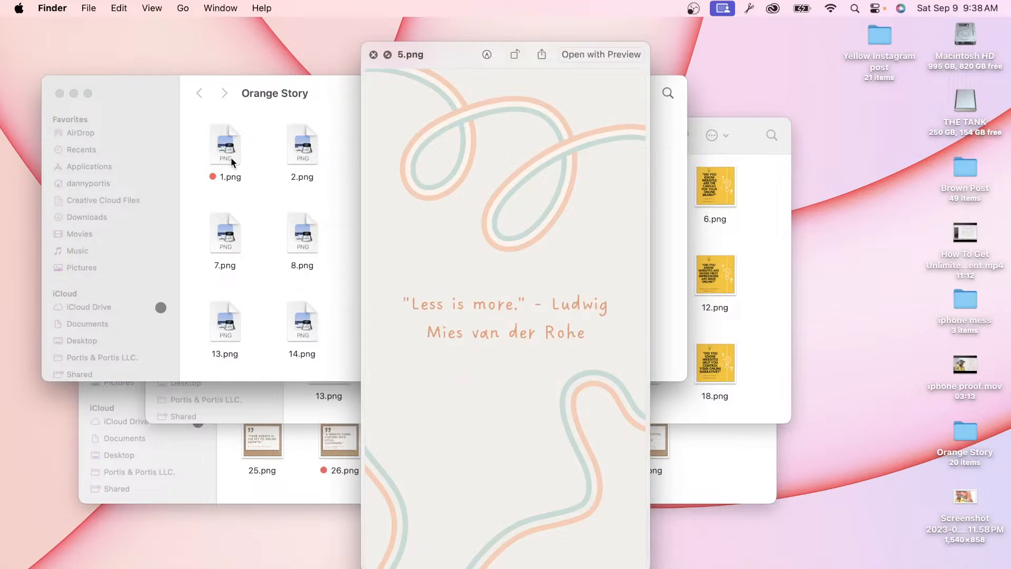
pyautogui.press('Right')
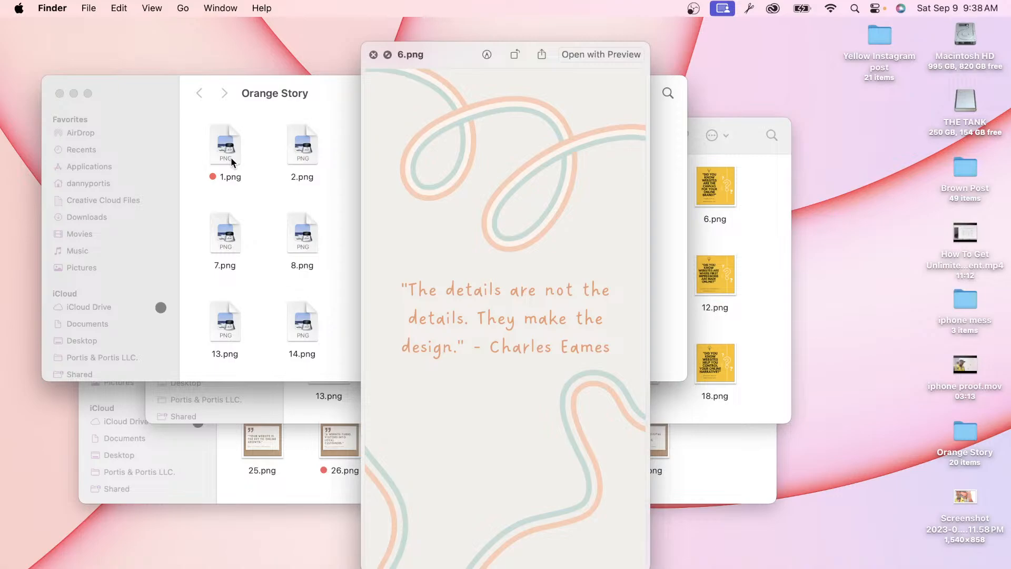
pyautogui.press('Down')
pyautogui.press('space')
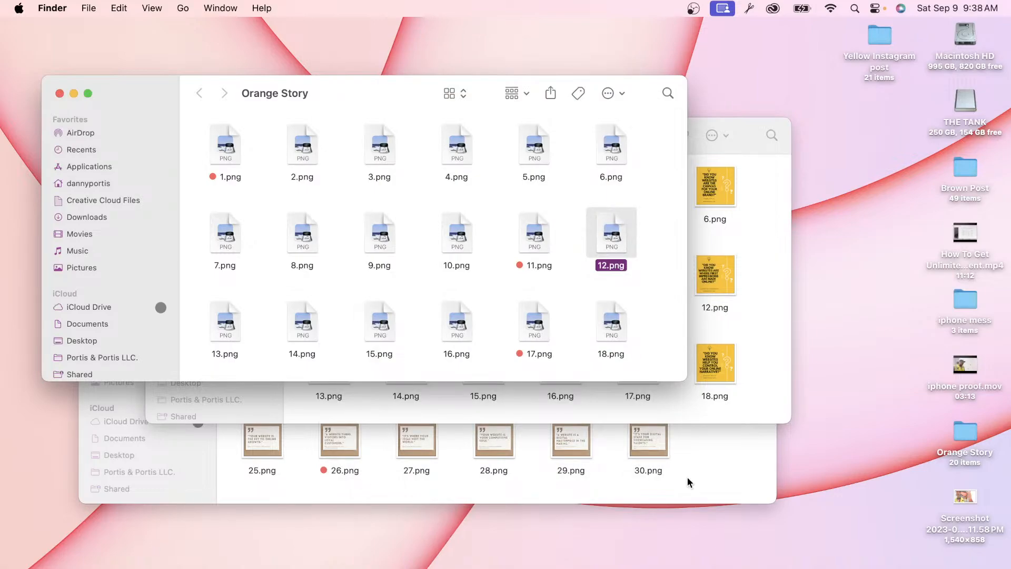
# Step: Restore the Save & Invest Wisely ChatGPT chat, then view all open windows together
pyautogui.click(954, 557)
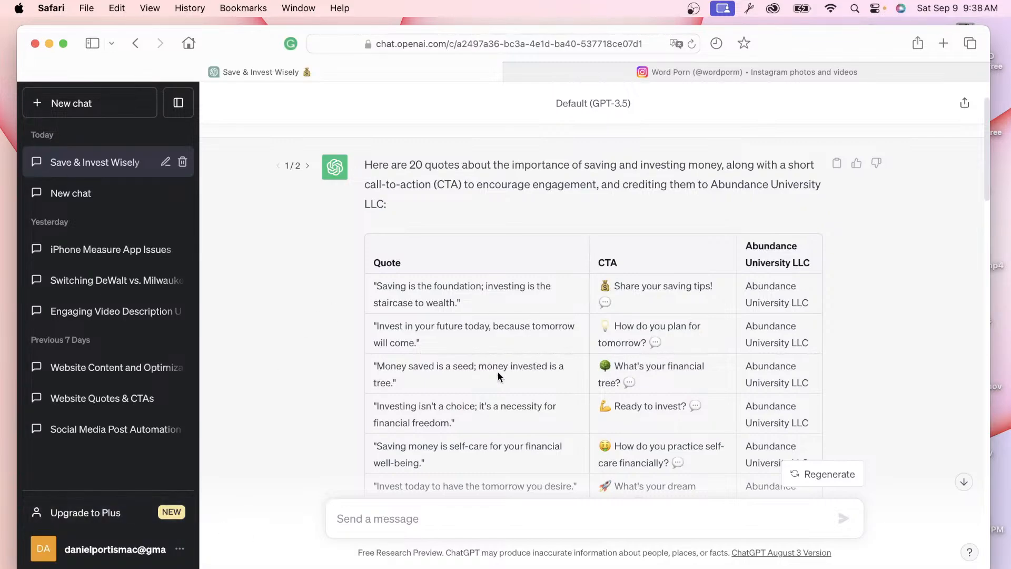
pyautogui.hotkey('ctrl', 'Up')
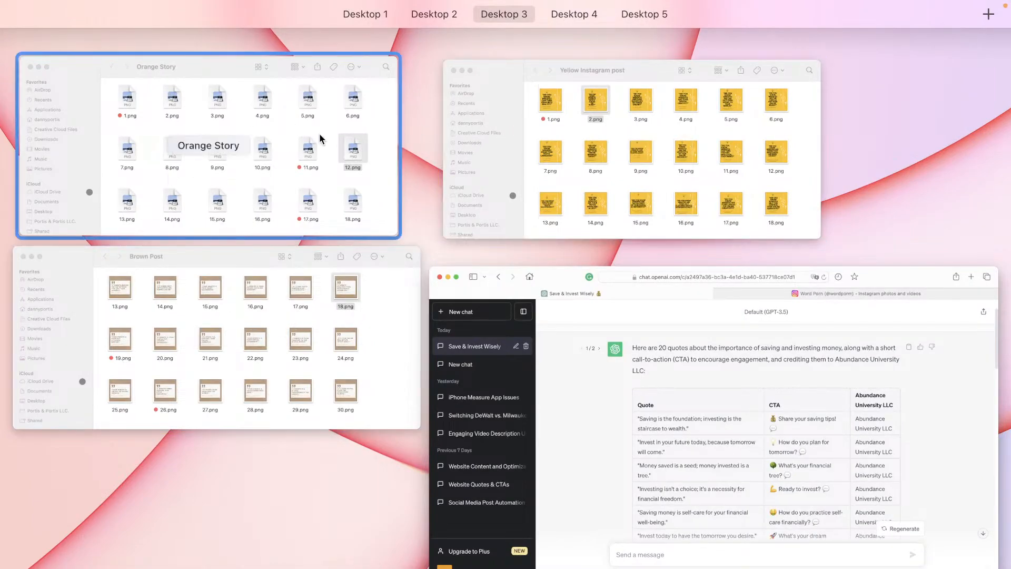
# Step: Preview the Brown Post 13.png quote in Quick Look, then show all open windows
pyautogui.click(243, 275)
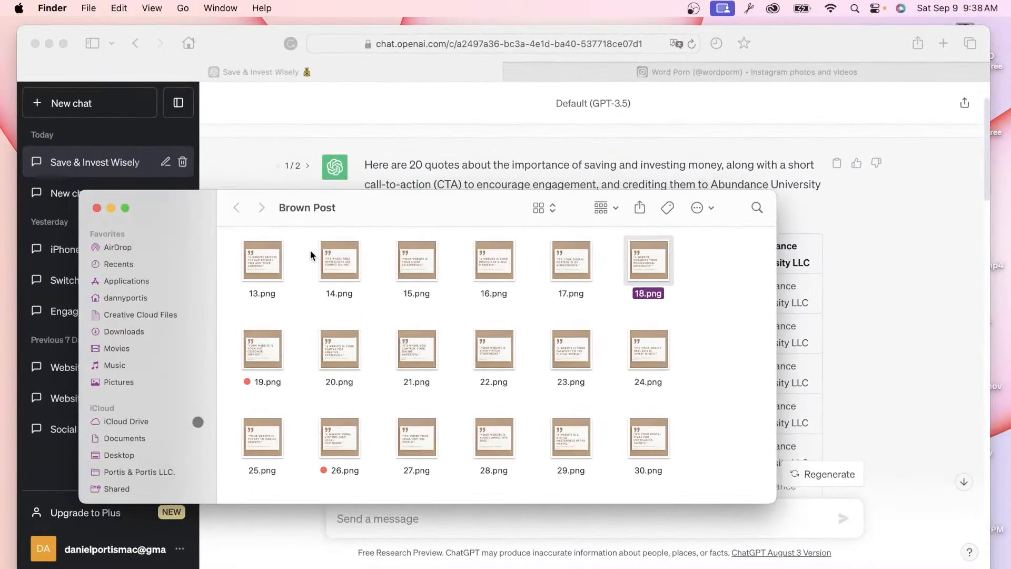
pyautogui.click(270, 263)
pyautogui.press('space')
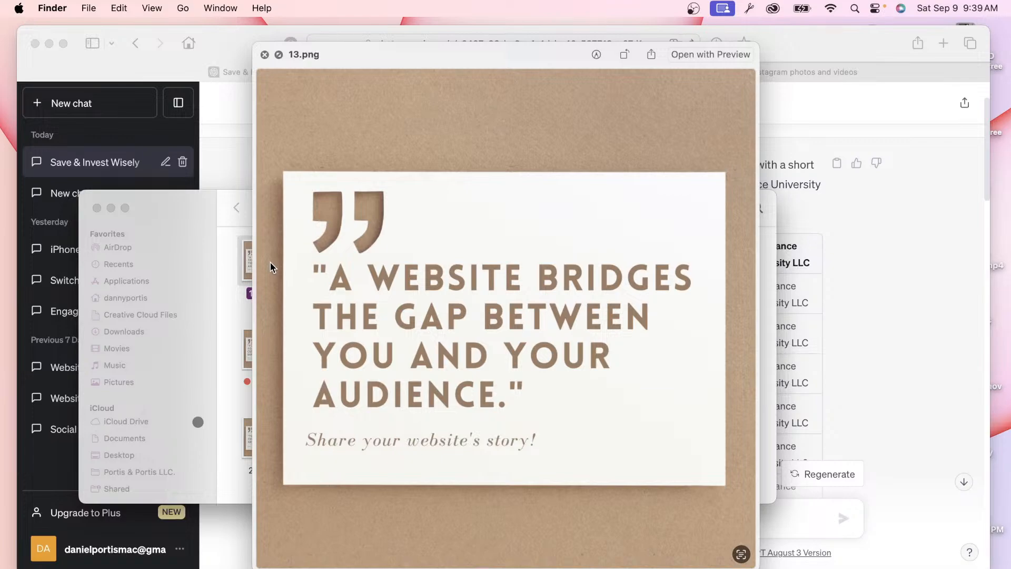
pyautogui.press('space')
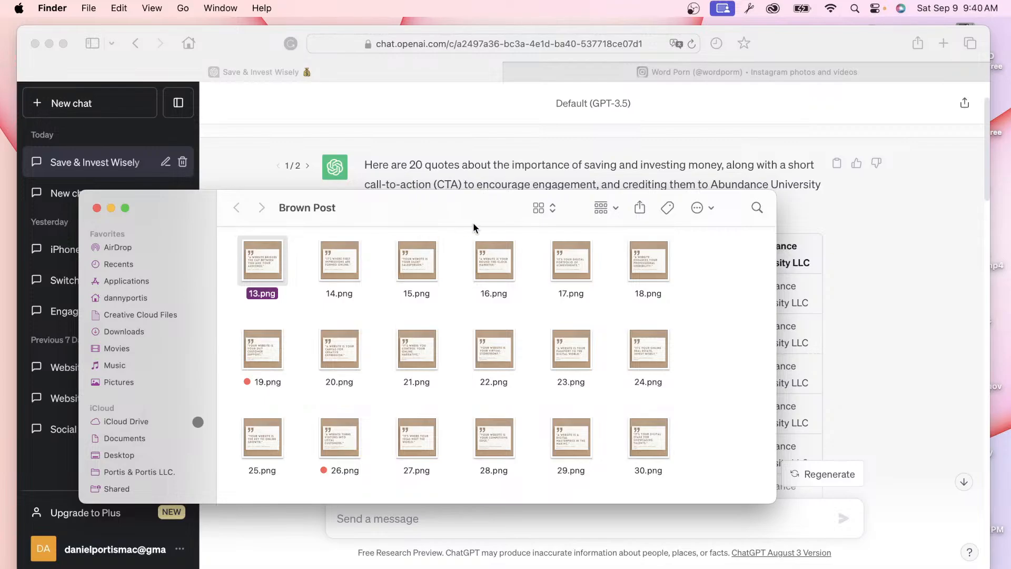
pyautogui.hotkey('ctrl', 'Up')
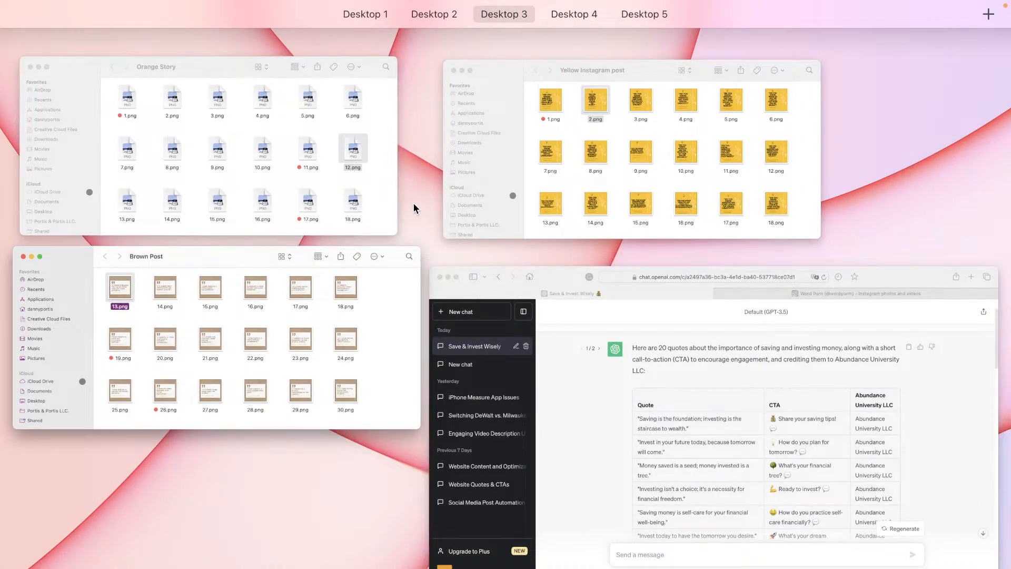
# Step: Move the Yellow Instagram post window up and right beside Brown Post, then return to ChatGPT's quote table
pyautogui.click(509, 173)
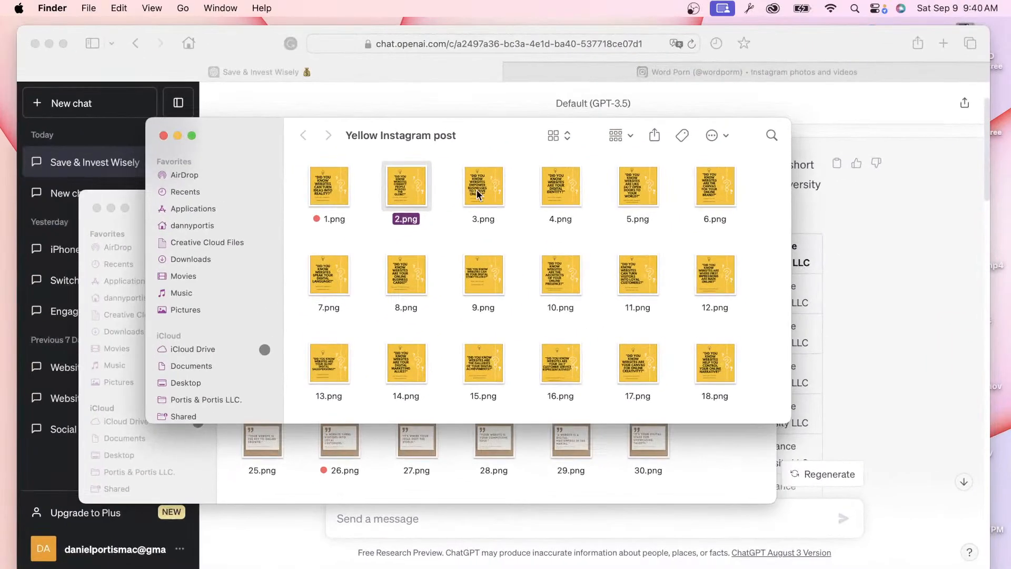
pyautogui.moveTo(469, 130); pyautogui.dragTo(592, 95)
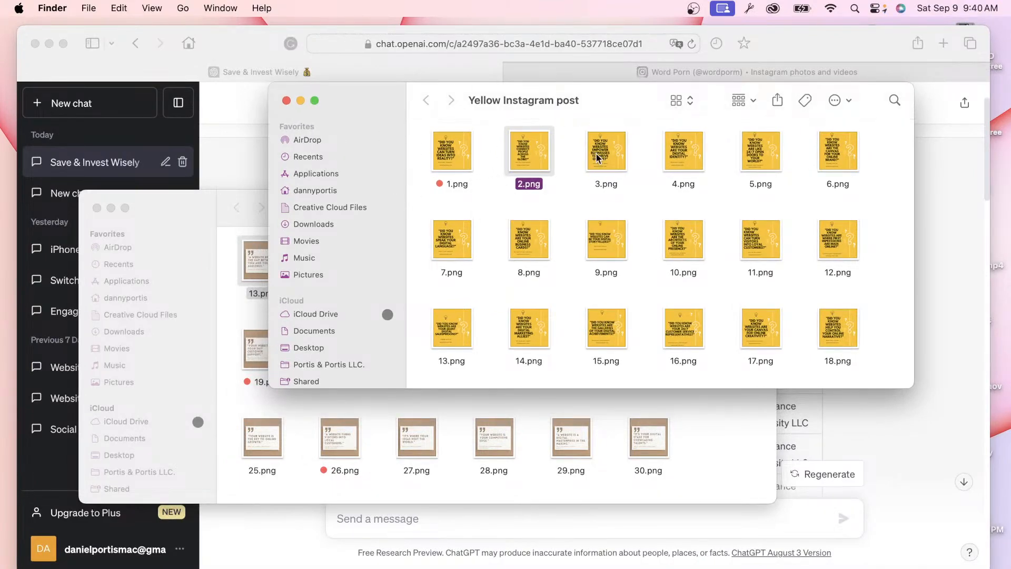
pyautogui.click(209, 206)
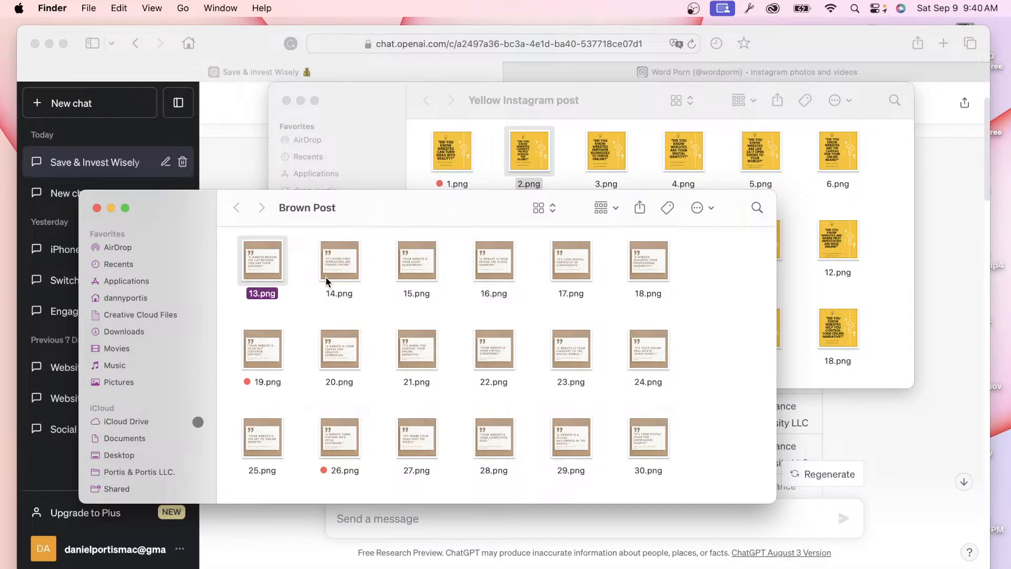
pyautogui.scroll(5, 326, 276)
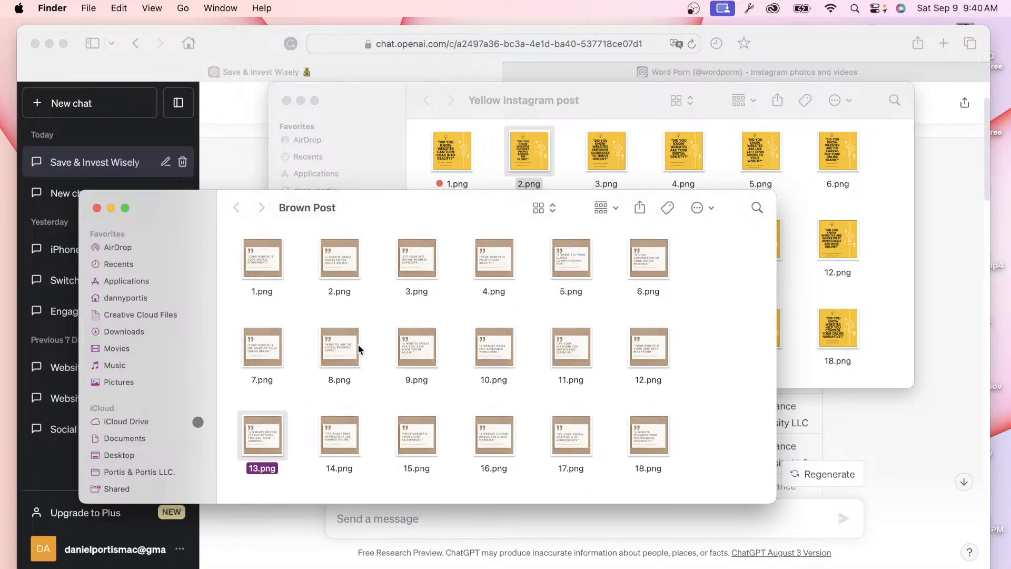
pyautogui.hotkey('ctrl', 'Up')
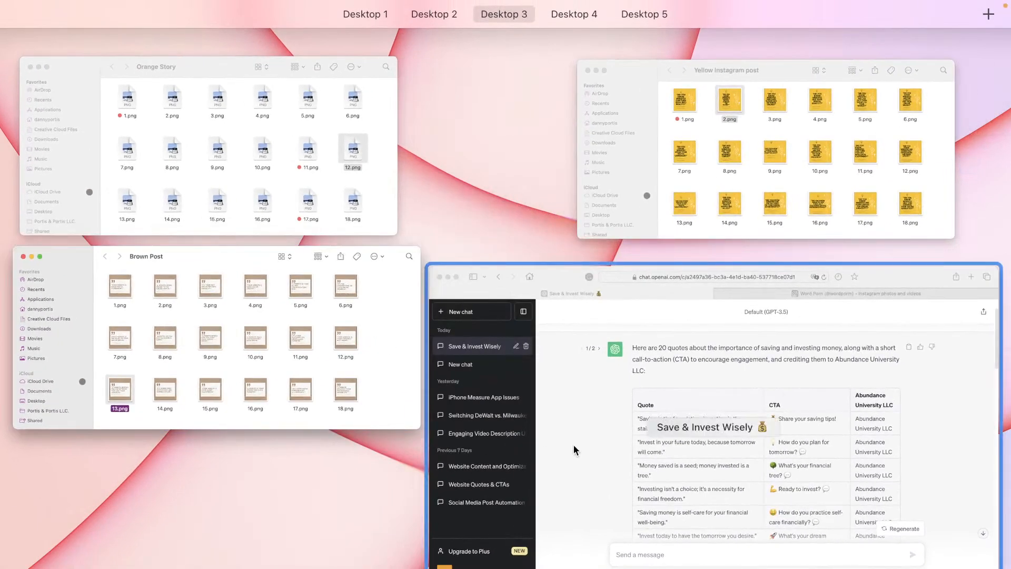
pyautogui.click(573, 444)
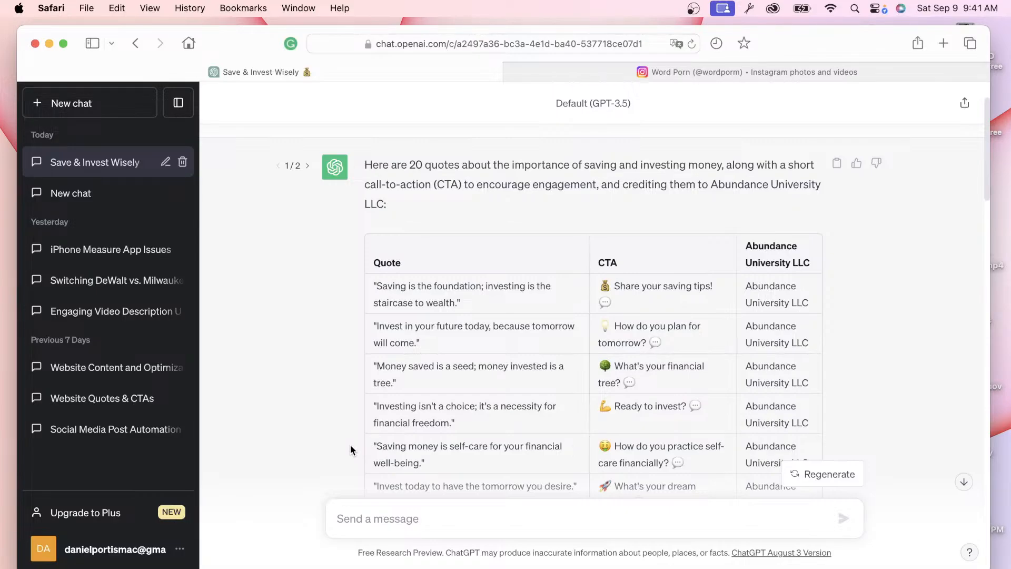
pyautogui.hotkey('ctrl', 'Left')
pyautogui.hotkey('ctrl', 'Left')
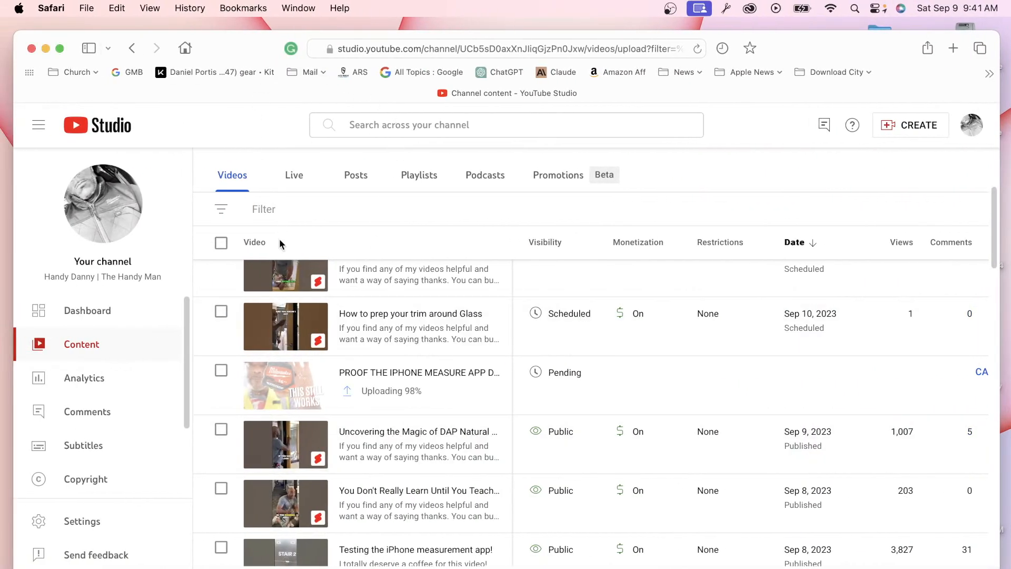
pyautogui.moveTo(437, 332)
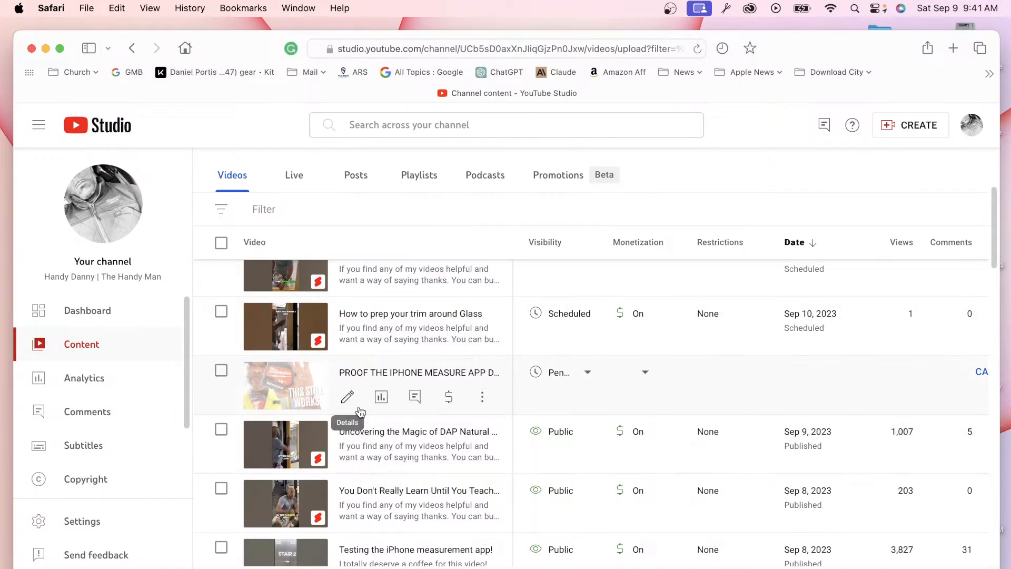
pyautogui.scroll(2, 360, 413)
pyautogui.scroll(3, 558, 357)
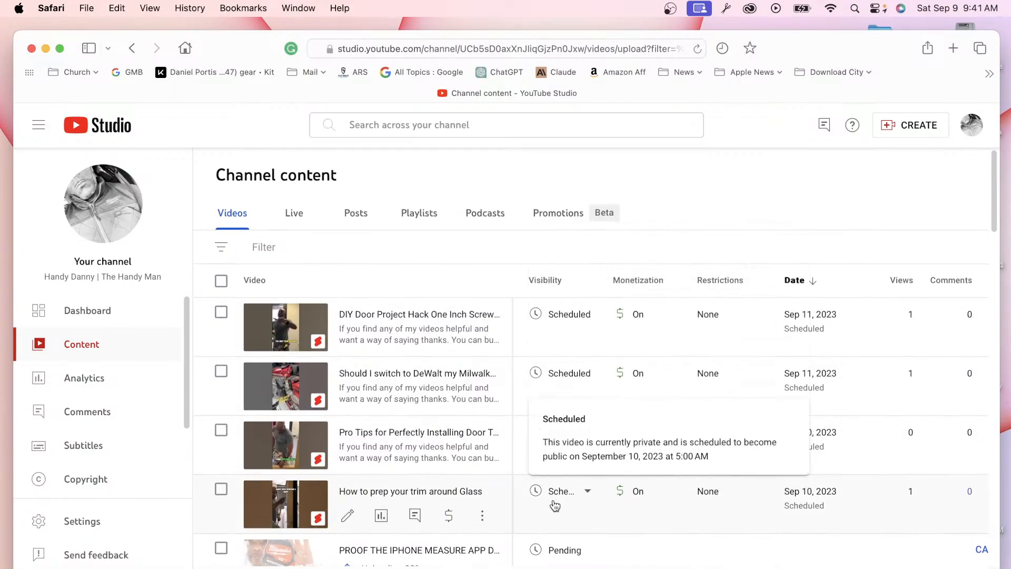
pyautogui.scroll(-3, 551, 507)
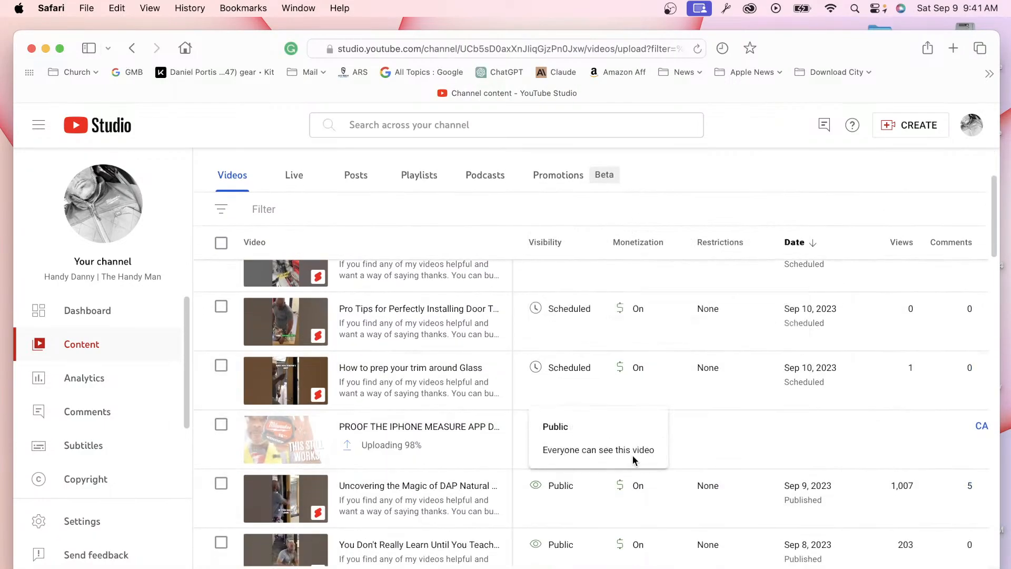
pyautogui.hotkey('ctrl', 'Right')
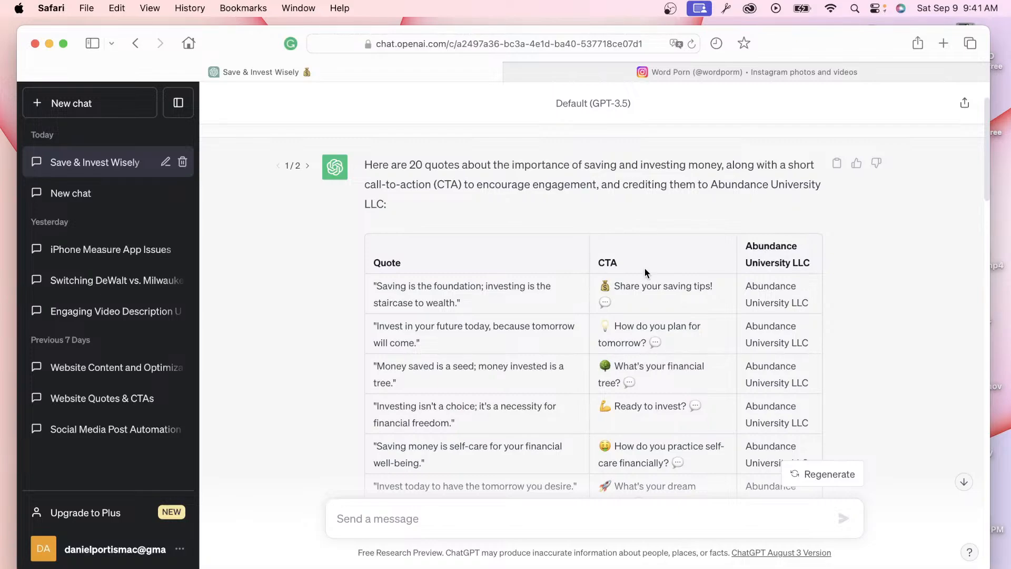
# Step: Check the OBS Studio stream, return to ChatGPT, and view all windows together
pyautogui.click(844, 560)
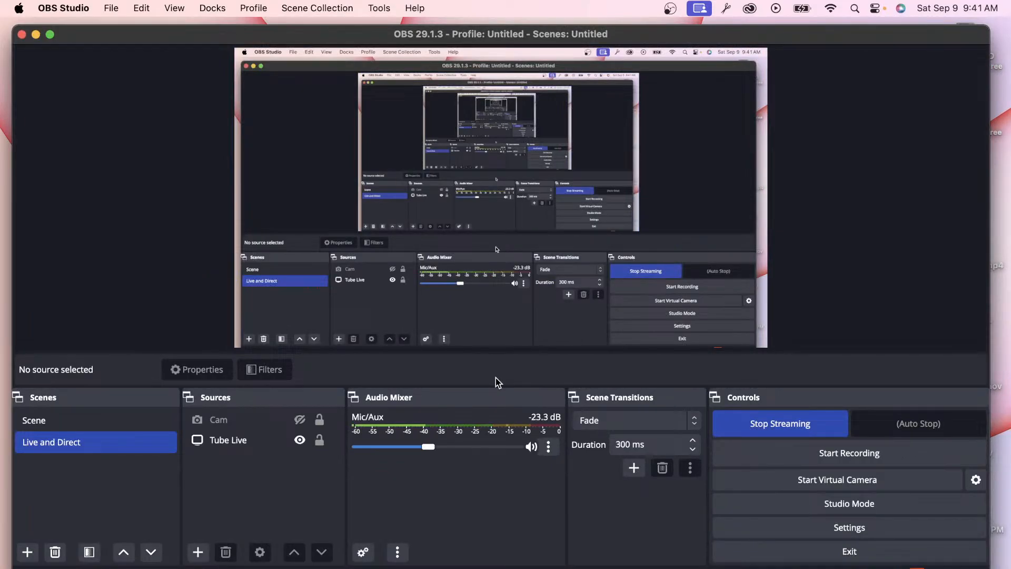
pyautogui.hotkey('ctrl', 'Up')
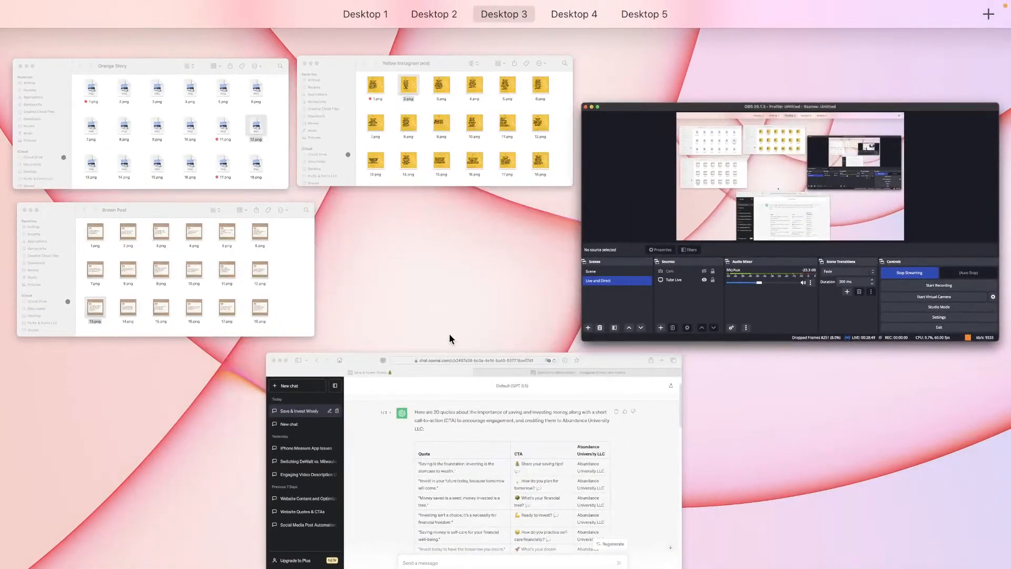
pyautogui.click(456, 397)
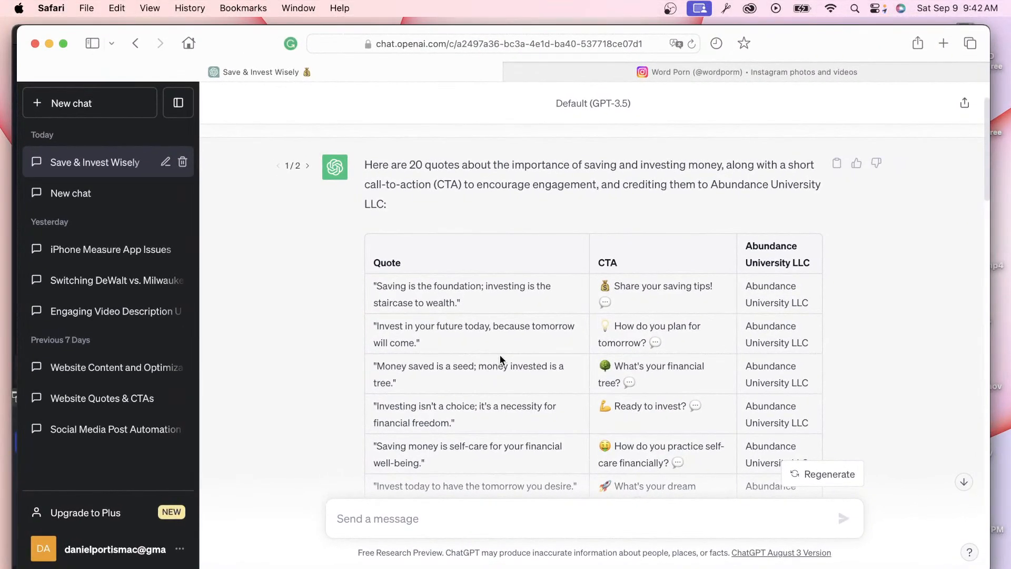
pyautogui.hotkey('ctrl', 'Up')
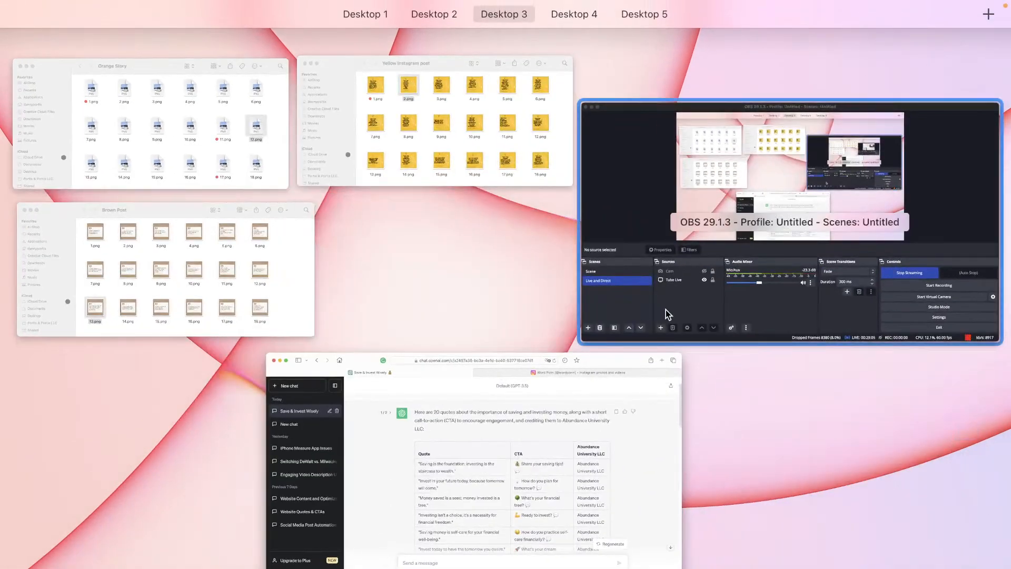
# Step: Review the 20 savings quotes and CTAs in ChatGPT, then switch to OBS Studio
pyautogui.click(585, 417)
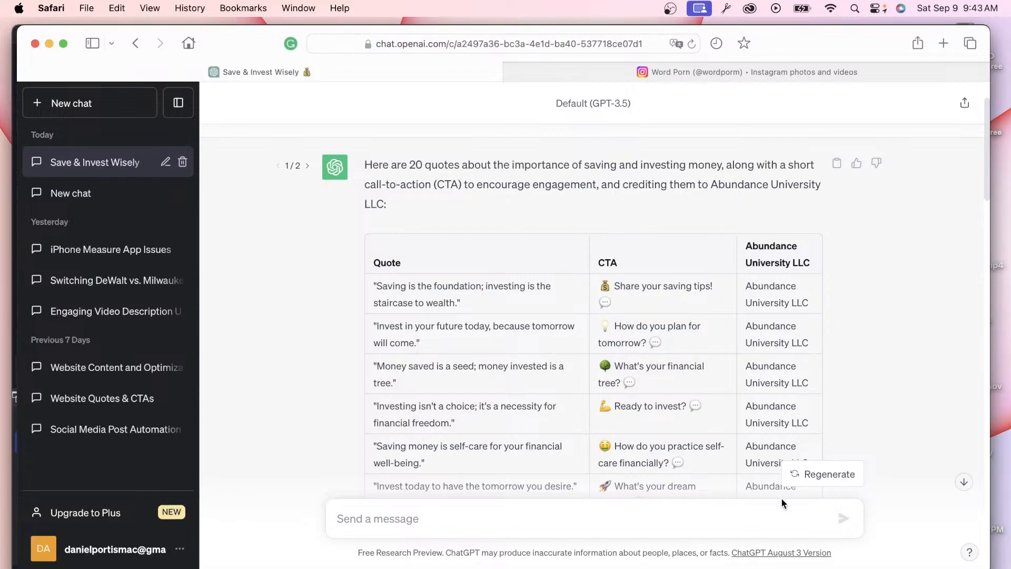
pyautogui.click(848, 562)
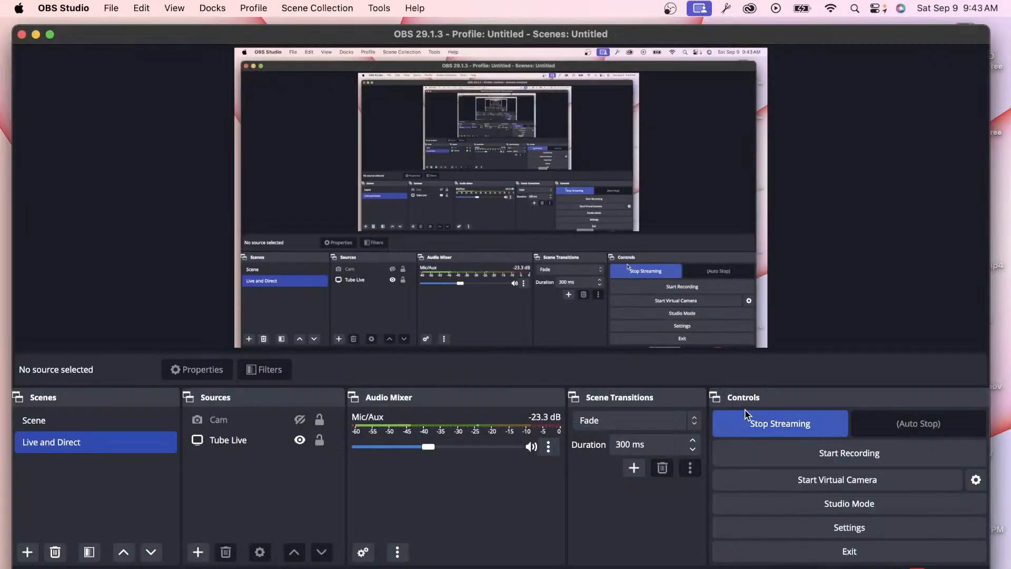